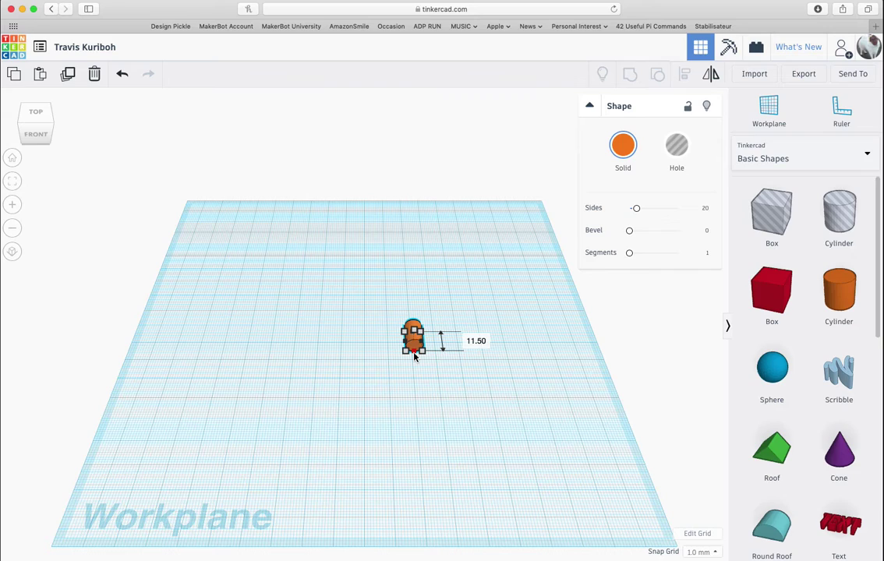
pyautogui.click(443, 379)
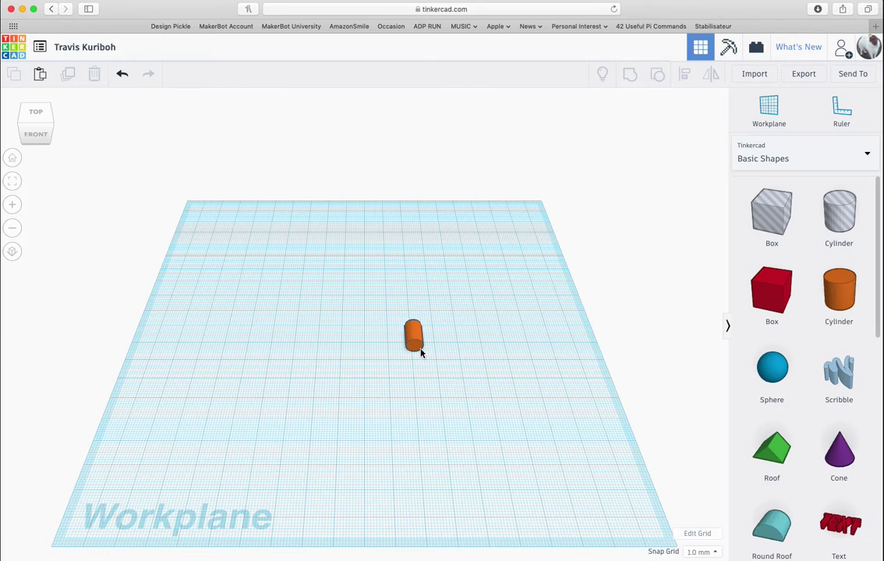
pyautogui.click(418, 351)
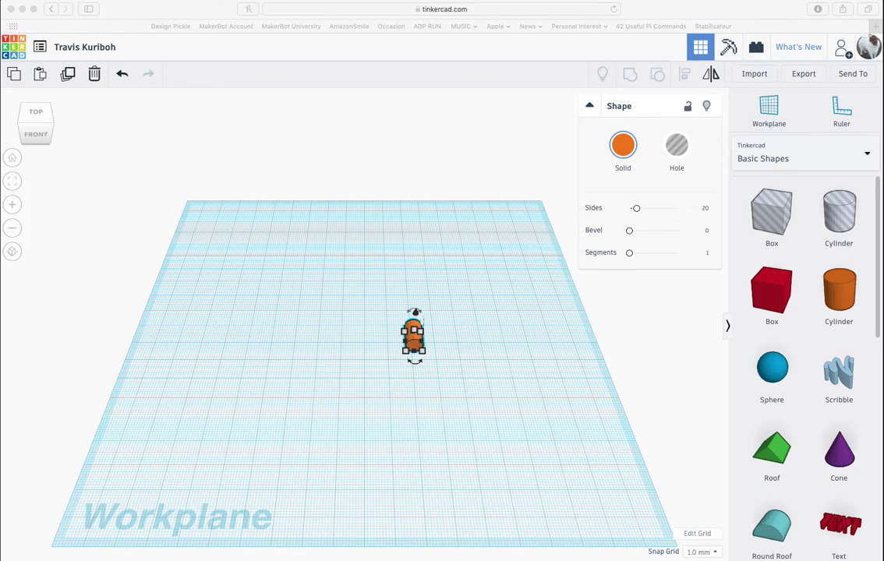
pyautogui.click(400, 340)
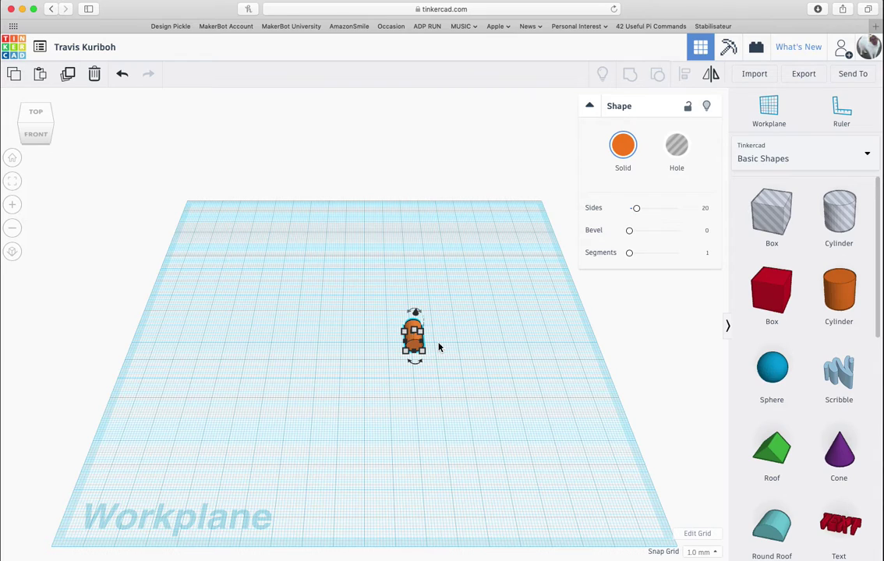
pyautogui.click(448, 388)
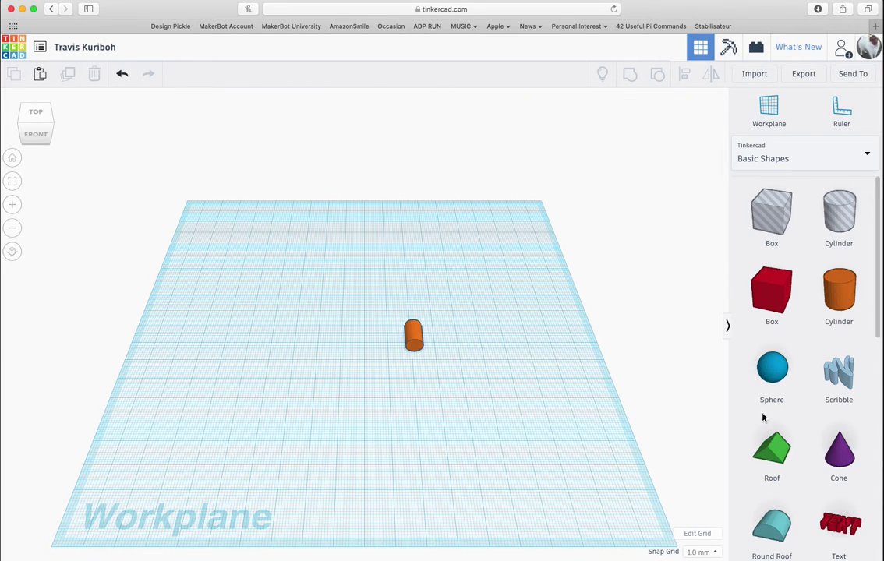
# Place a torus on the workplane in front of the cylinder and shrink it to 9 by 9 mm
pyautogui.scroll(-10, 836, 450)
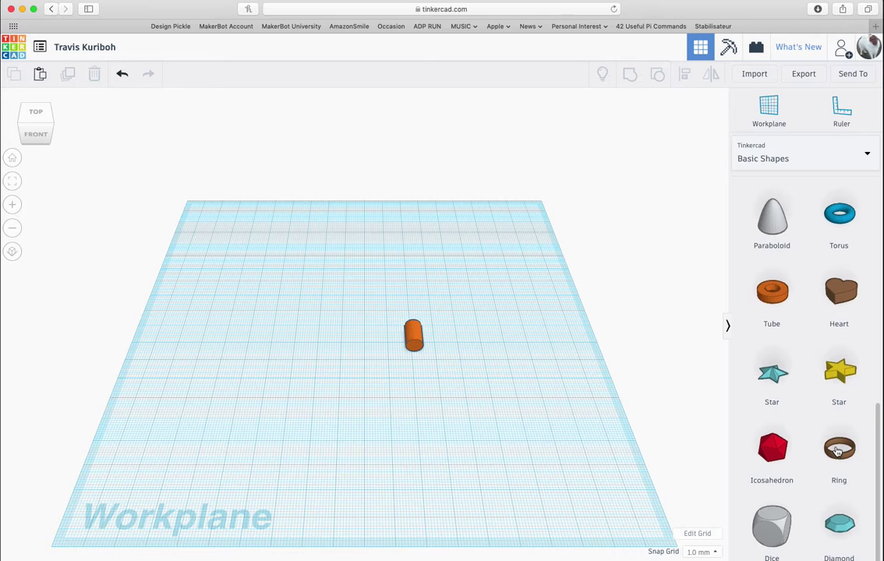
pyautogui.scroll(4, 836, 449)
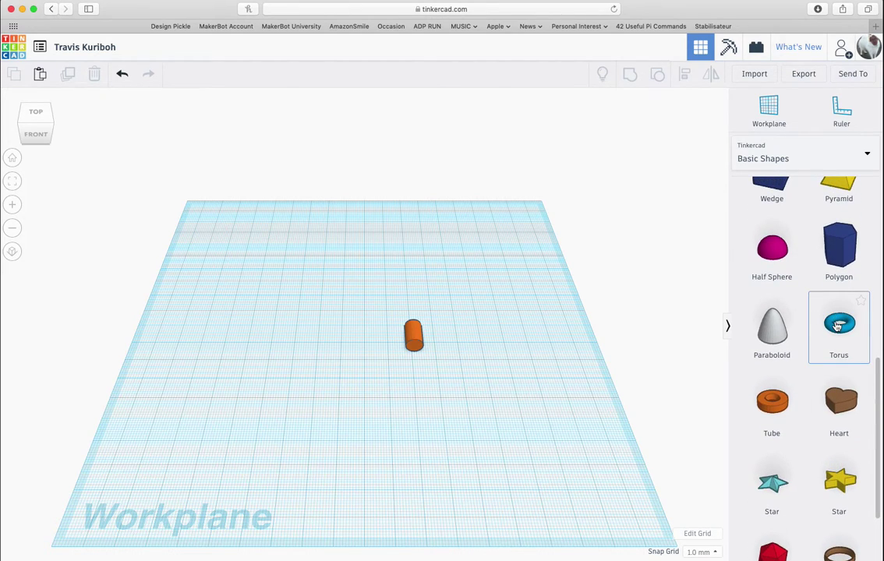
pyautogui.moveTo(837, 327); pyautogui.dragTo(416, 387)
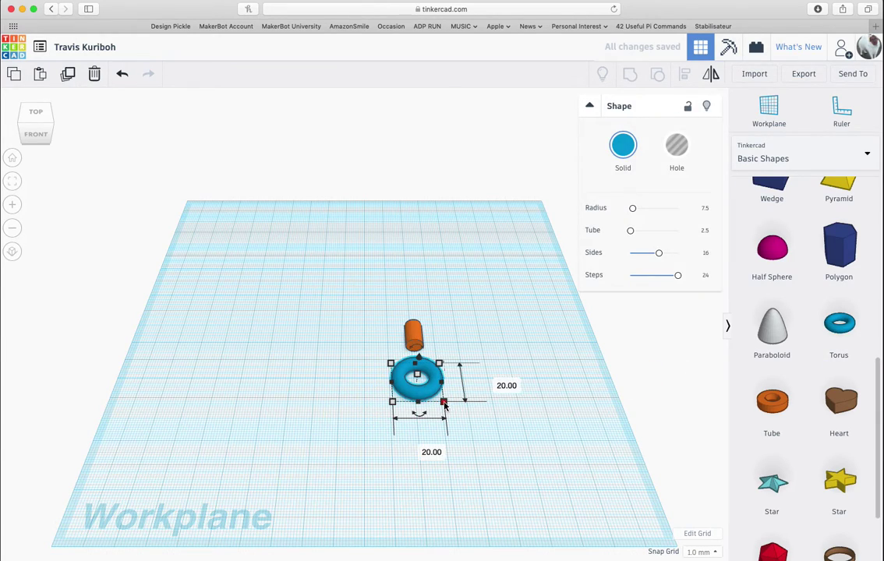
pyautogui.moveTo(444, 406); pyautogui.dragTo(414, 383)
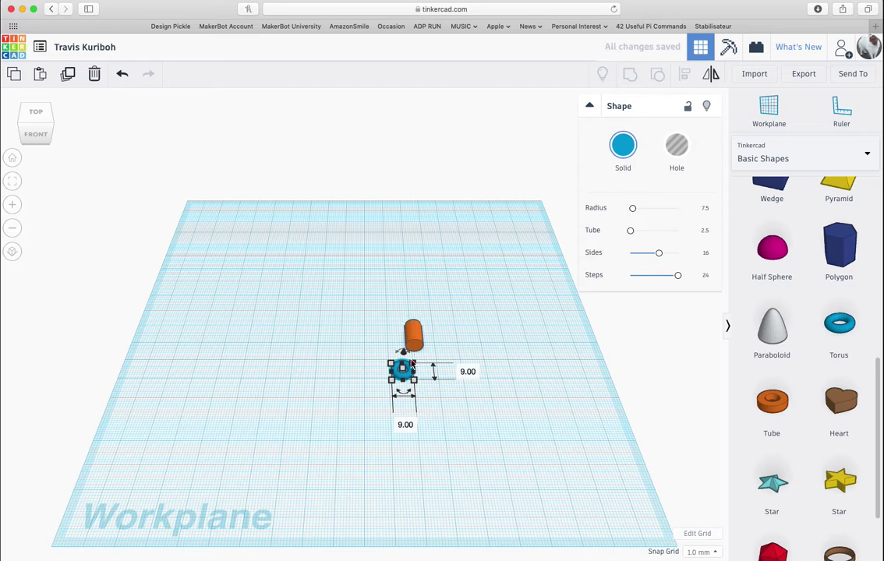
pyautogui.click(433, 424)
# Rotate the torus 90° so it stands upright and move it against the cylinder's front end
pyautogui.moveTo(428, 423); pyautogui.dragTo(449, 370, button='right')
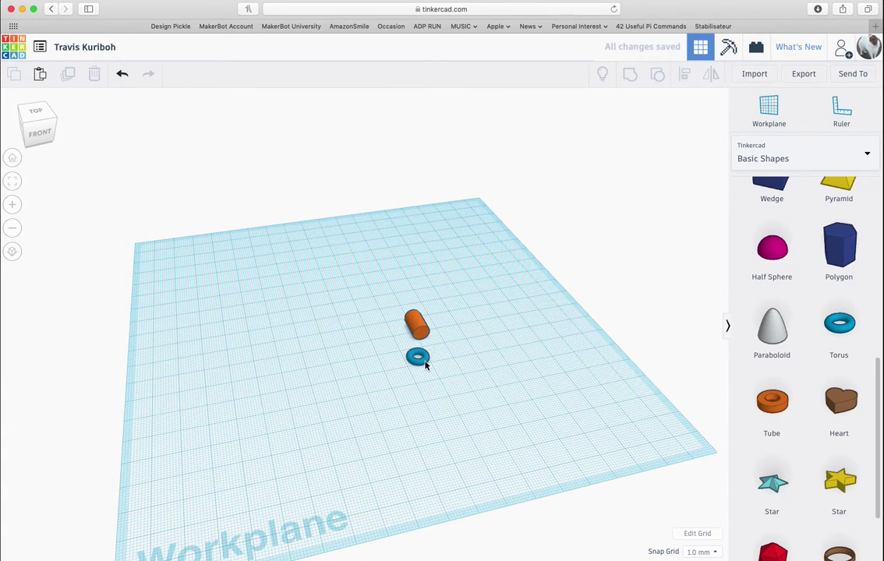
pyautogui.click(420, 359)
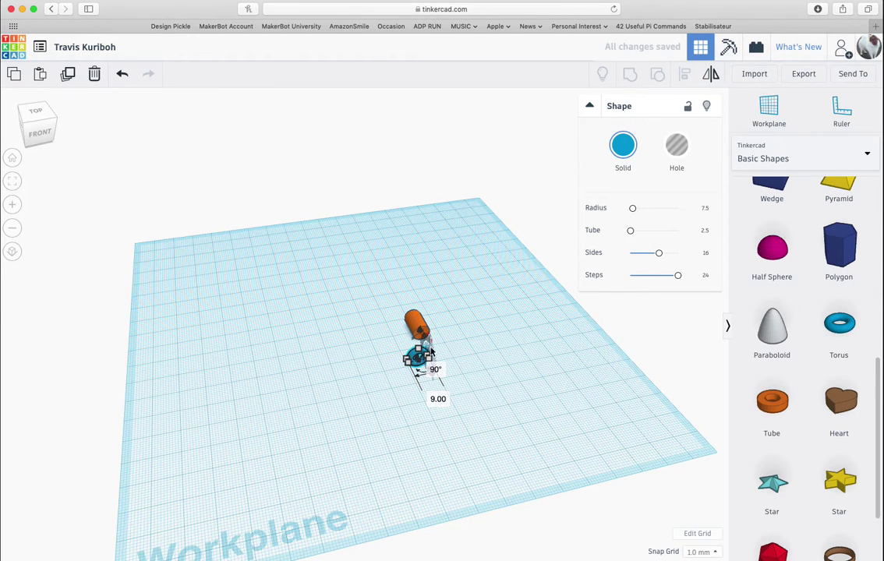
pyautogui.click(383, 365)
pyautogui.moveTo(418, 358); pyautogui.dragTo(424, 309)
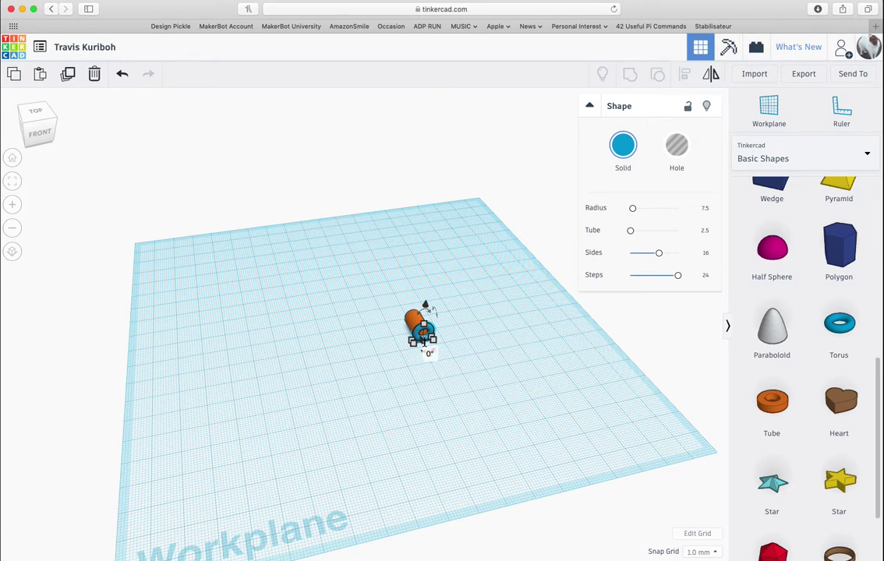
pyautogui.scroll(3, 437, 371)
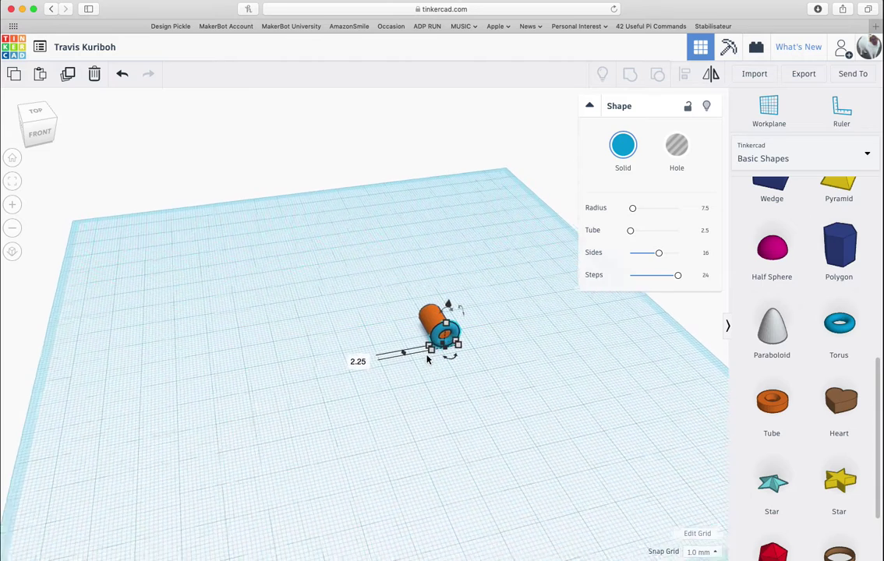
# Undo the torus's rotation and its move onto the cylinder
pyautogui.click(426, 298)
pyautogui.moveTo(392, 286); pyautogui.dragTo(505, 370)
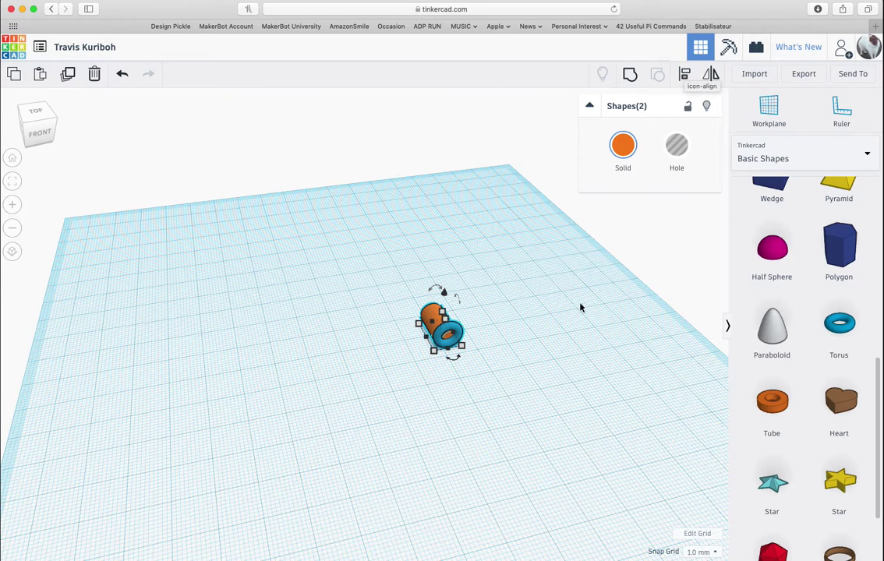
pyautogui.press('super+z')
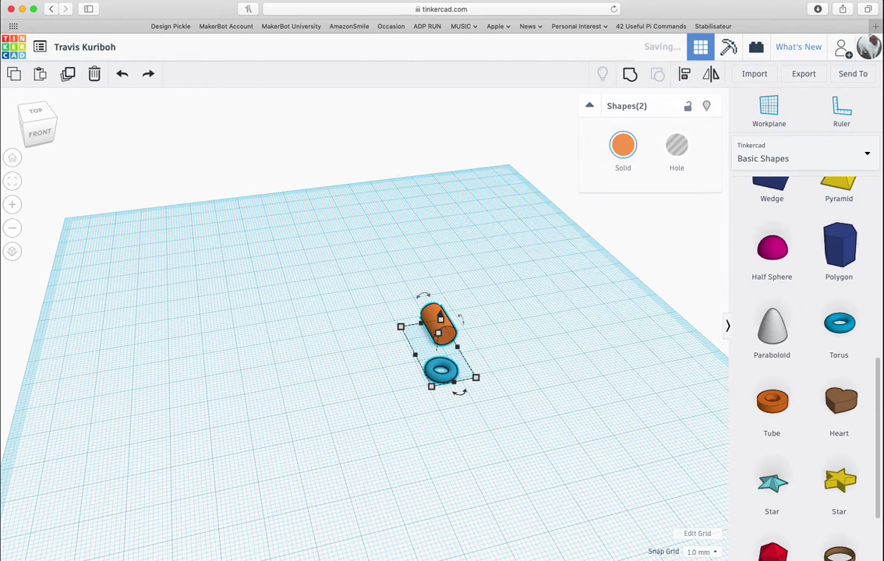
# Stand the torus upright in front of the cylinder by rotating it 90°
pyautogui.click(487, 393)
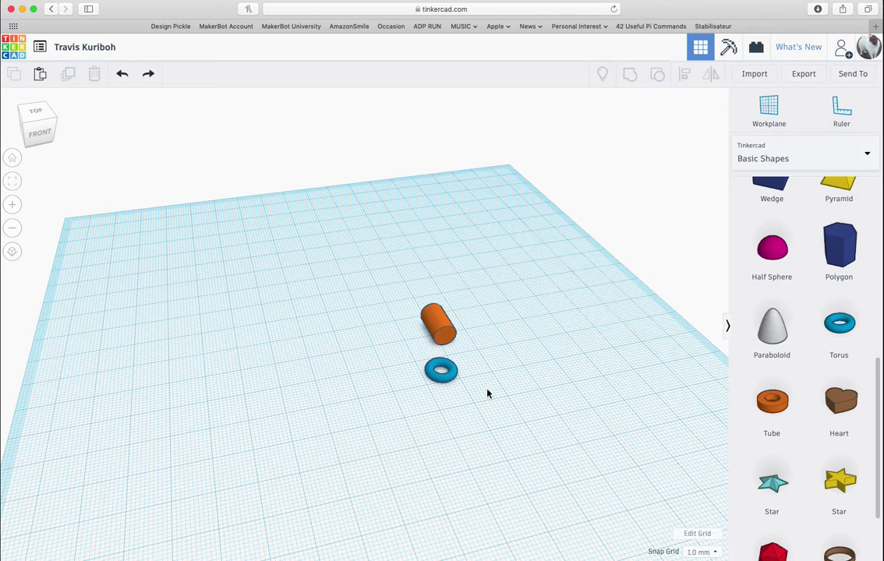
pyautogui.click(439, 373)
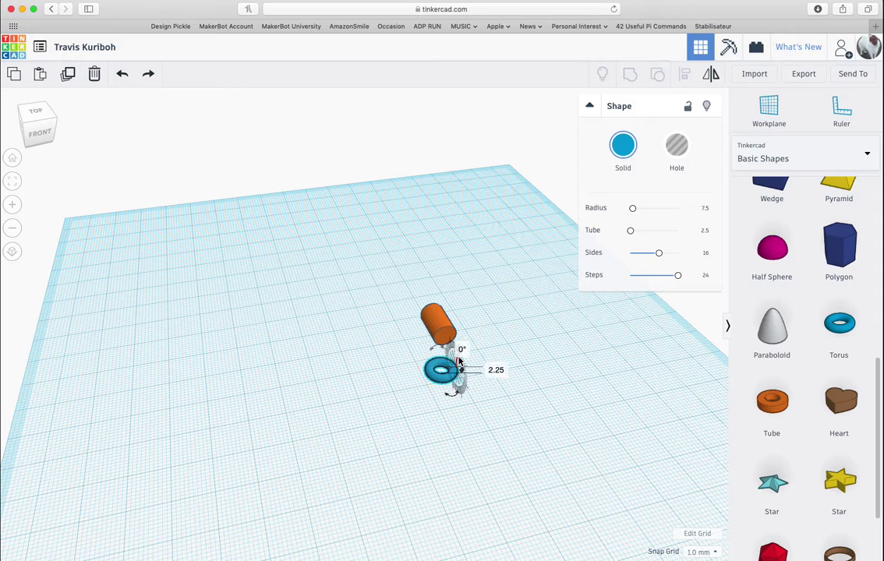
pyautogui.moveTo(451, 393); pyautogui.dragTo(465, 387)
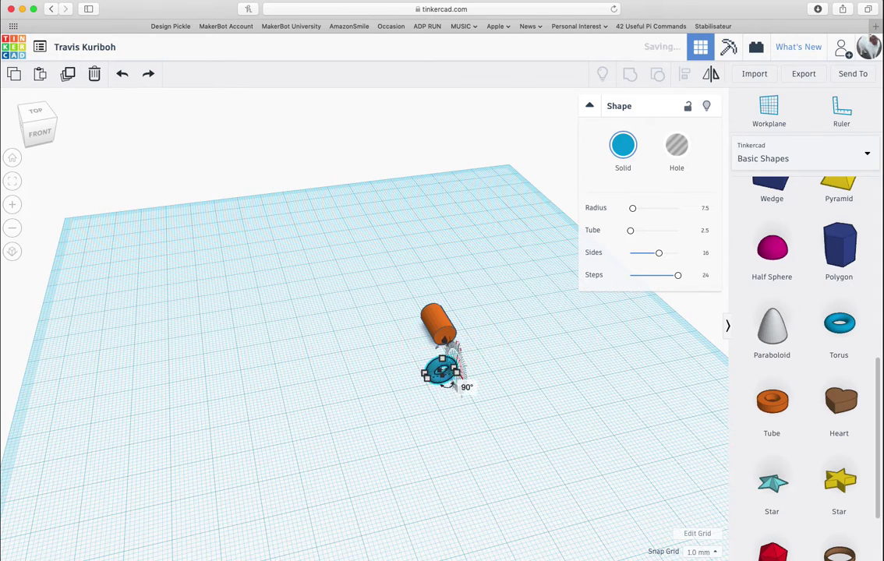
# Align the cylinder and torus so they are centred across their width and height and flush at their front edges
pyautogui.moveTo(334, 275); pyautogui.dragTo(534, 380)
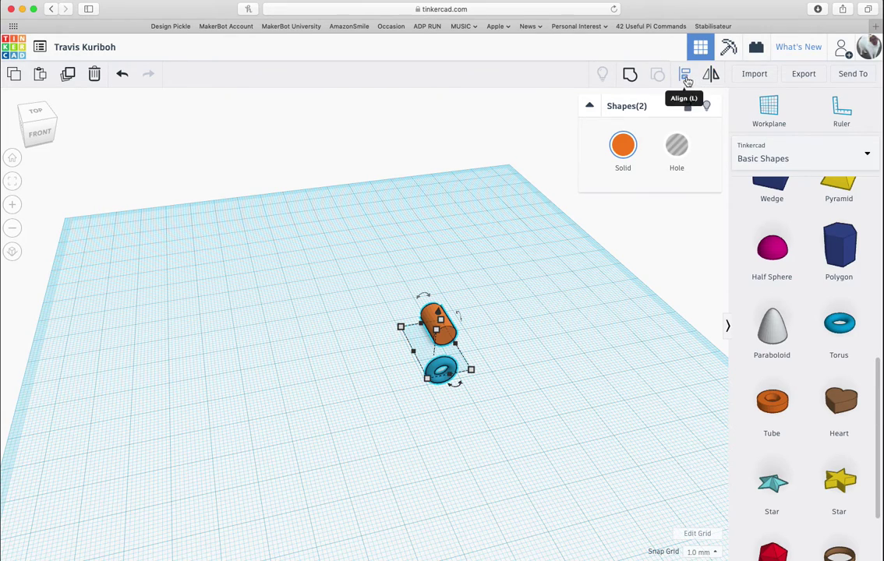
pyautogui.click(685, 75)
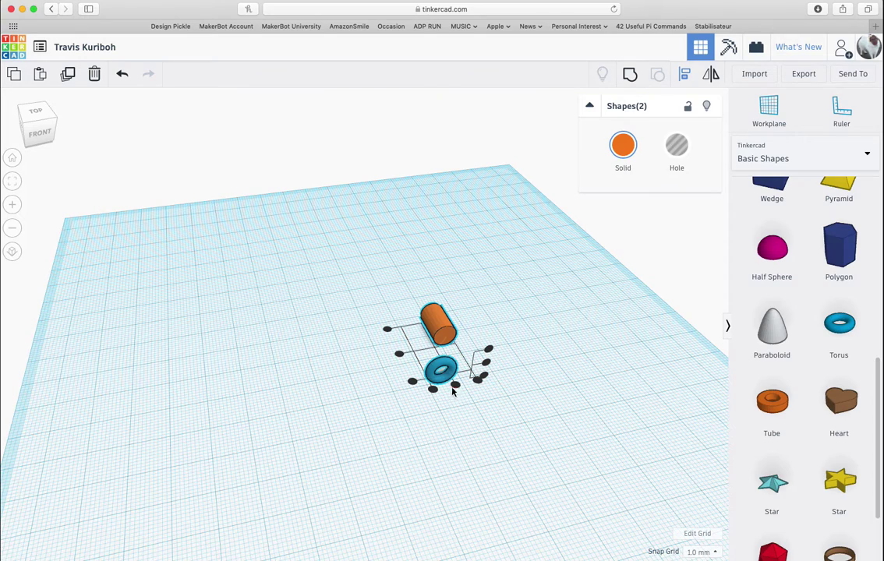
pyautogui.moveTo(456, 386); pyautogui.dragTo(458, 388)
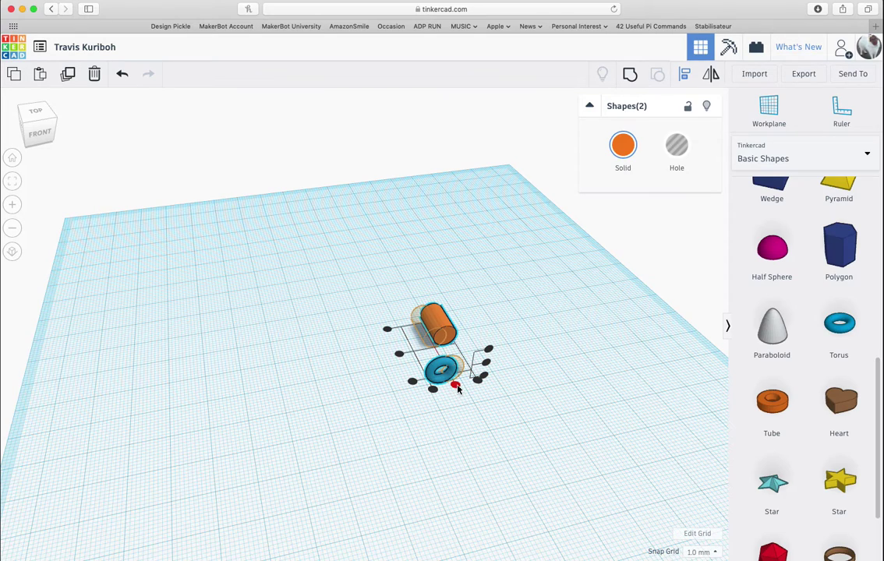
pyautogui.moveTo(458, 388); pyautogui.dragTo(458, 390)
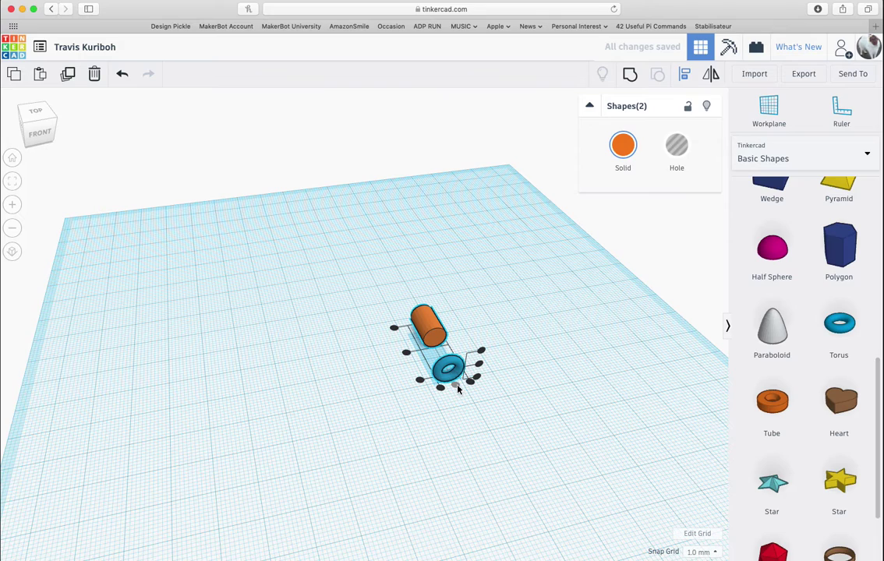
pyautogui.moveTo(420, 383); pyautogui.dragTo(421, 385)
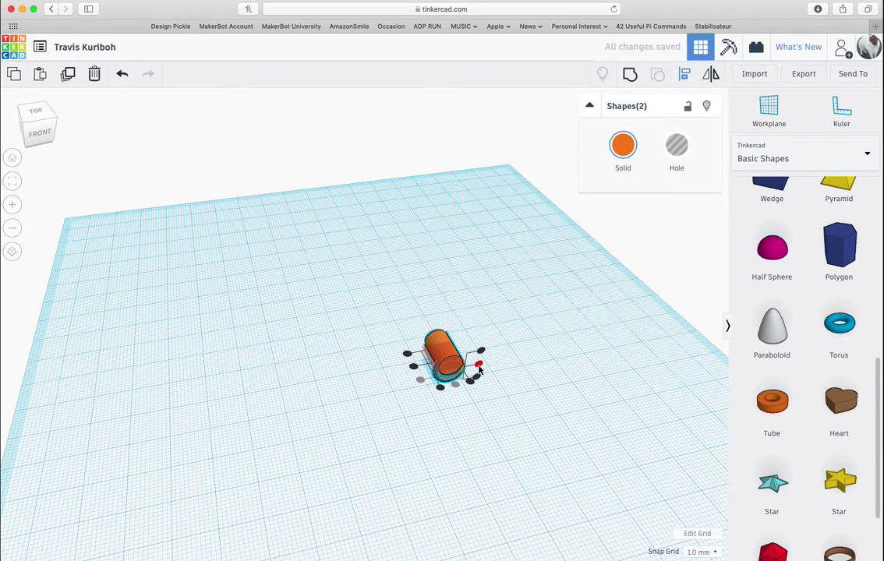
pyautogui.moveTo(479, 368); pyautogui.dragTo(477, 366)
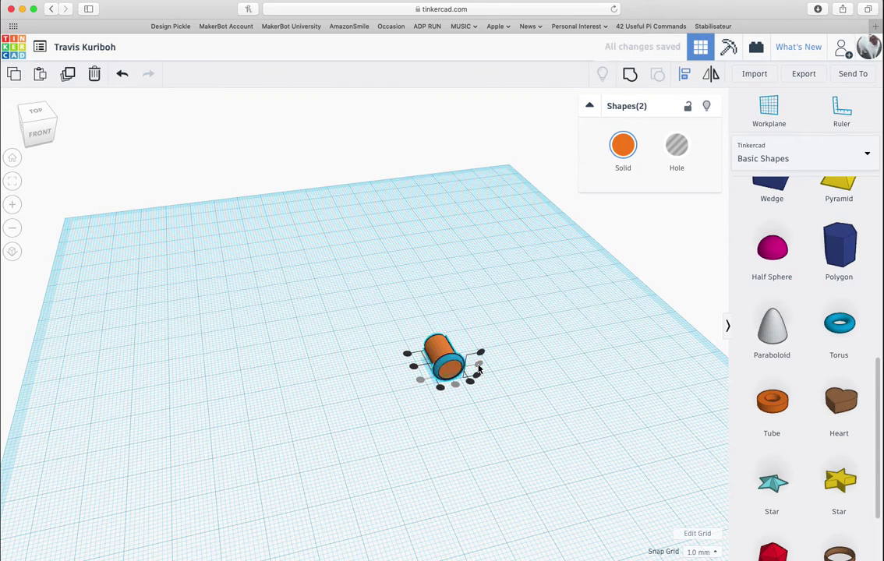
pyautogui.click(474, 443)
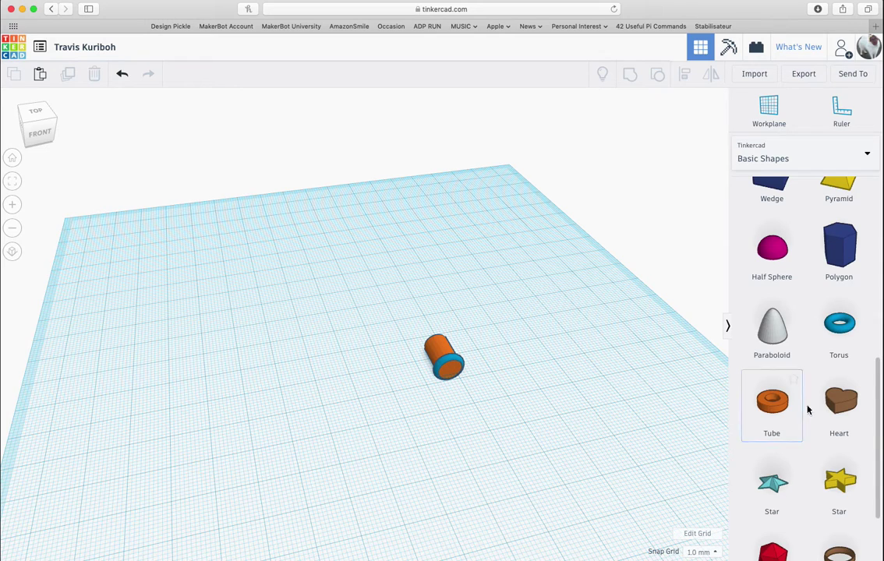
# Place a paraboloid and a cone from the basic shapes on the workplane in front of the cylinder
pyautogui.scroll(-3, 807, 407)
pyautogui.scroll(7, 807, 407)
pyautogui.scroll(-3, 807, 407)
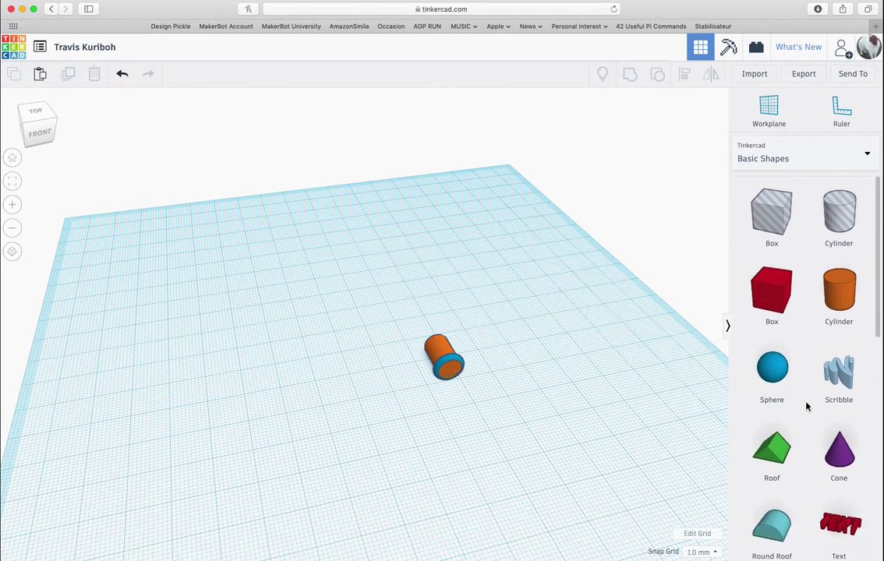
pyautogui.scroll(-1, 806, 405)
pyautogui.scroll(4, 806, 406)
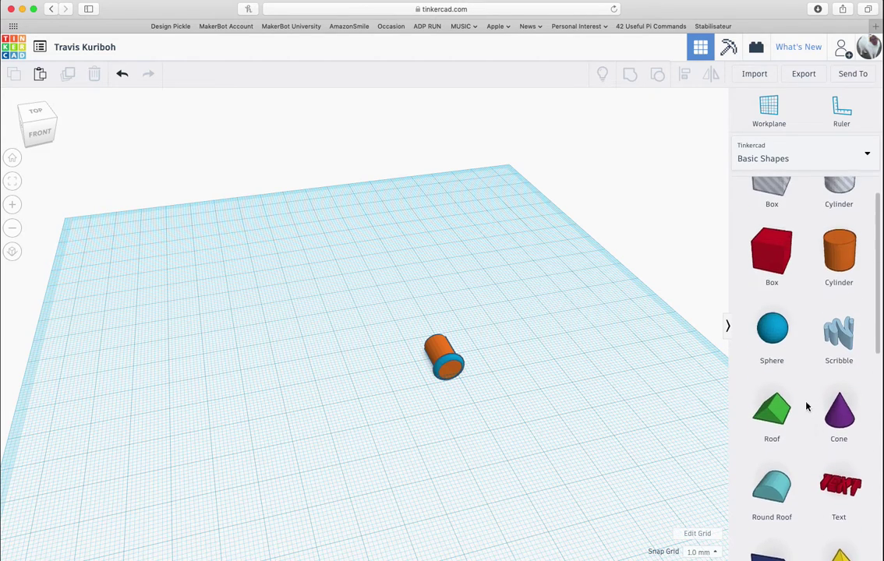
pyautogui.scroll(-5, 807, 405)
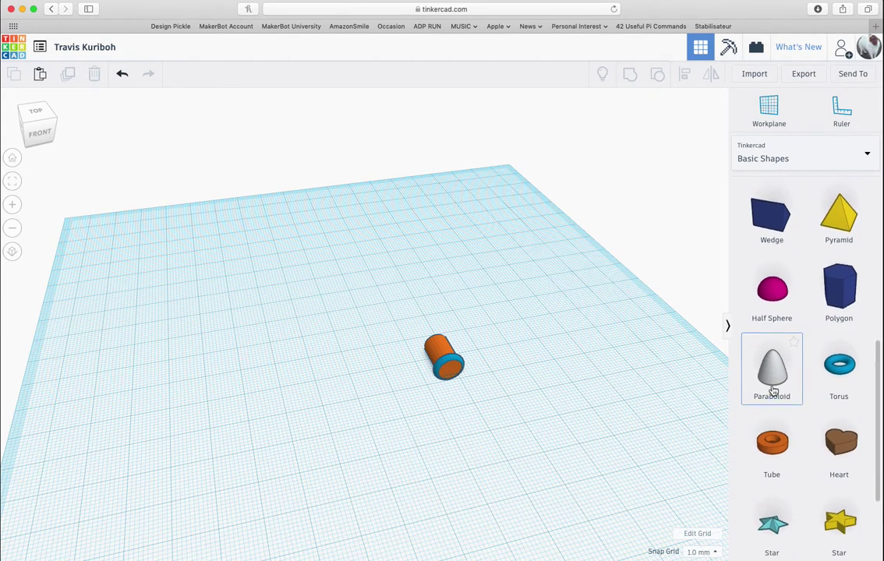
pyautogui.moveTo(772, 391); pyautogui.dragTo(515, 436)
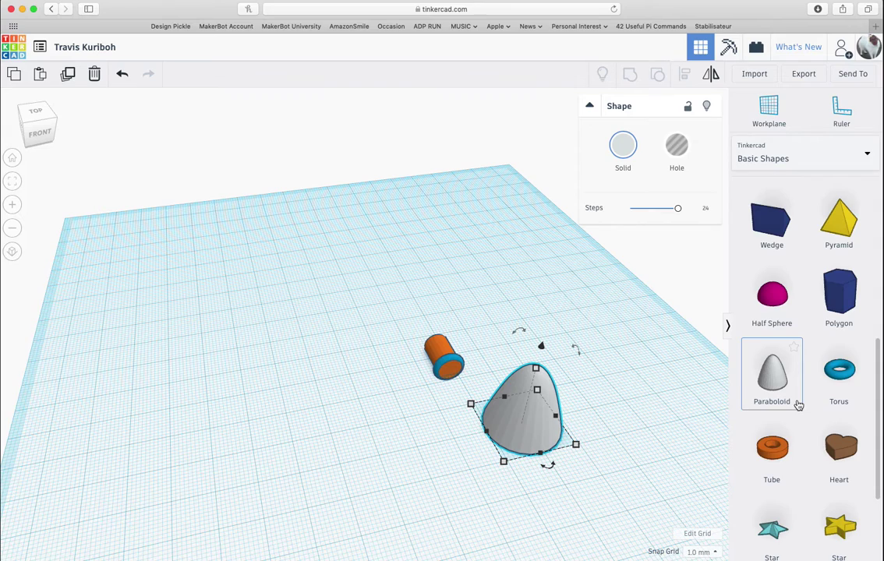
pyautogui.scroll(10, 798, 405)
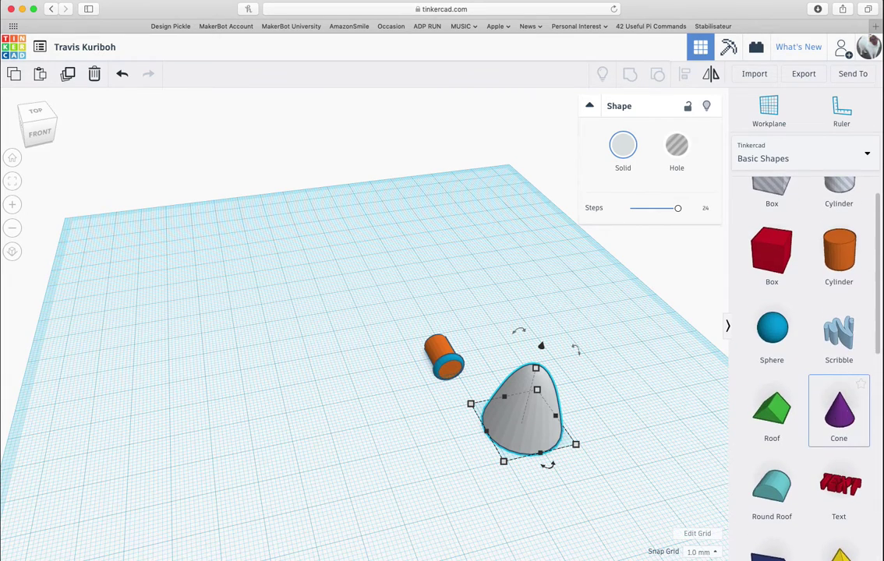
pyautogui.moveTo(839, 410); pyautogui.dragTo(413, 457)
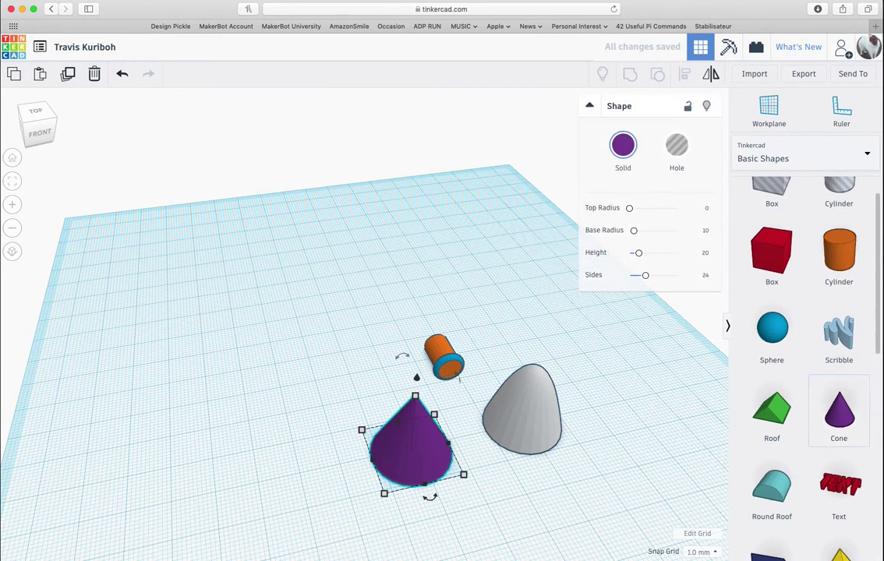
# Place an Ogive from the full shape generator collection on the workplane beside the cone
pyautogui.click(760, 159)
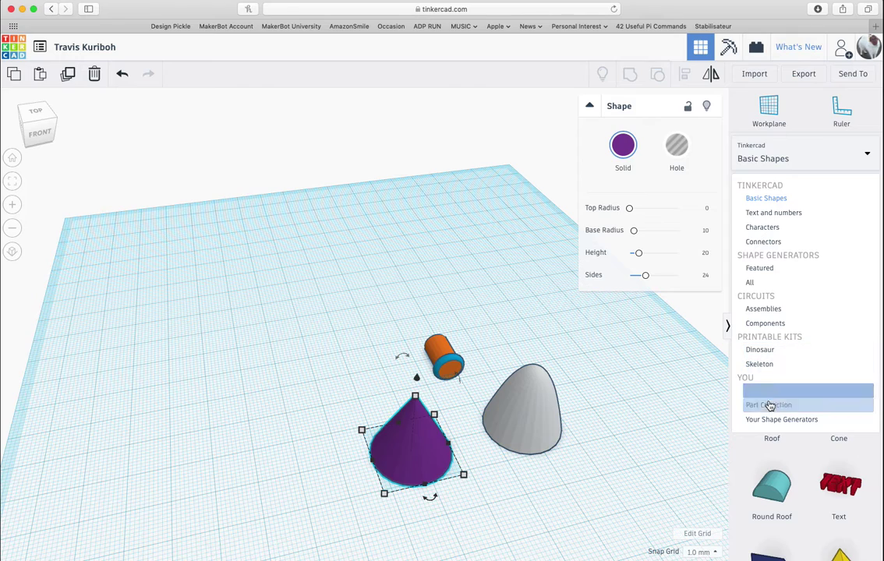
pyautogui.click(758, 283)
pyautogui.scroll(-3, 791, 428)
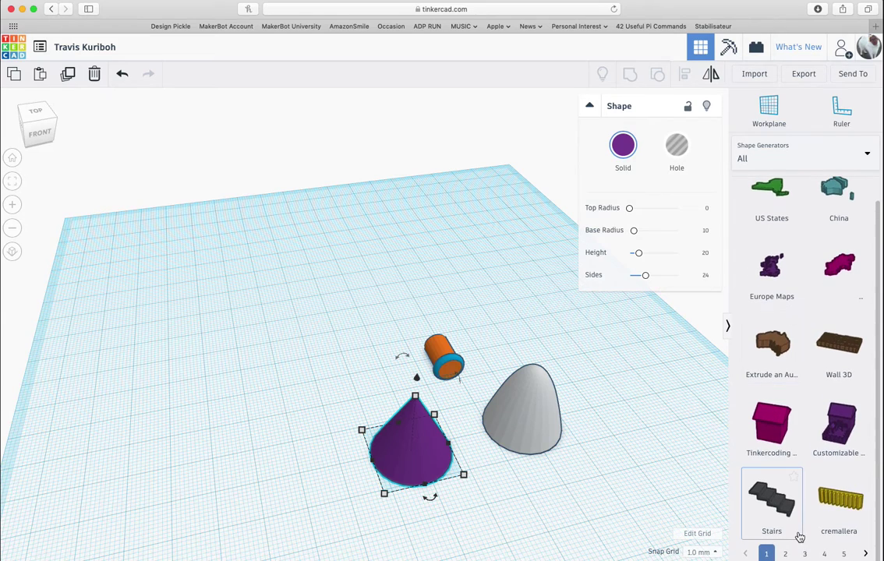
pyautogui.click(807, 553)
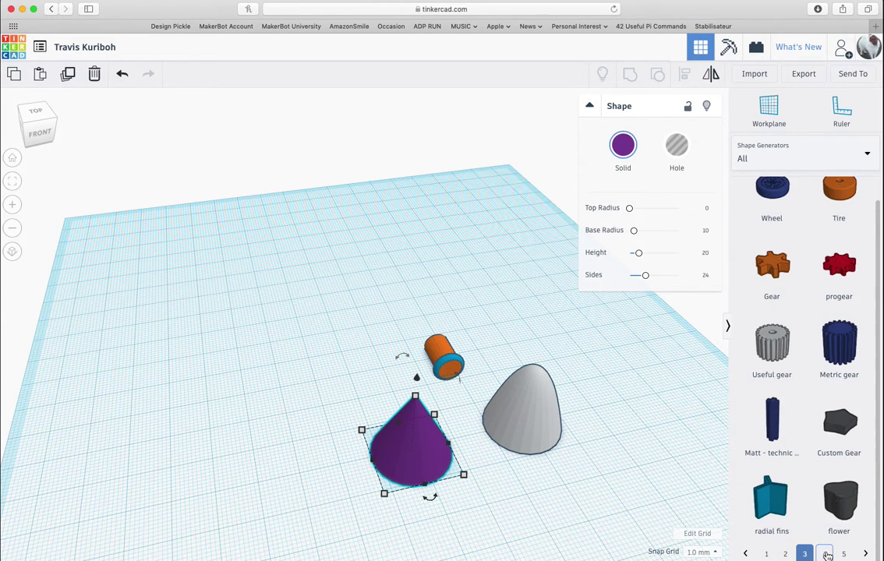
pyautogui.click(827, 554)
pyautogui.click(844, 554)
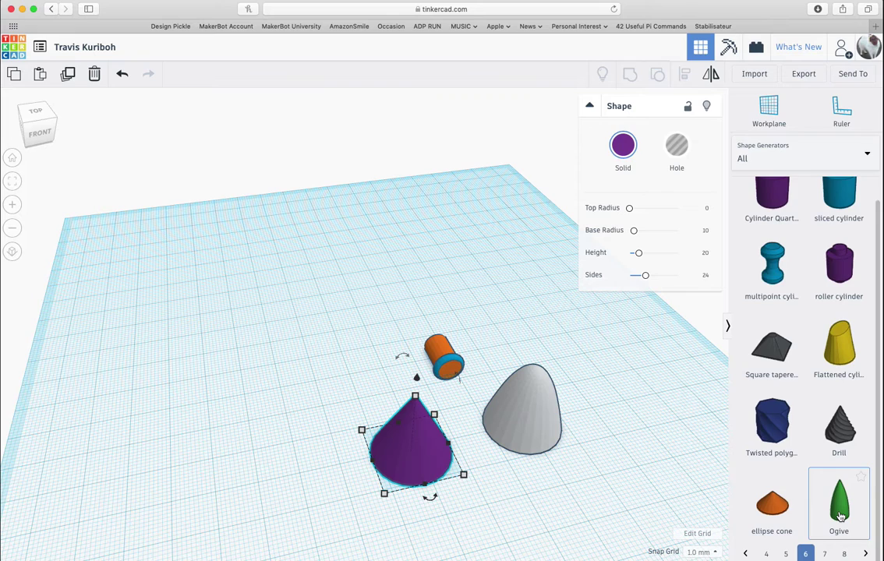
pyautogui.click(824, 553)
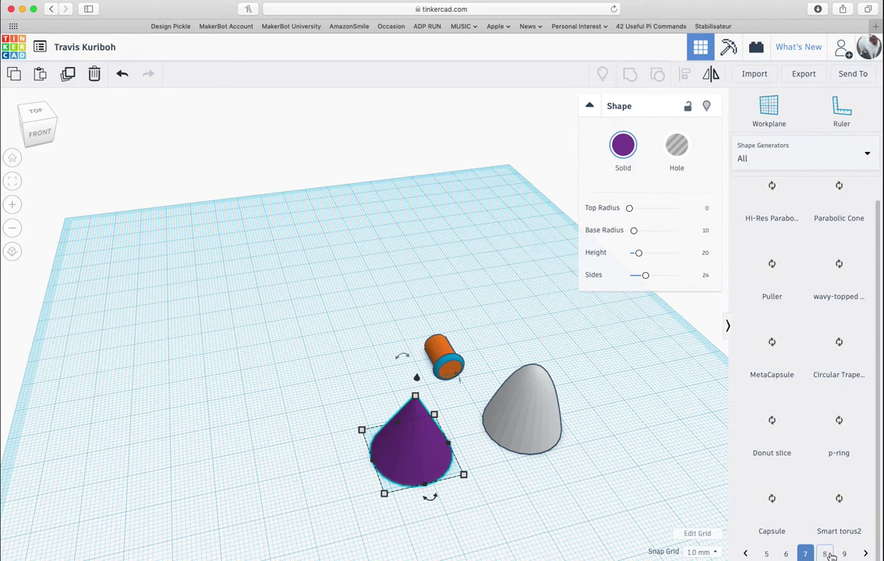
pyautogui.click(786, 553)
pyautogui.moveTo(839, 503); pyautogui.dragTo(312, 427)
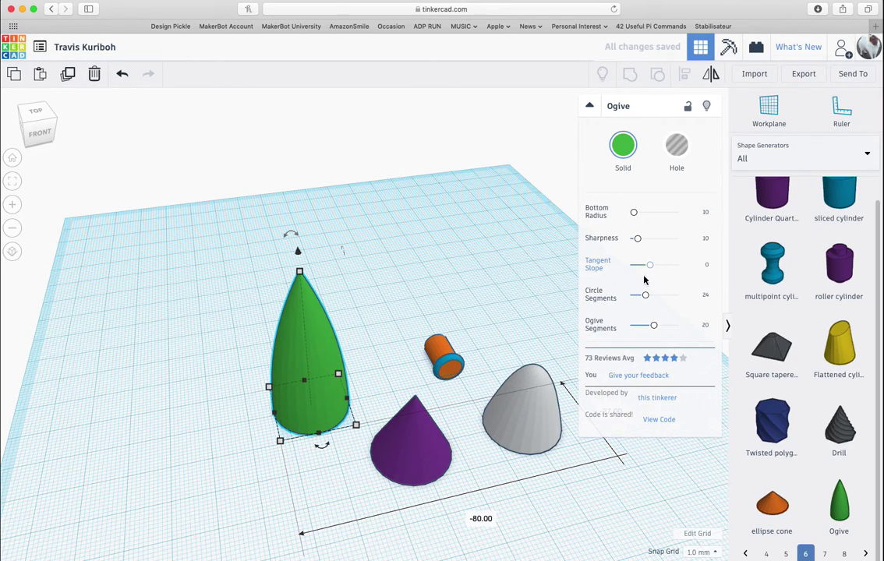
# Set the ogive's tangent slope to 1, circle segments to 25 and ogive segments to 33
pyautogui.moveTo(650, 265)
pyautogui.mouseDown()
pyautogui.moveTo(670, 268)
pyautogui.moveTo(637, 265)
pyautogui.moveTo(651, 270)
pyautogui.mouseUp()
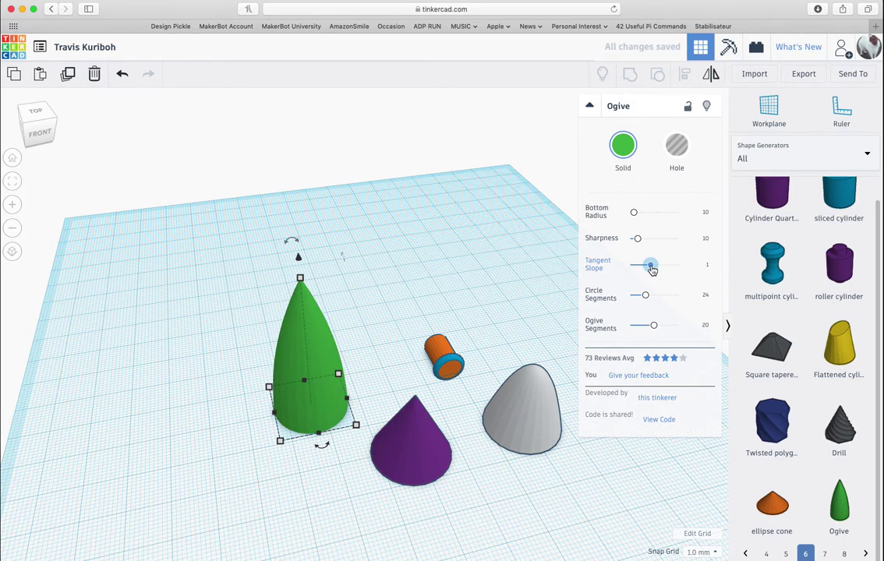
pyautogui.click(646, 296)
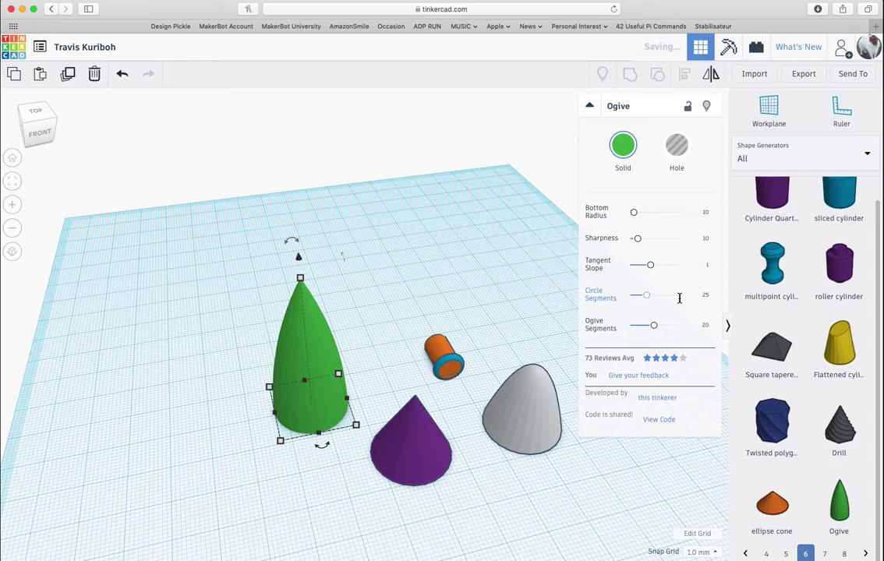
pyautogui.moveTo(654, 325); pyautogui.dragTo(674, 325)
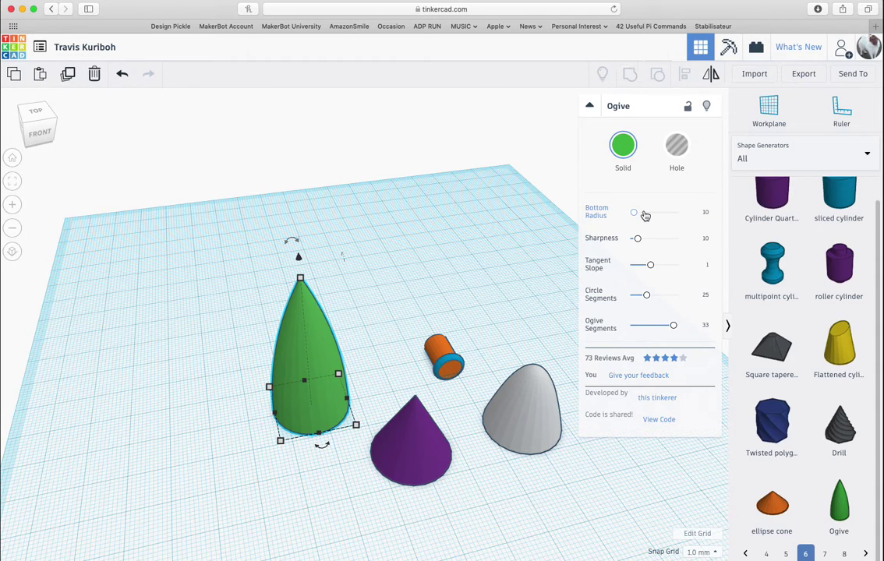
# Look through the remaining shape generators up to page 17 for another suitable tapered shape
pyautogui.click(826, 554)
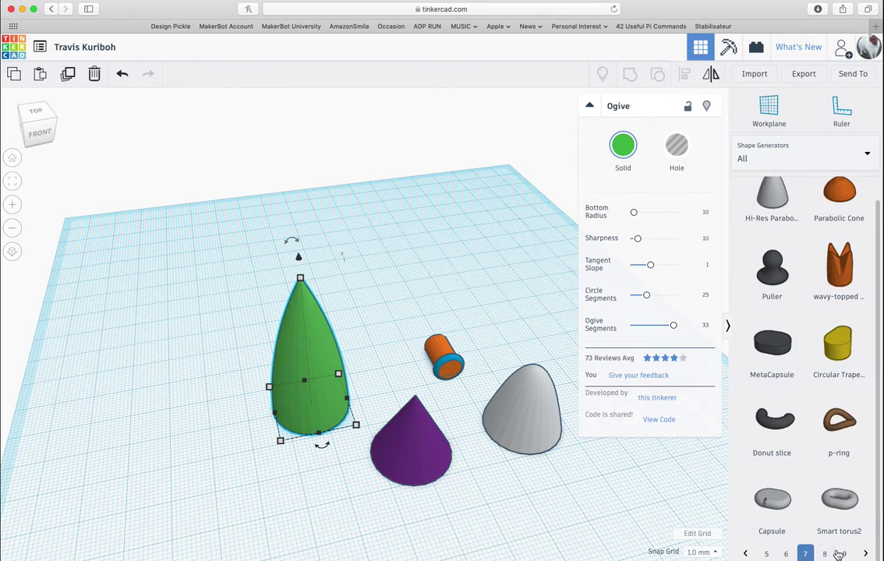
pyautogui.click(840, 554)
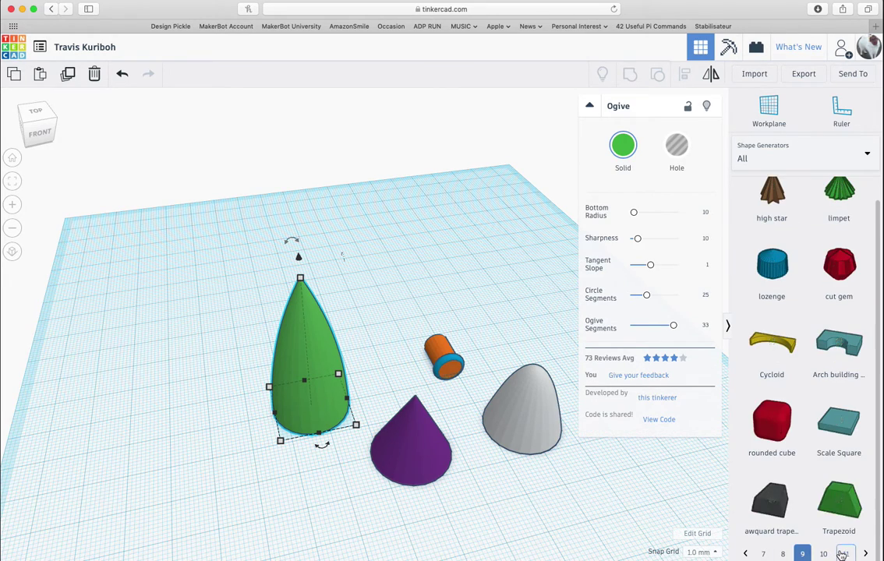
pyautogui.click(841, 554)
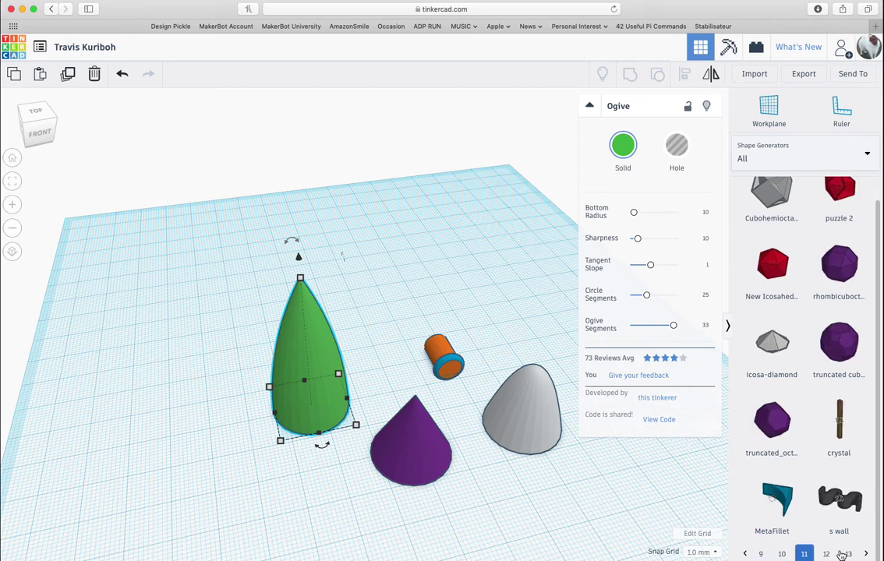
pyautogui.click(841, 554)
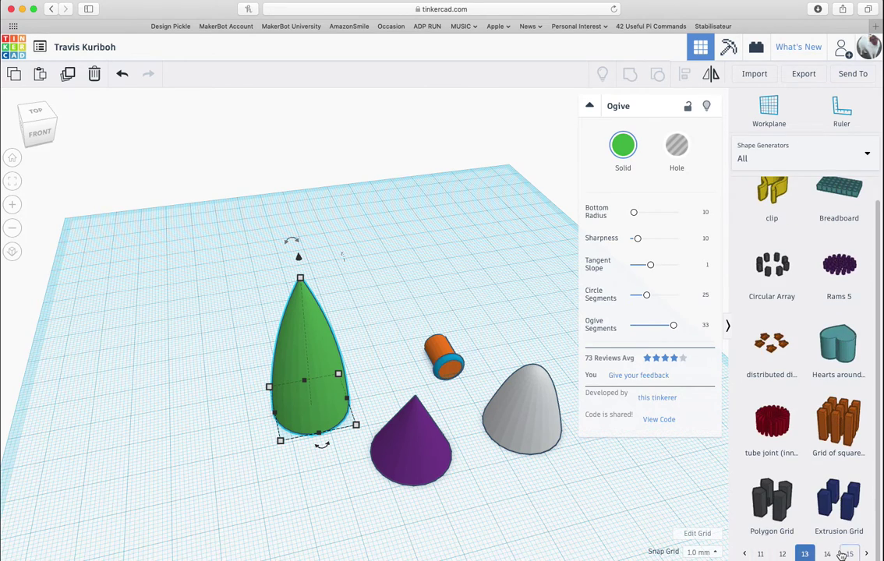
pyautogui.click(841, 554)
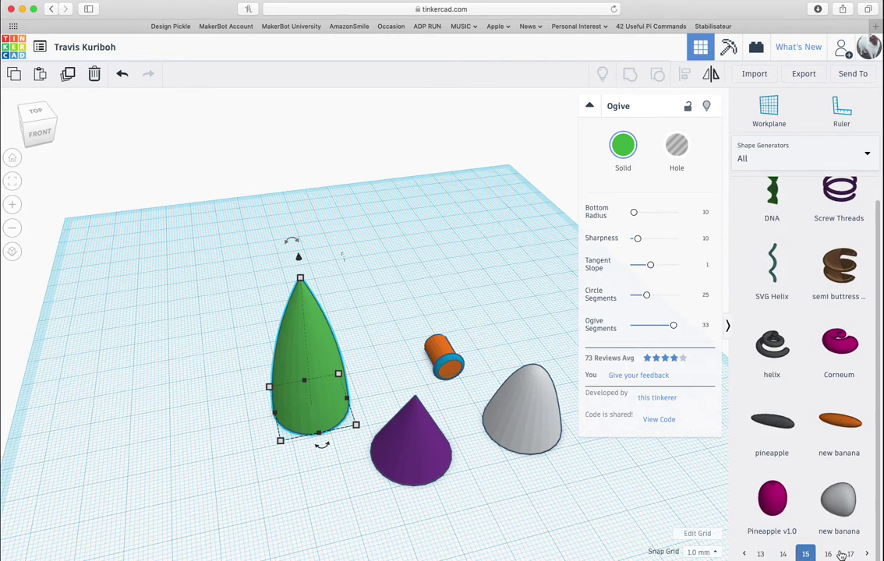
pyautogui.click(828, 555)
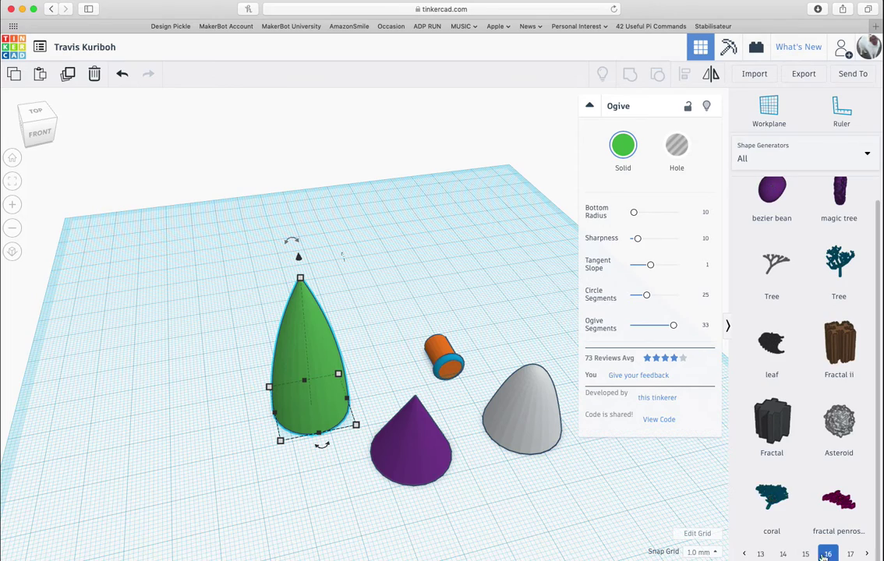
pyautogui.click(846, 554)
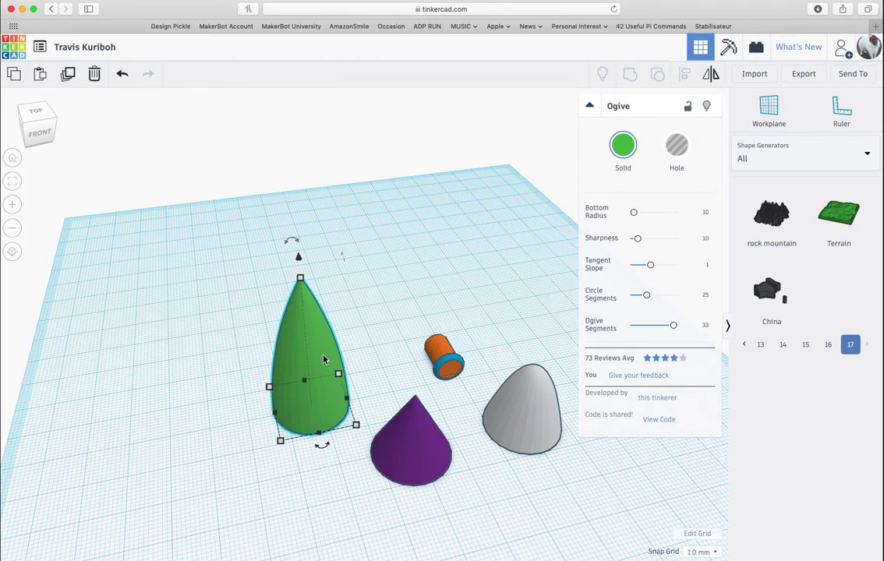
# Delete the ogive, the cone and the paraboloid, keeping only the cylinder and its torus
pyautogui.press('Delete')
pyautogui.click(413, 444)
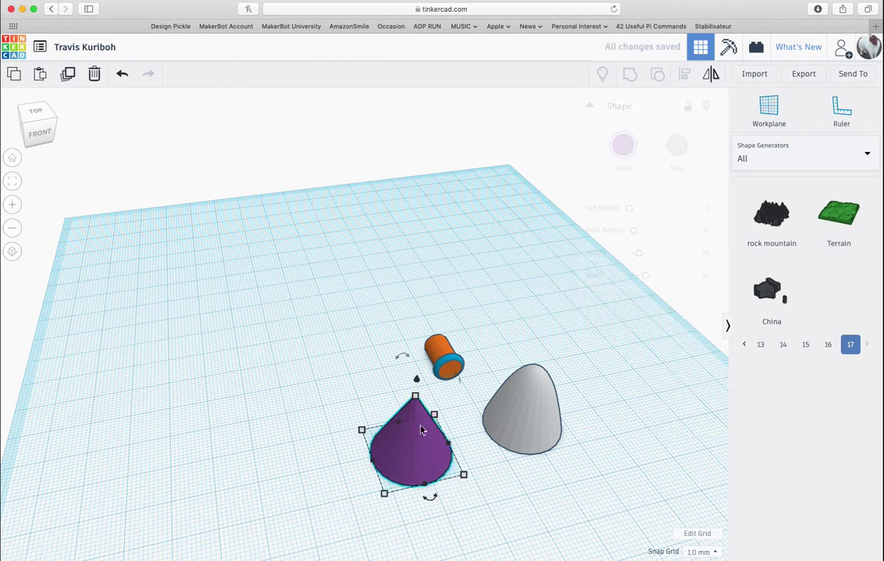
pyautogui.press('Delete')
pyautogui.click(543, 421)
pyautogui.press('Delete')
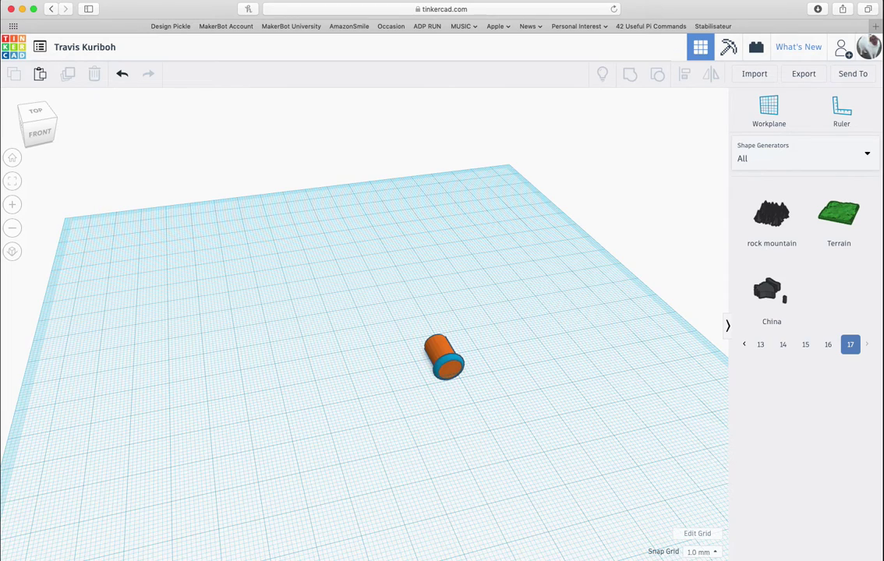
# Set a workplane on the cylinder's front end face and place an Ogive from the shape generators on it
pyautogui.scroll(2, 495, 438)
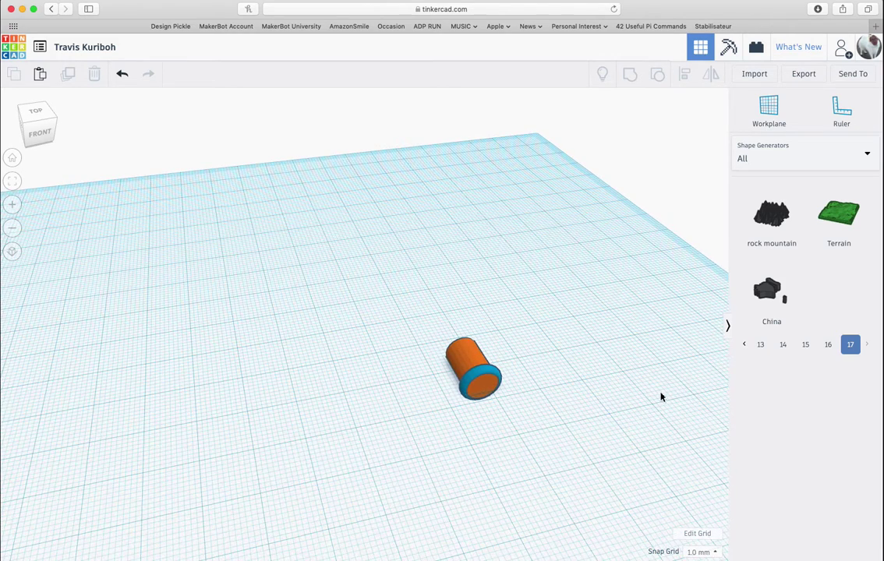
pyautogui.click(743, 344)
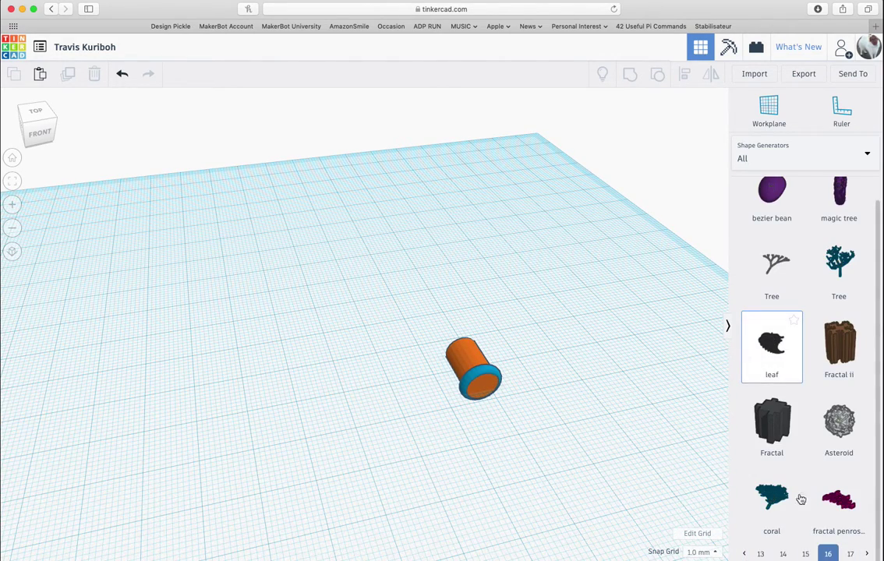
pyautogui.click(756, 553)
pyautogui.click(756, 554)
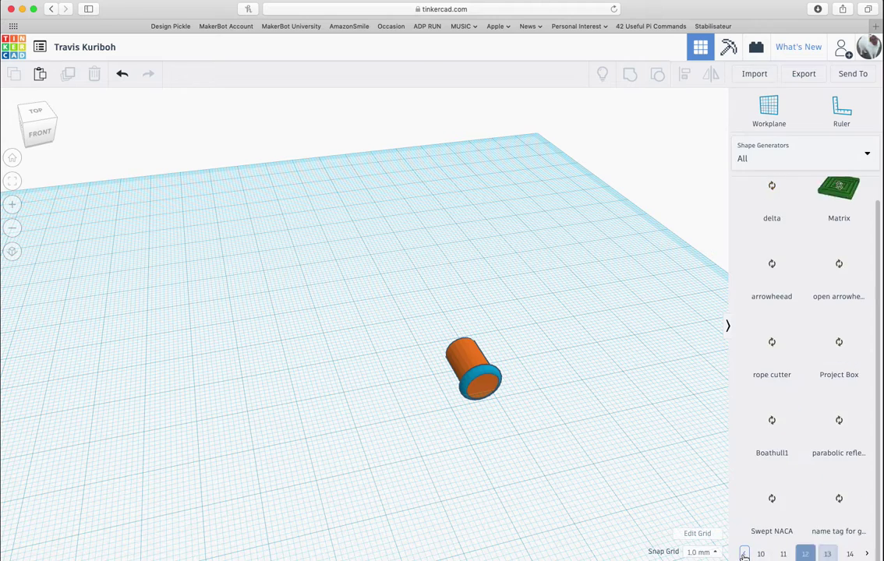
pyautogui.click(753, 554)
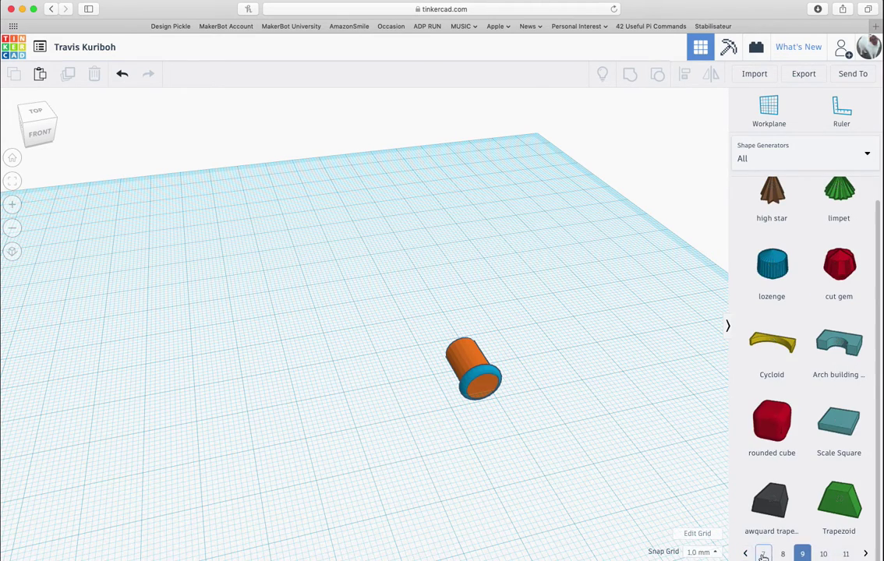
pyautogui.click(746, 554)
pyautogui.click(746, 554)
pyautogui.click(746, 555)
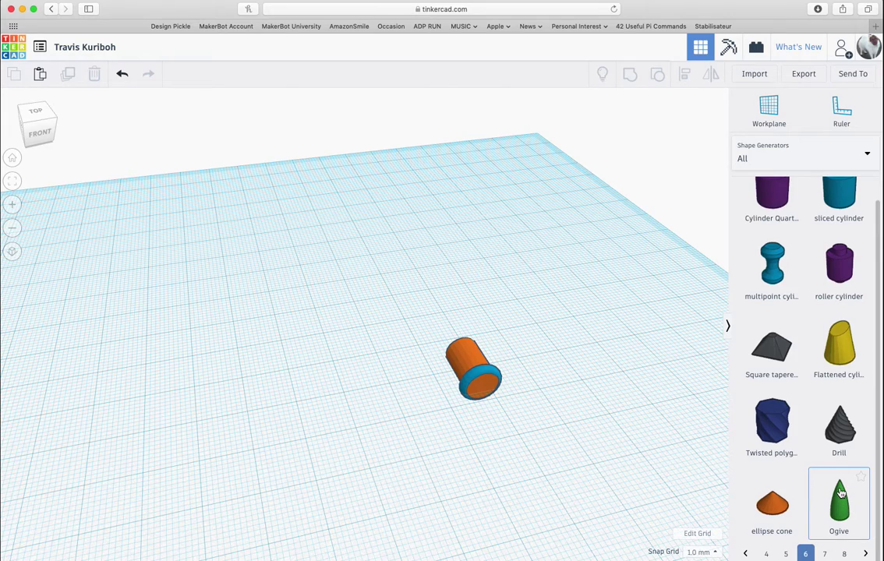
pyautogui.click(771, 119)
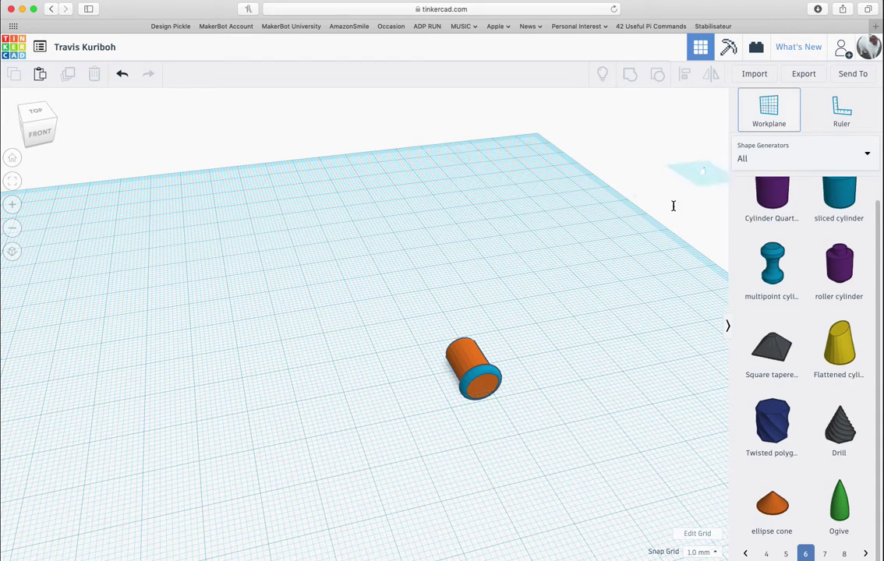
pyautogui.click(483, 389)
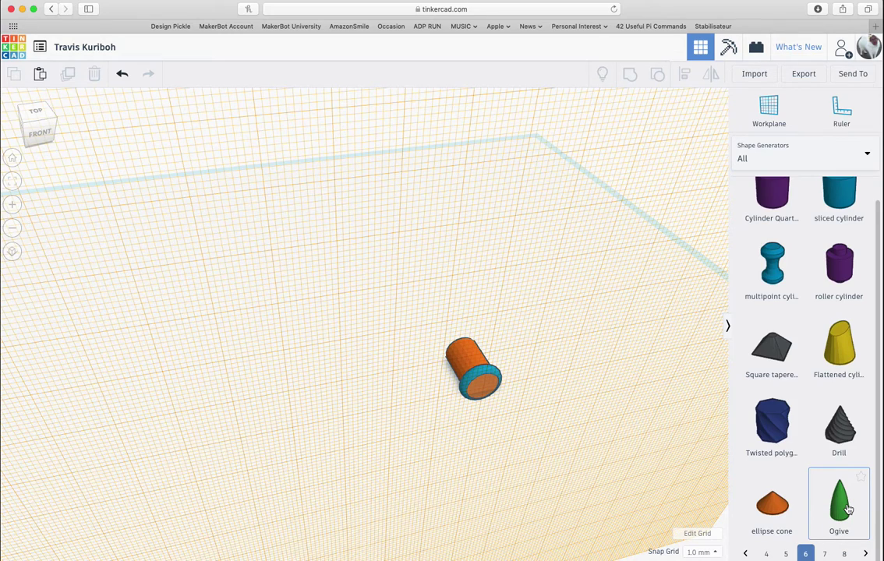
pyautogui.moveTo(848, 509); pyautogui.dragTo(482, 393)
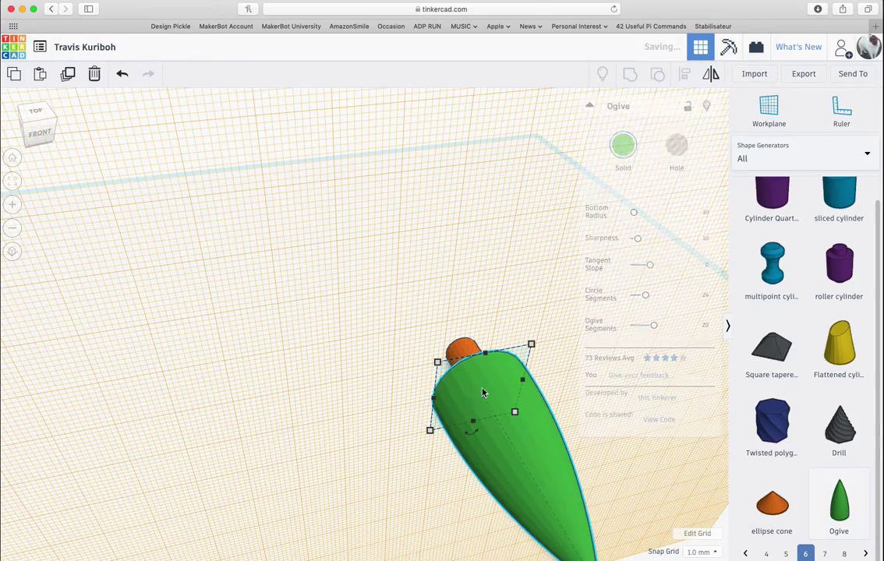
# Place a box hole from the basic shapes on the workplane below the ogive and stretch it outward to 52 mm
pyautogui.moveTo(400, 459); pyautogui.dragTo(396, 428, button='right')
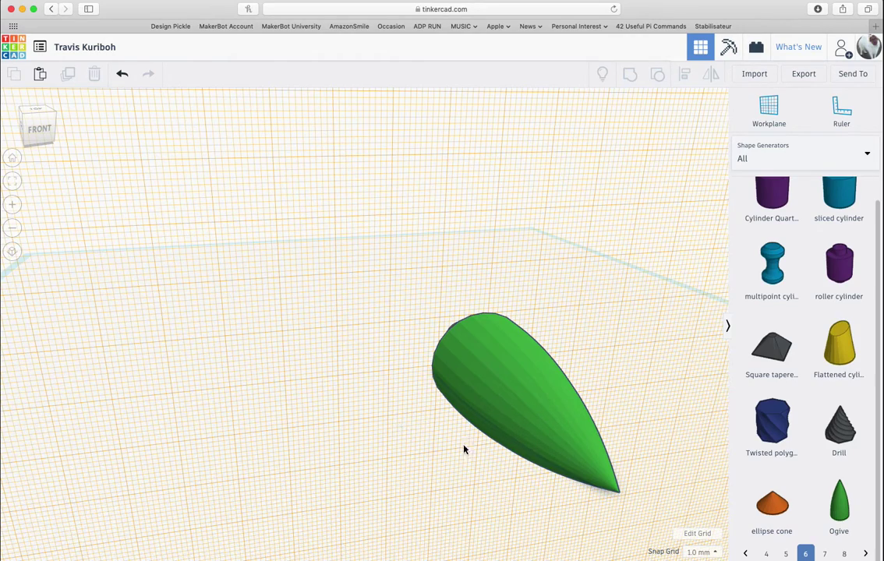
pyautogui.moveTo(458, 447); pyautogui.dragTo(459, 451, button='right')
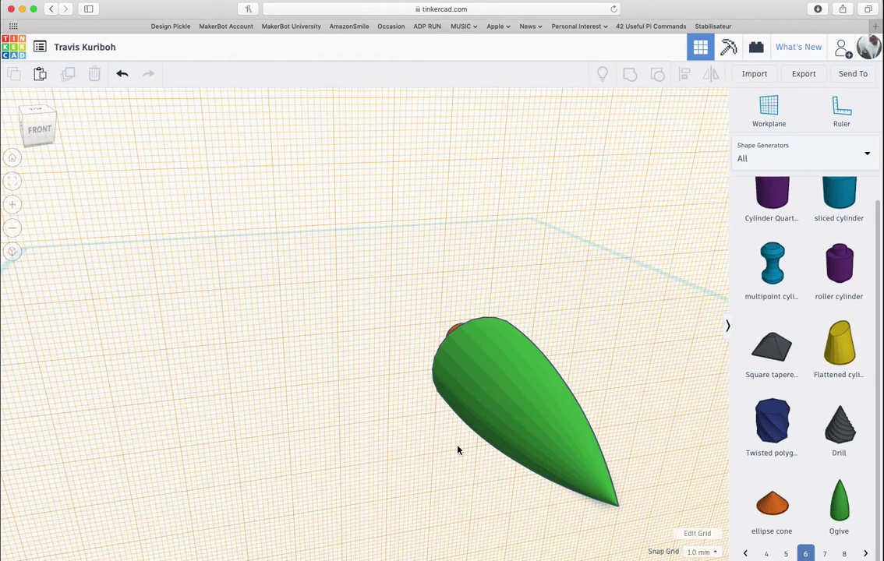
pyautogui.scroll(-4, 460, 450)
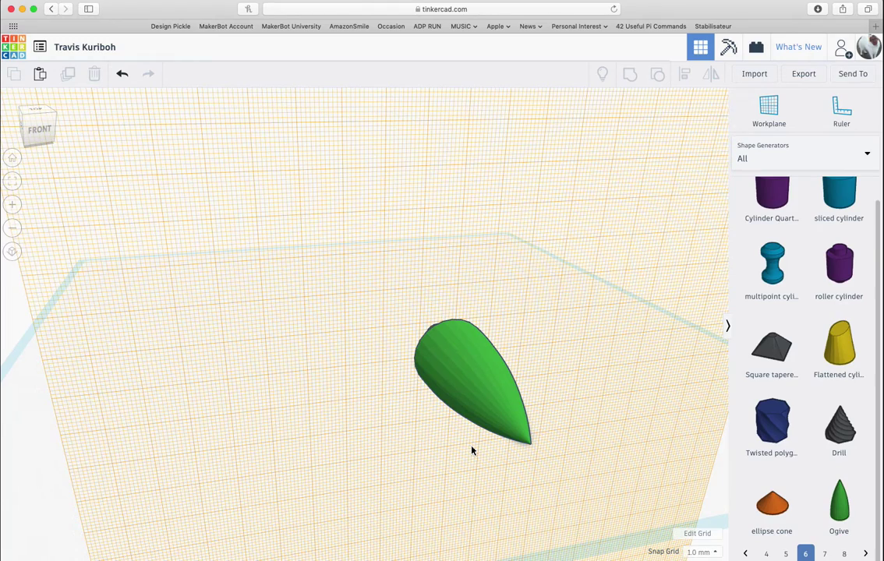
pyautogui.moveTo(554, 451); pyautogui.dragTo(617, 420, button='right')
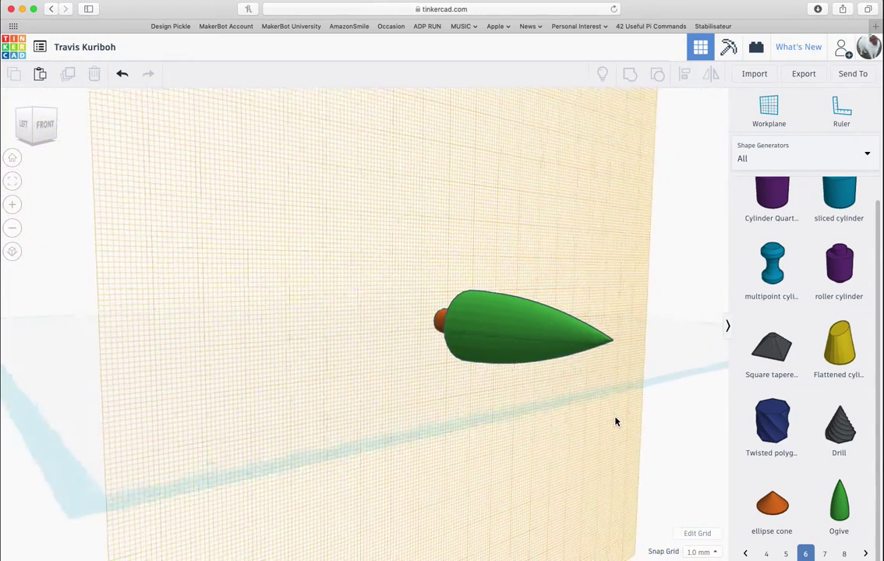
pyautogui.moveTo(569, 398); pyautogui.dragTo(569, 366, button='right')
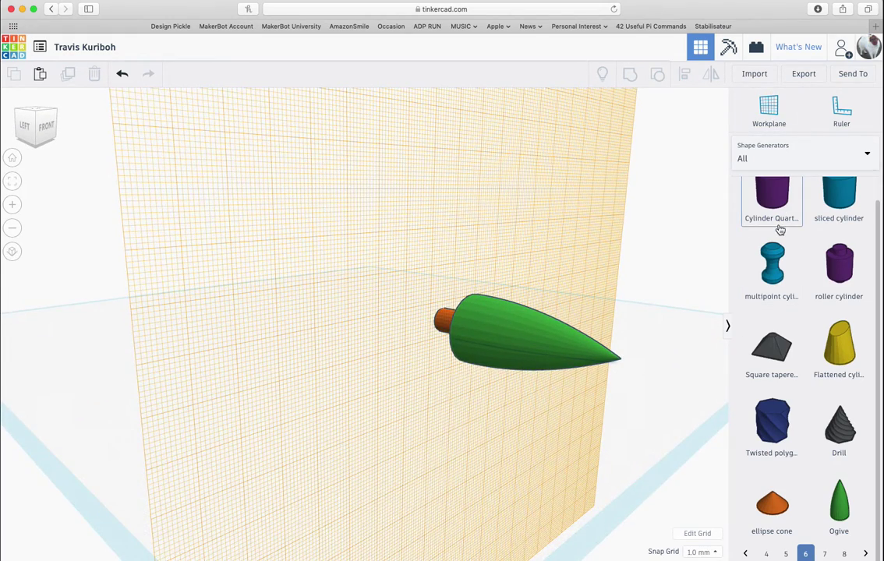
pyautogui.click(764, 164)
pyautogui.click(773, 200)
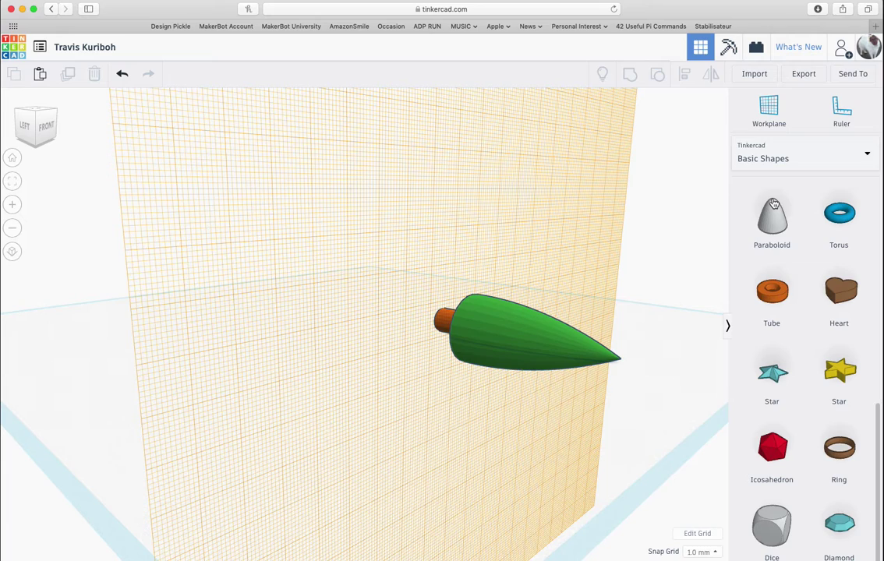
pyautogui.scroll(5, 795, 194)
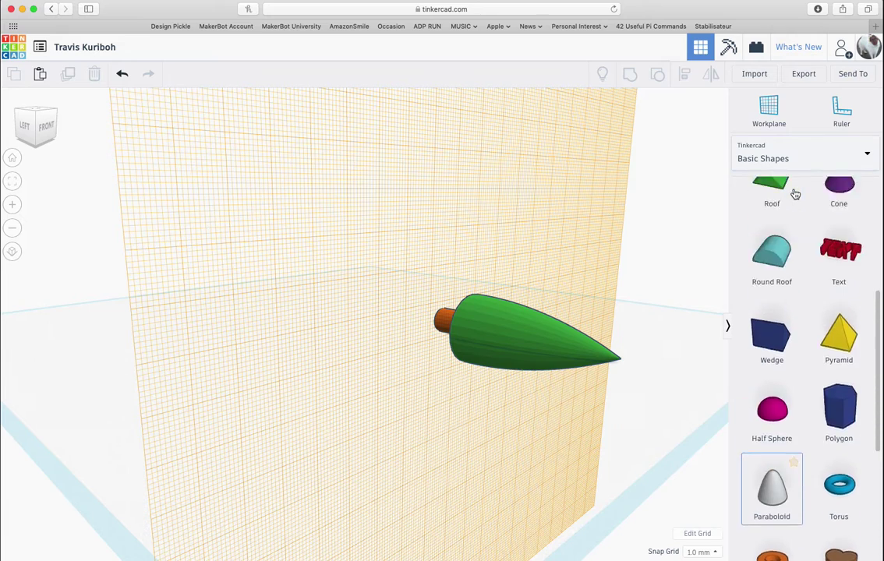
pyautogui.scroll(5, 795, 194)
pyautogui.moveTo(772, 212); pyautogui.dragTo(463, 380)
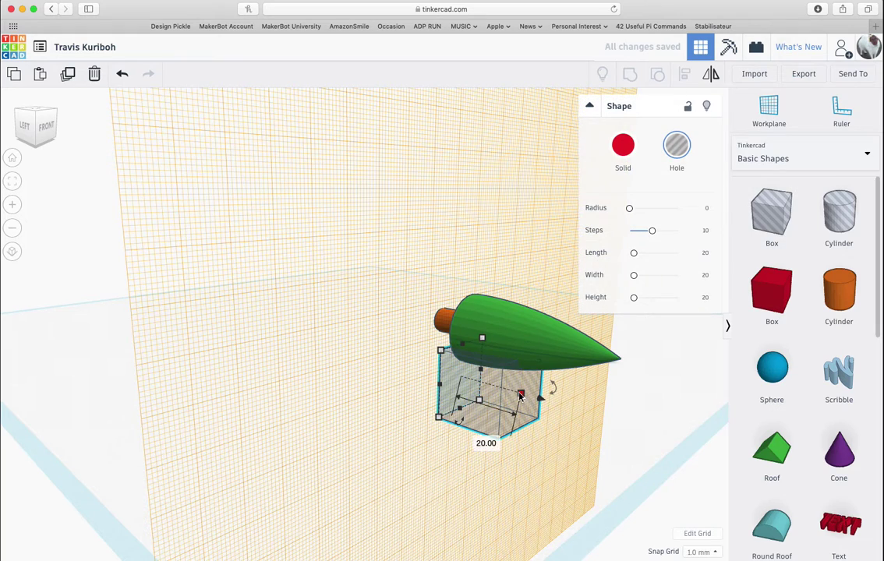
pyautogui.moveTo(521, 396); pyautogui.dragTo(641, 437)
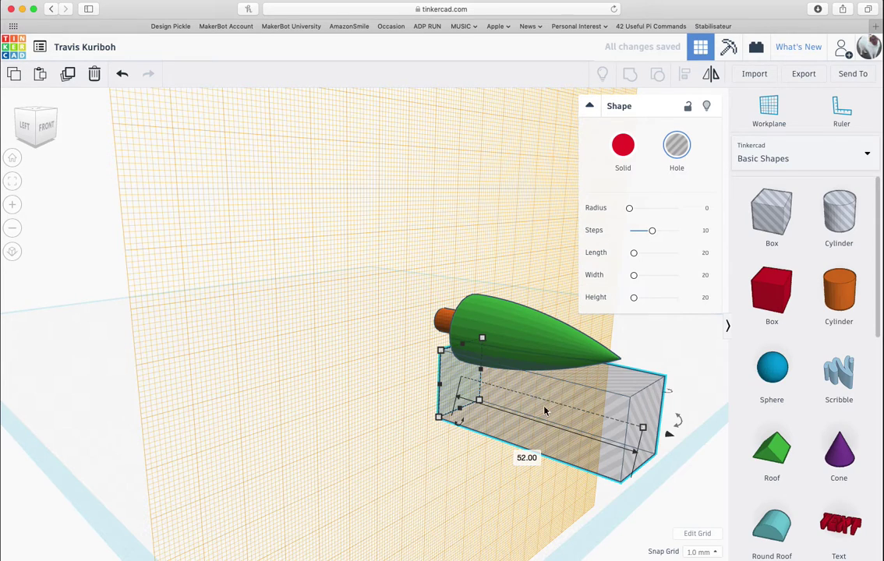
# Move the box hole up along the workplane until it overlaps the underside of the ogive
pyautogui.moveTo(508, 377); pyautogui.dragTo(509, 367)
pyautogui.scroll(-1, 803, 351)
pyautogui.press('Up')
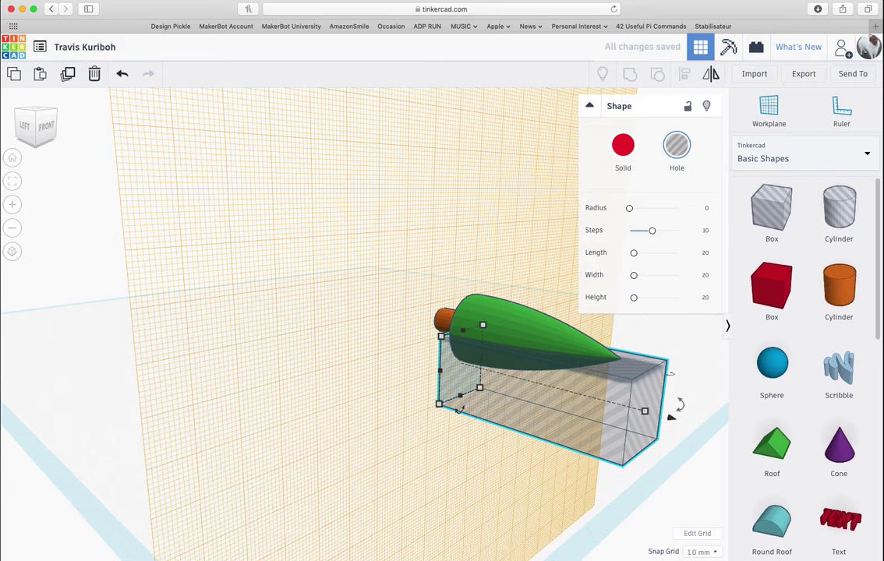
pyautogui.scroll(1, 803, 351)
pyautogui.press('Down')
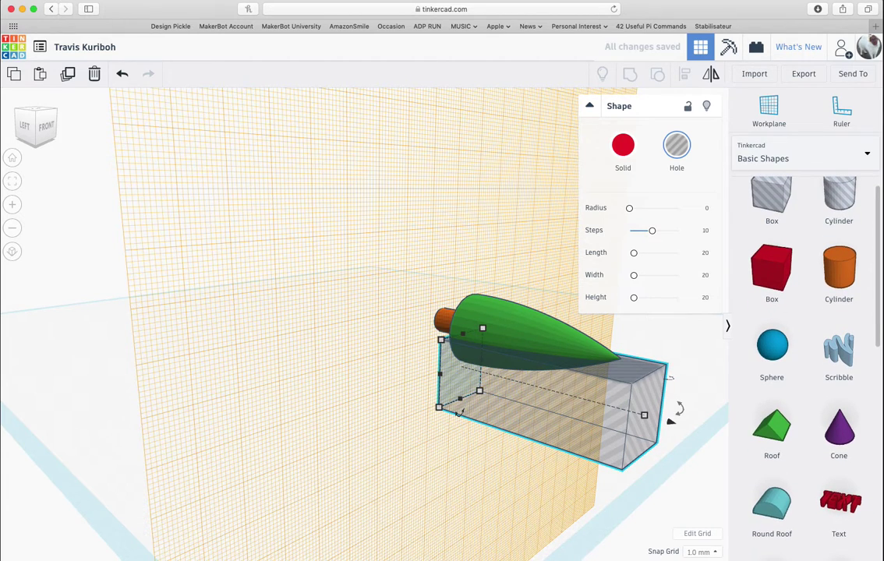
pyautogui.press('Down')
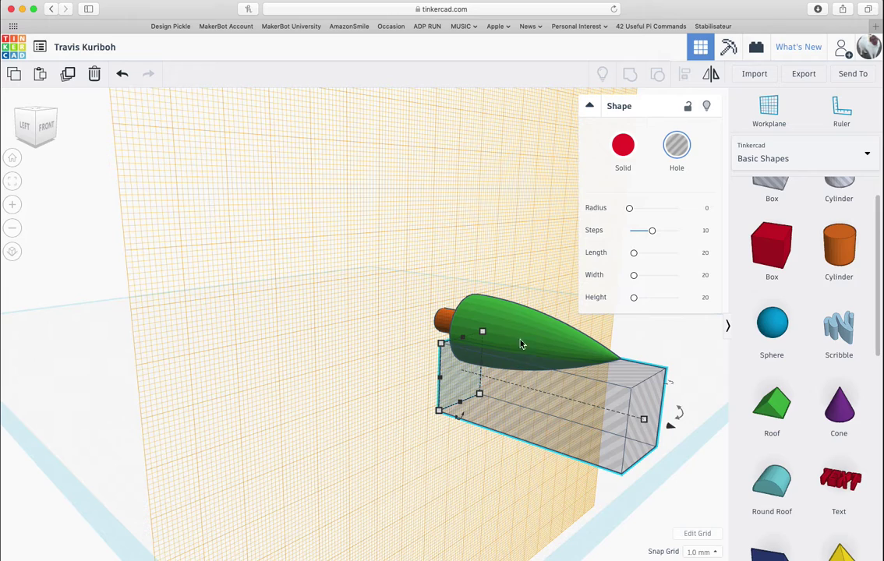
# Try to trim the ogive's underside by grouping it with the box hole, and undo the grouping
pyautogui.keyDown('shift'); pyautogui.click(544, 345); pyautogui.keyUp('shift')
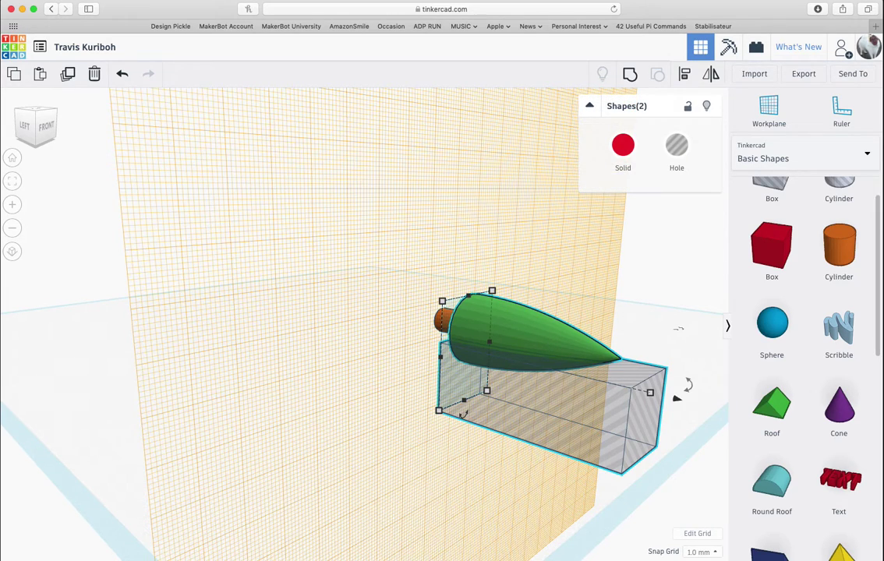
pyautogui.click(629, 73)
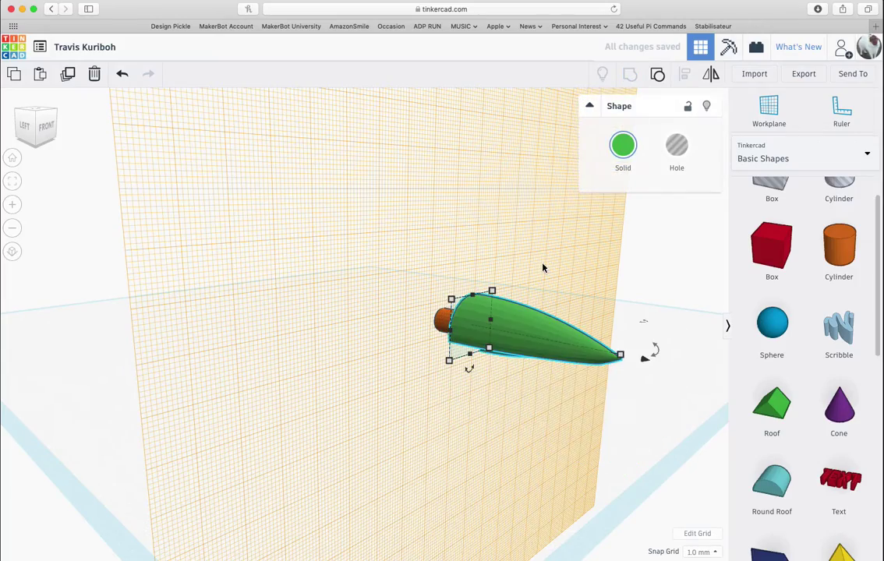
pyautogui.click(544, 268)
pyautogui.moveTo(550, 436); pyautogui.dragTo(381, 424, button='right')
pyautogui.press('super+z')
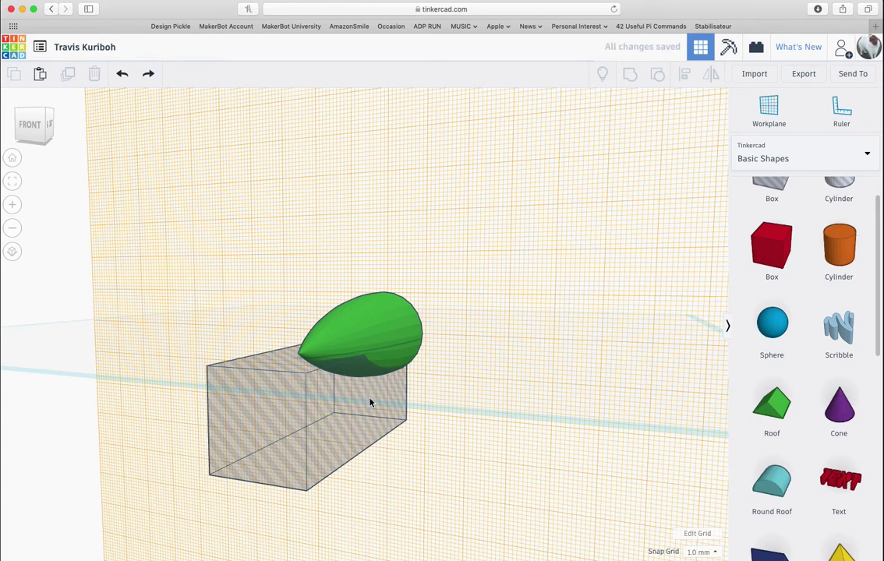
# Widen the box hole to 40 mm and group it with the ogive to cut the underside flat
pyautogui.moveTo(405, 381); pyautogui.dragTo(486, 386)
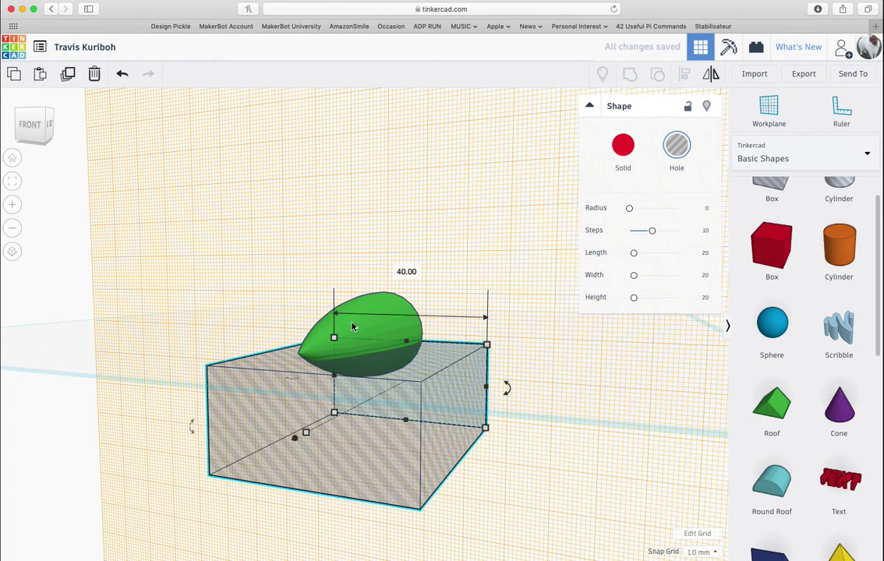
pyautogui.keyDown('shift'); pyautogui.click(368, 329); pyautogui.keyUp('shift')
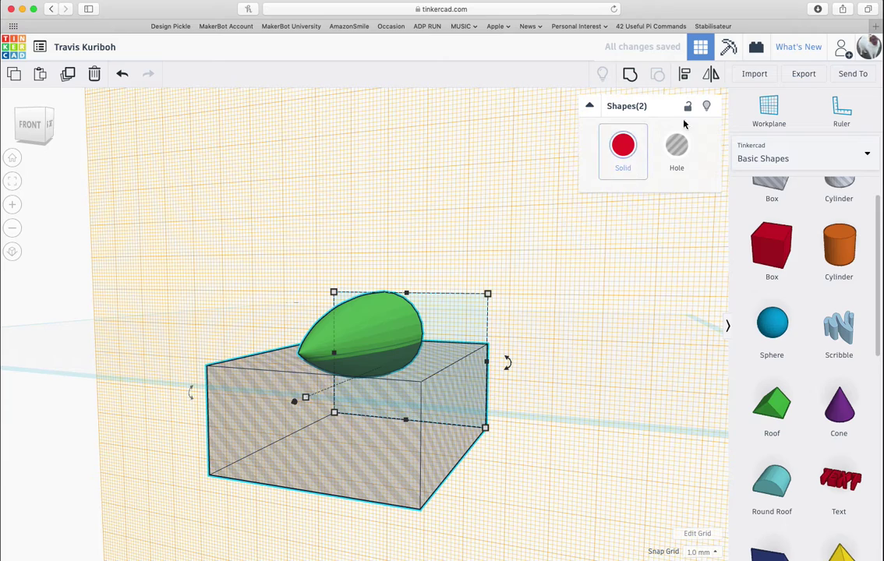
pyautogui.click(630, 73)
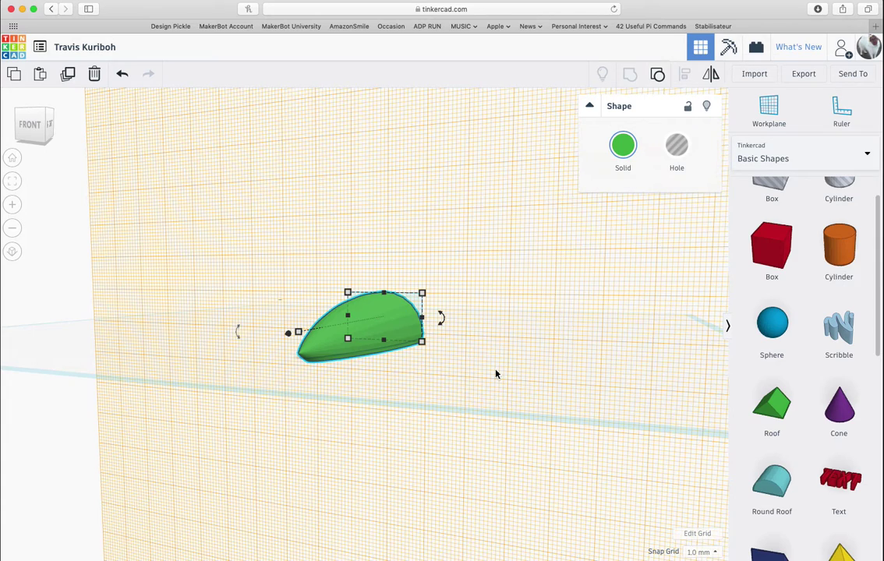
pyautogui.moveTo(481, 411); pyautogui.dragTo(575, 409, button='right')
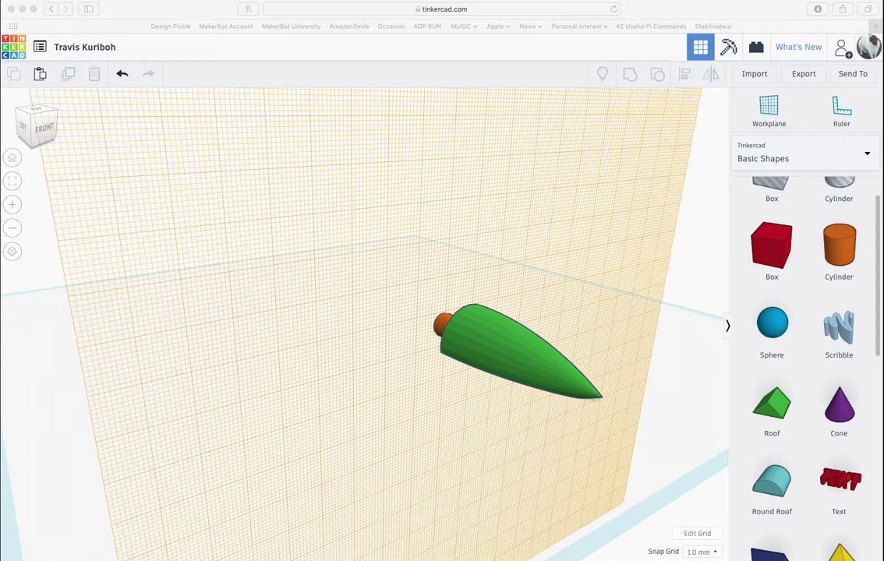
# Reset the workplane from the cylinder's end face to the default horizontal base plane
pyautogui.click(635, 248)
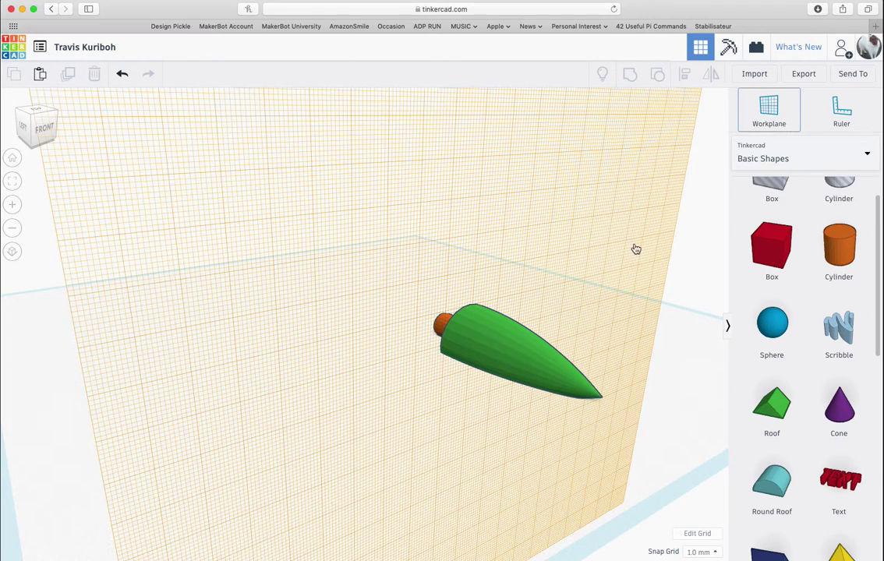
pyautogui.click(767, 117)
pyautogui.click(617, 328)
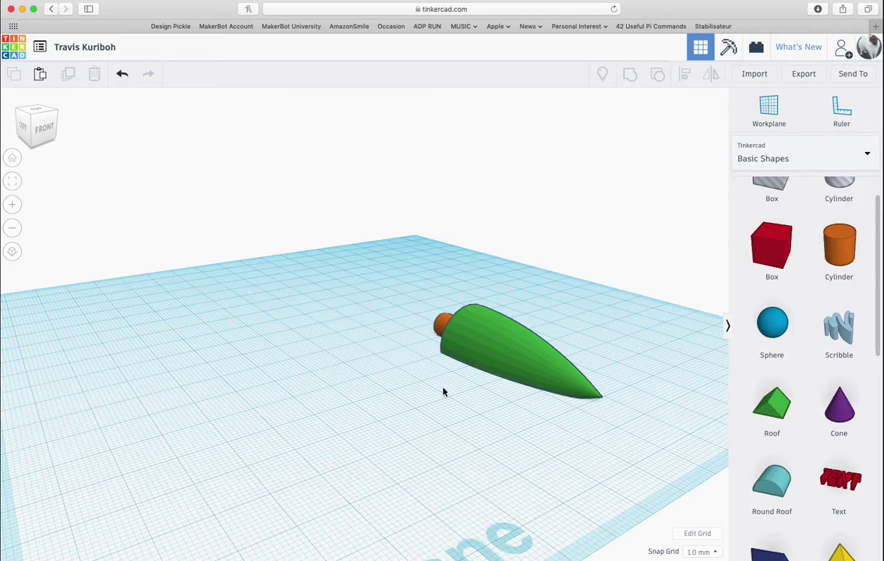
# Group the cylinder with its torus and color the group green
pyautogui.moveTo(445, 390); pyautogui.dragTo(495, 409, button='right')
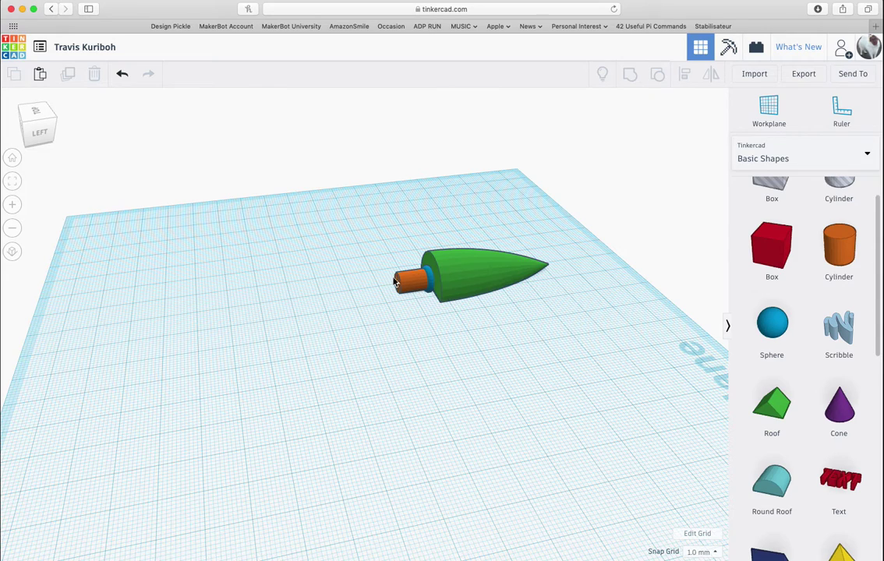
pyautogui.click(417, 290)
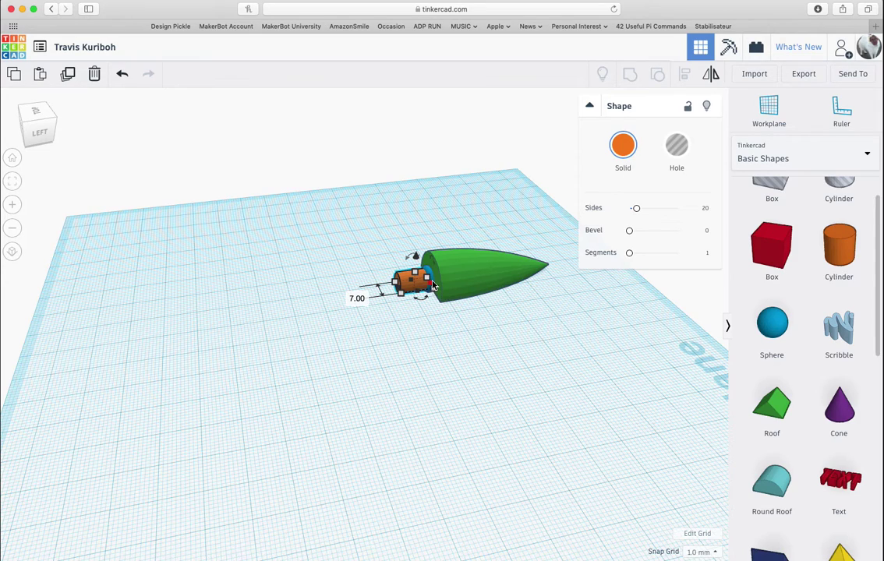
pyautogui.moveTo(433, 281)
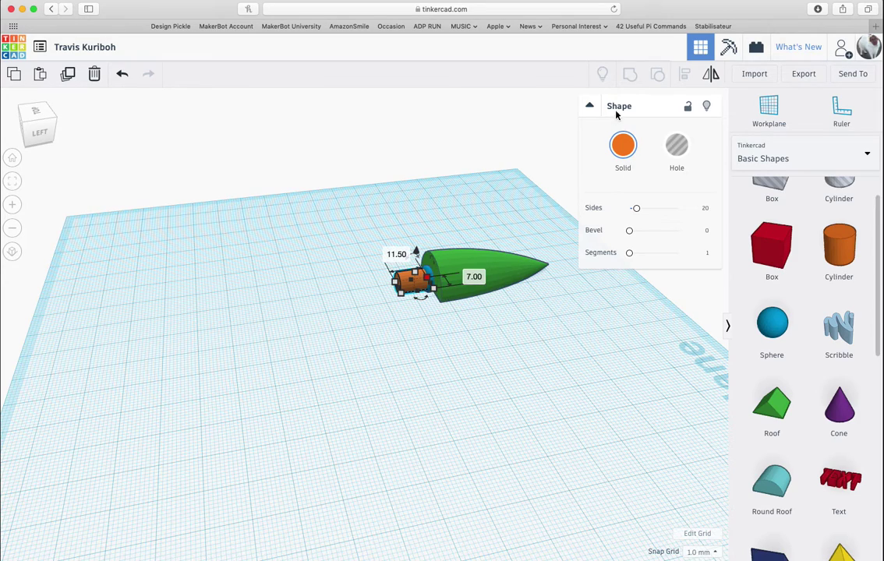
pyautogui.keyDown('shift'); pyautogui.click(432, 274); pyautogui.keyUp('shift')
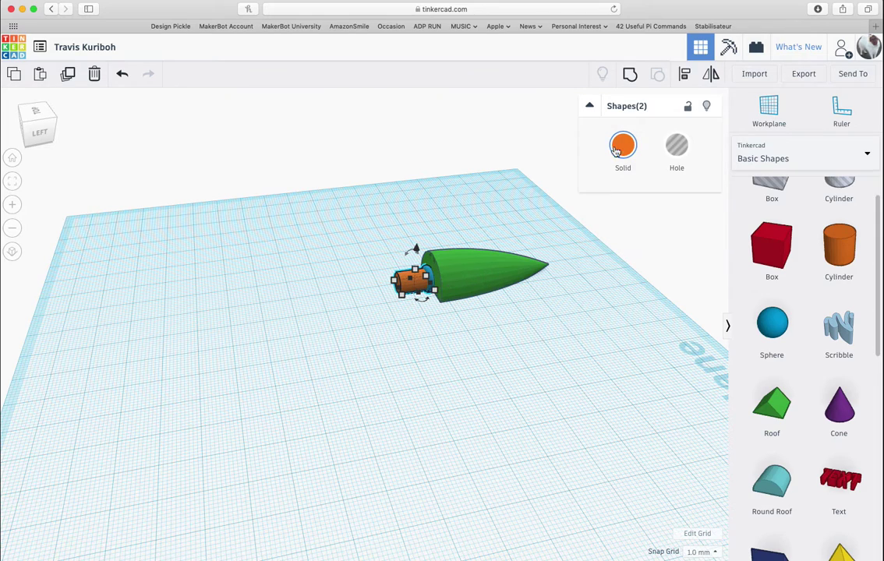
pyautogui.click(629, 74)
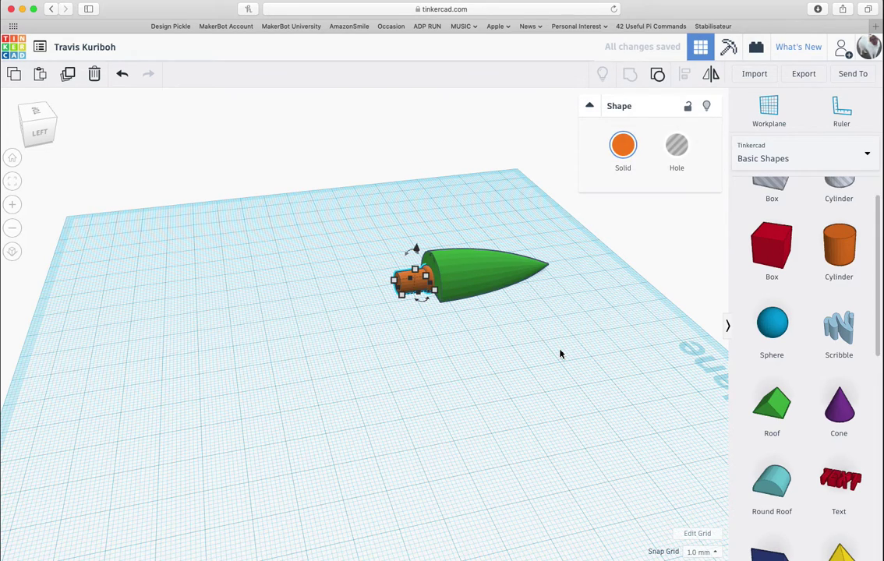
pyautogui.click(625, 146)
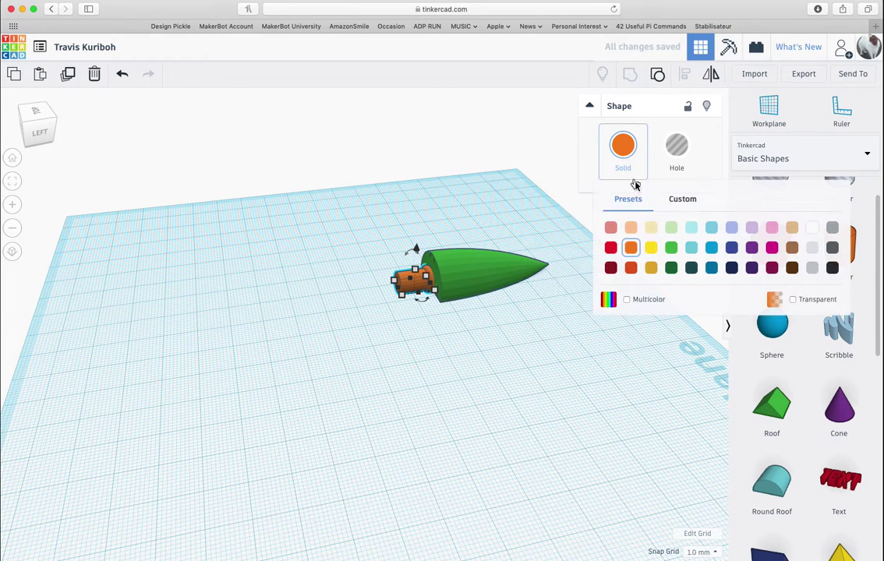
pyautogui.click(672, 247)
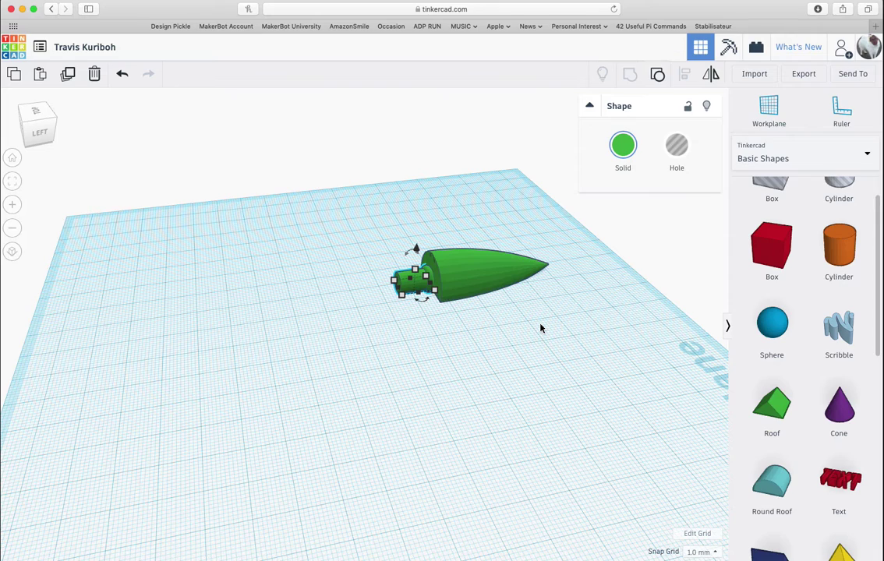
# Color the trimmed ogive yellow
pyautogui.click(473, 291)
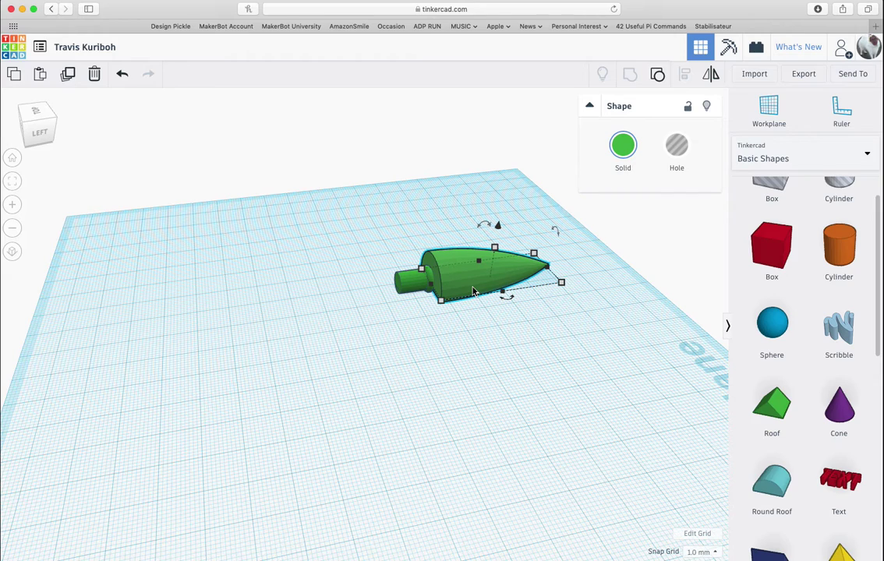
pyautogui.click(622, 144)
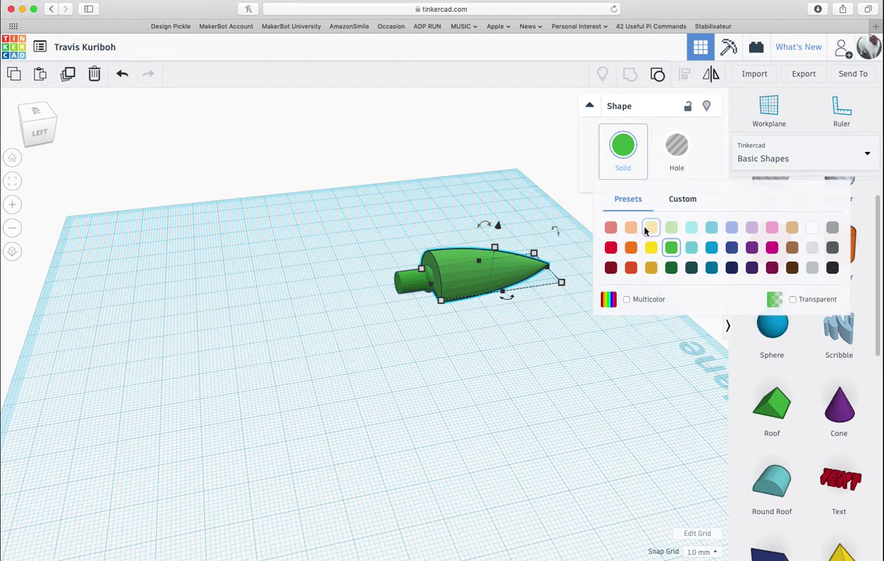
pyautogui.click(649, 249)
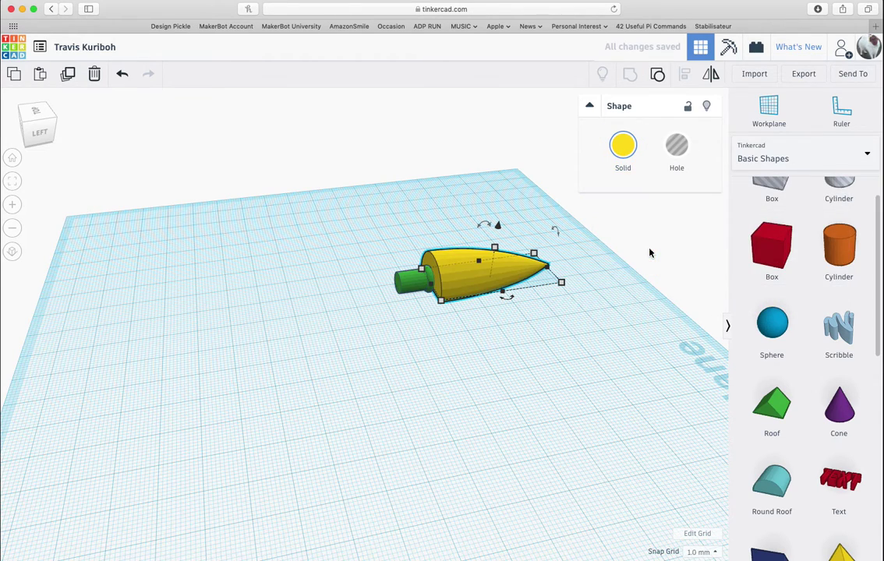
pyautogui.click(469, 310)
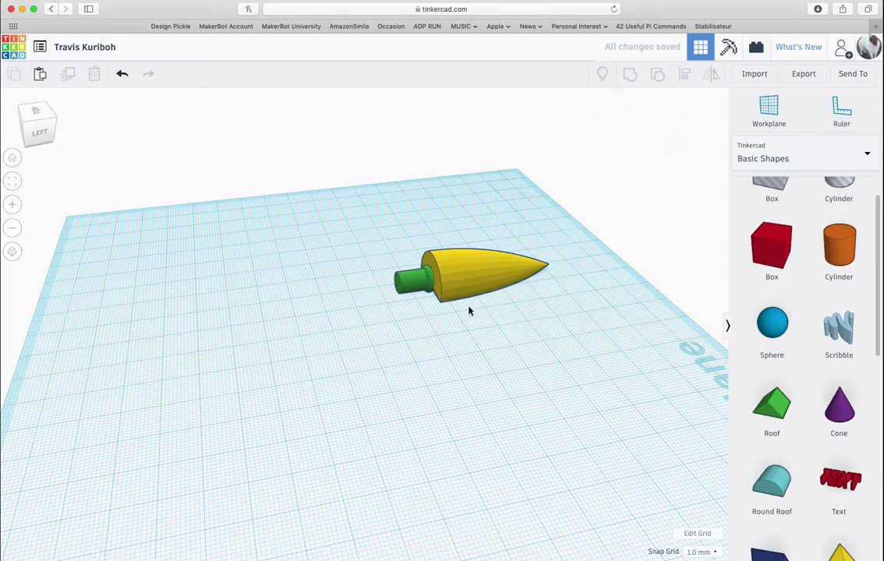
pyautogui.moveTo(454, 305); pyautogui.dragTo(491, 321, button='right')
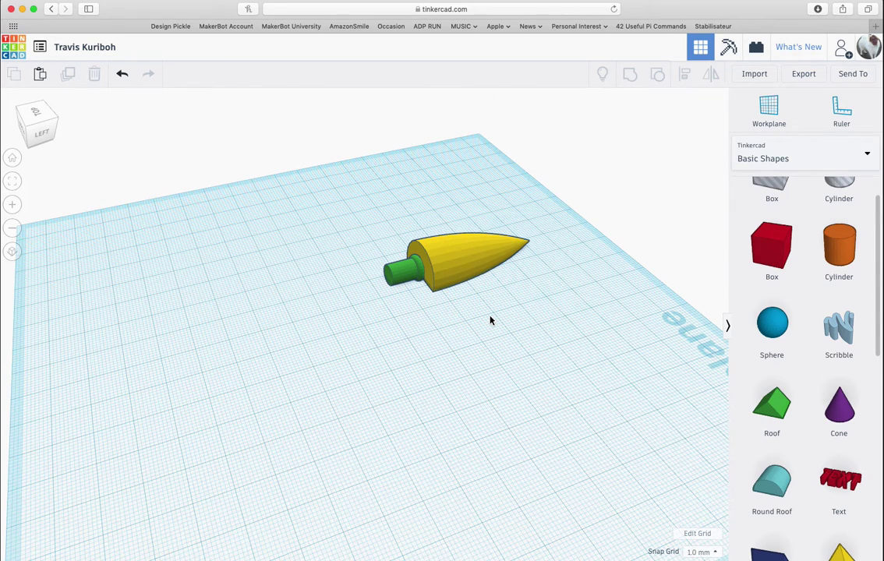
pyautogui.moveTo(505, 339); pyautogui.dragTo(472, 335, button='right')
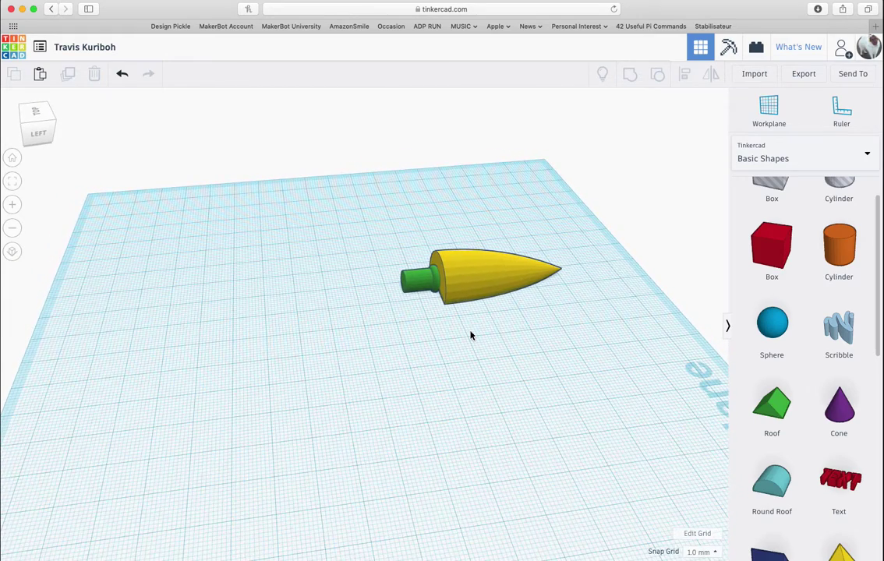
# Raise the green cylinder-and-torus group to about 2.69 mm above the workplane
pyautogui.click(418, 282)
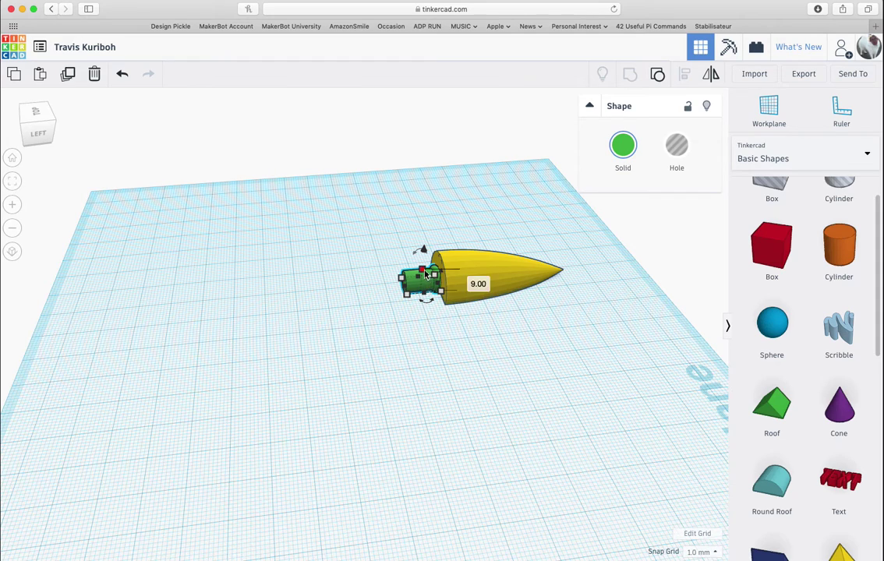
pyautogui.moveTo(425, 251); pyautogui.dragTo(425, 247)
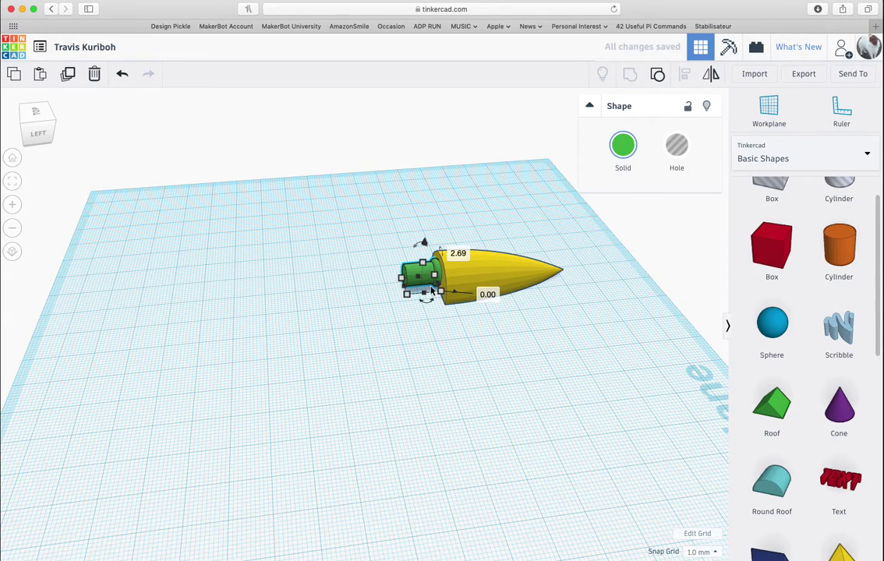
pyautogui.click(468, 335)
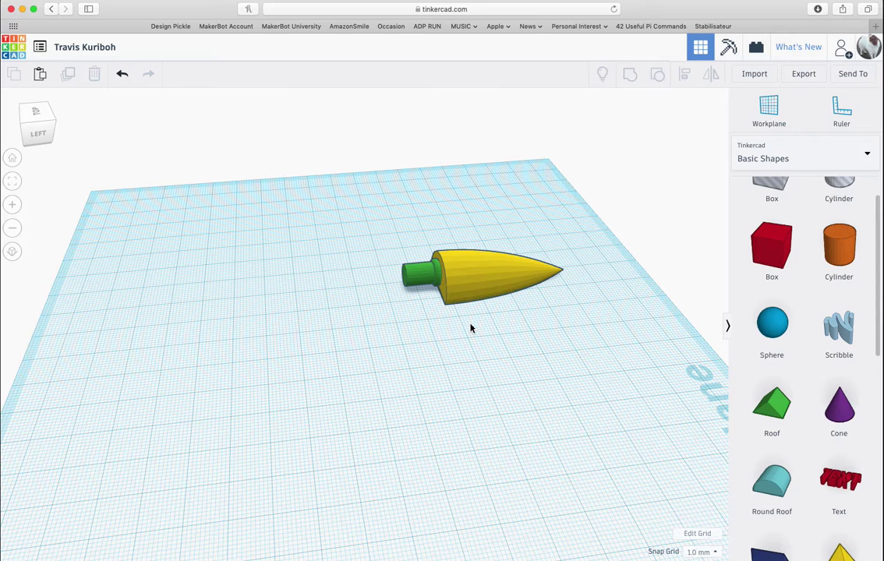
# Scale the yellow ogive down to about 17.37 mm long and reposition it against the torus end of the green group
pyautogui.click(461, 268)
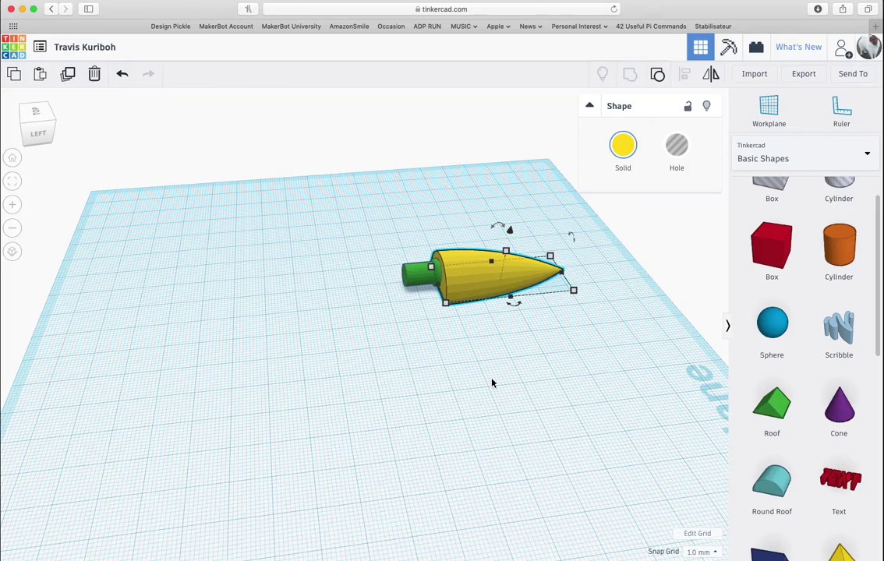
pyautogui.moveTo(494, 382); pyautogui.dragTo(483, 328, button='right')
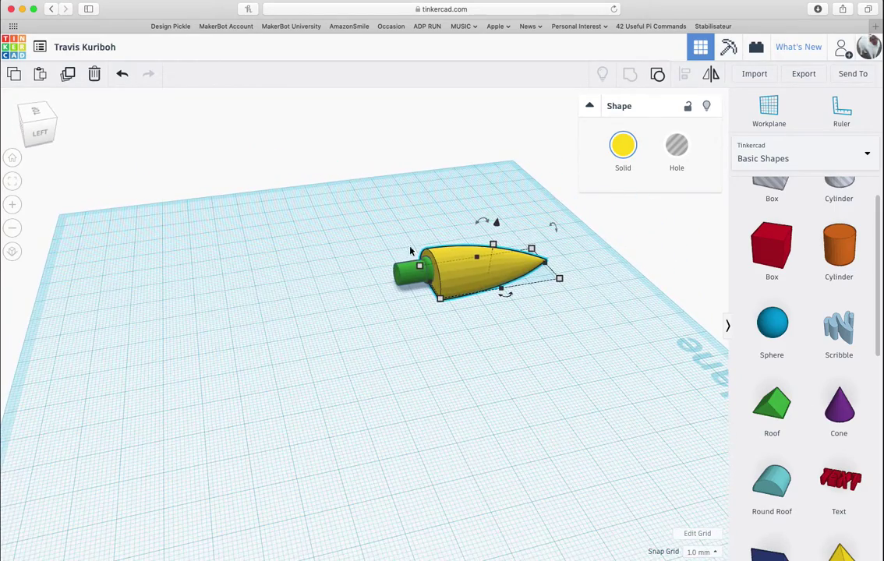
pyautogui.click(409, 271)
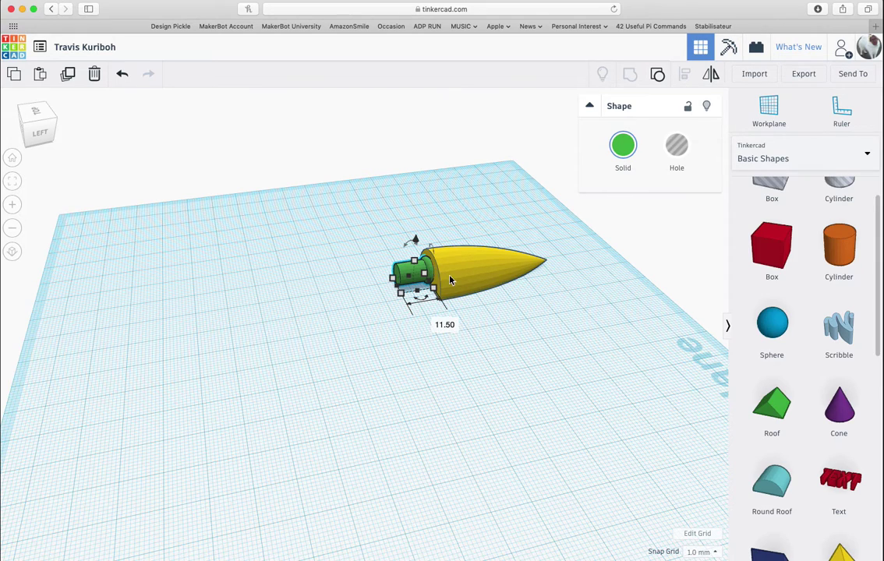
pyautogui.click(450, 281)
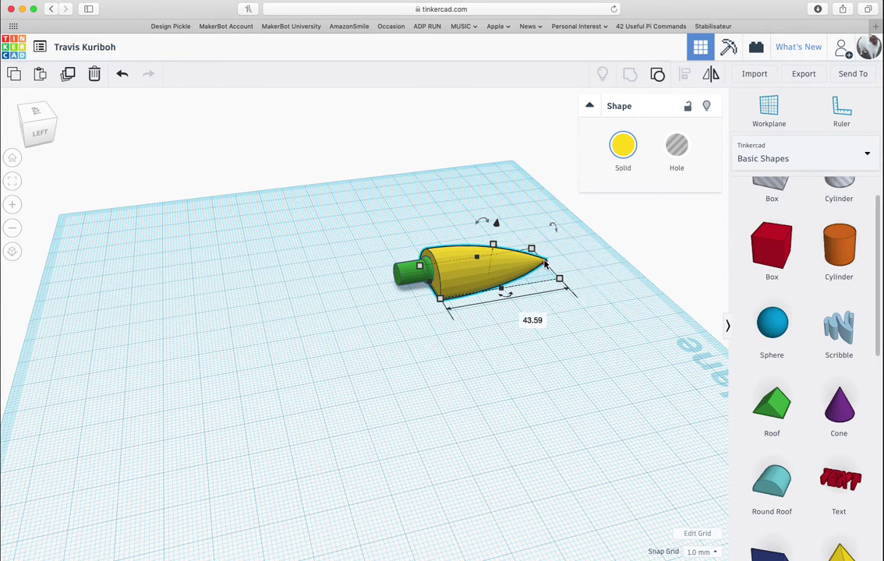
pyautogui.moveTo(576, 263); pyautogui.dragTo(524, 287, button='right')
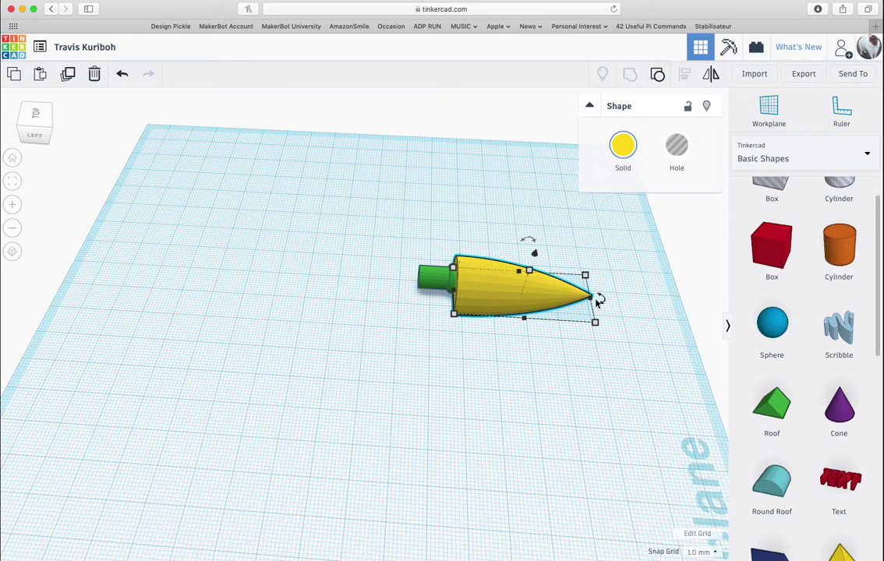
pyautogui.moveTo(590, 303)
pyautogui.moveTo(590, 303); pyautogui.dragTo(509, 297)
pyautogui.moveTo(601, 330); pyautogui.dragTo(394, 305, button='right')
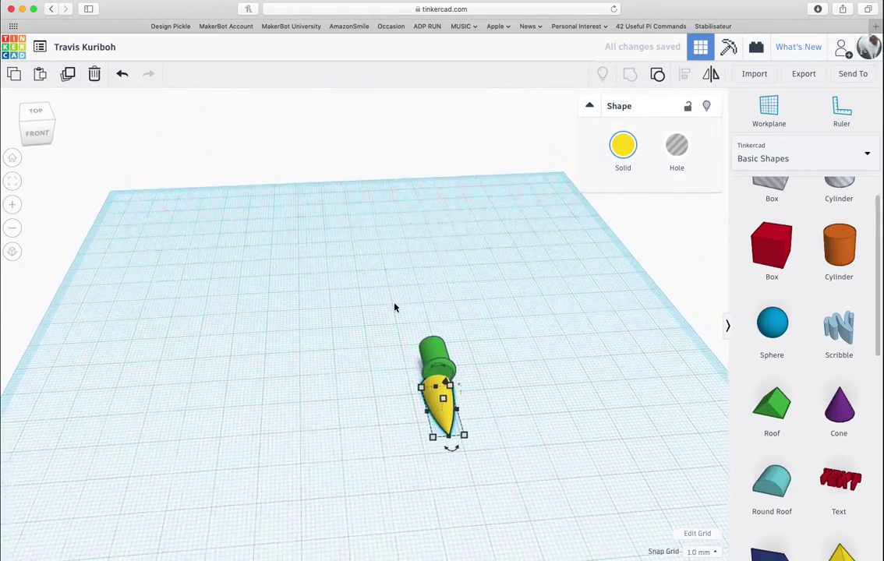
pyautogui.click(445, 377)
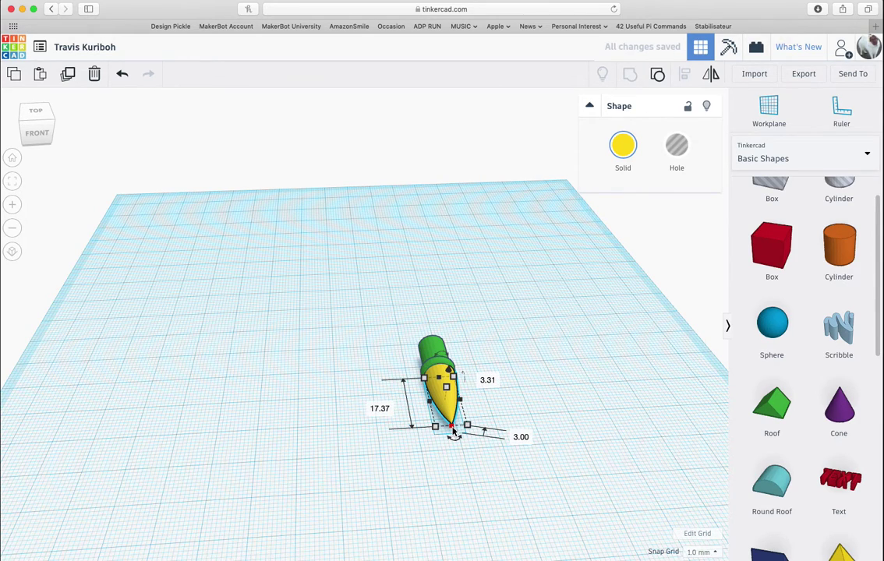
# Scale the yellow ogive down slightly from its tip
pyautogui.moveTo(453, 431); pyautogui.dragTo(451, 420)
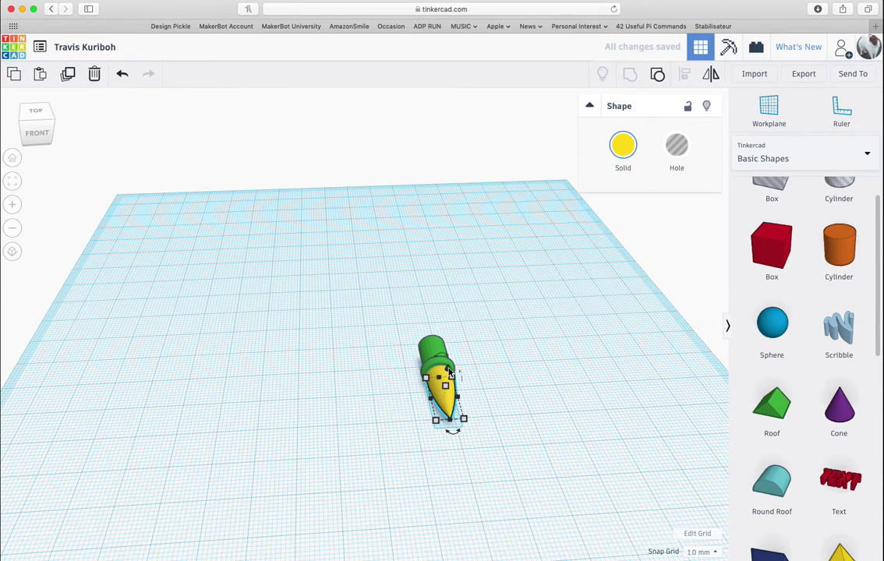
pyautogui.moveTo(505, 407); pyautogui.dragTo(465, 367, button='right')
pyautogui.moveTo(441, 337)
pyautogui.mouseDown(button='right')
pyautogui.moveTo(467, 340)
pyautogui.moveTo(501, 365)
pyautogui.moveTo(462, 417)
pyautogui.moveTo(507, 419)
pyautogui.moveTo(499, 393)
pyautogui.moveTo(515, 421)
pyautogui.moveTo(499, 381)
pyautogui.mouseUp(button='right')
pyautogui.click(462, 417)
pyautogui.click(483, 359)
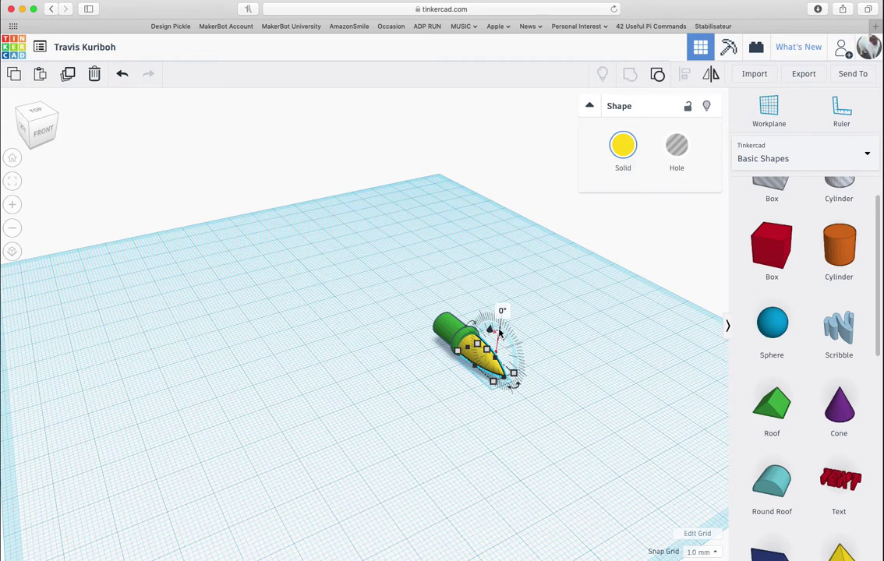
# Tilt the yellow ogive downward by 10° relative to the green cylinder-and-torus group
pyautogui.moveTo(493, 331); pyautogui.dragTo(490, 335)
pyautogui.click(434, 426)
pyautogui.moveTo(434, 426); pyautogui.dragTo(553, 395, button='right')
pyautogui.click(545, 320)
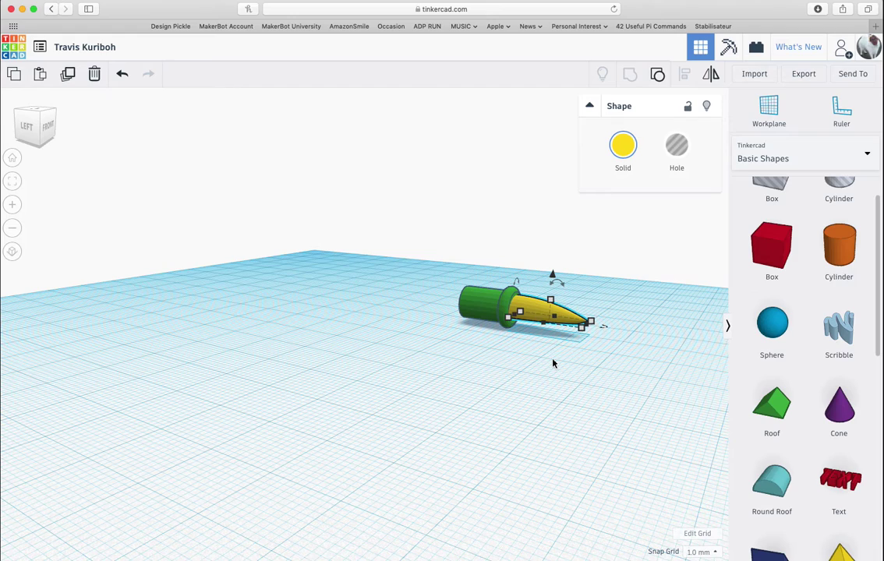
pyautogui.moveTo(561, 286)
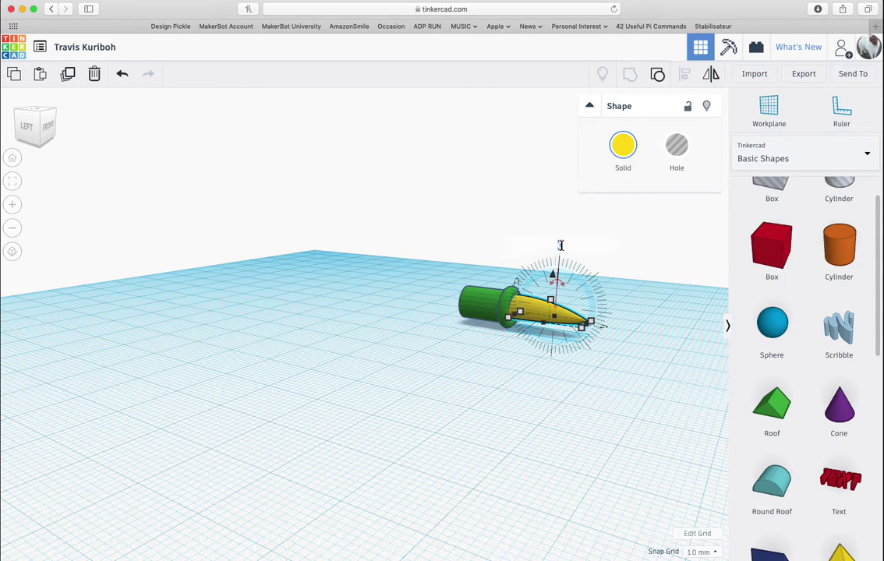
pyautogui.write('10')
pyautogui.press('Return')
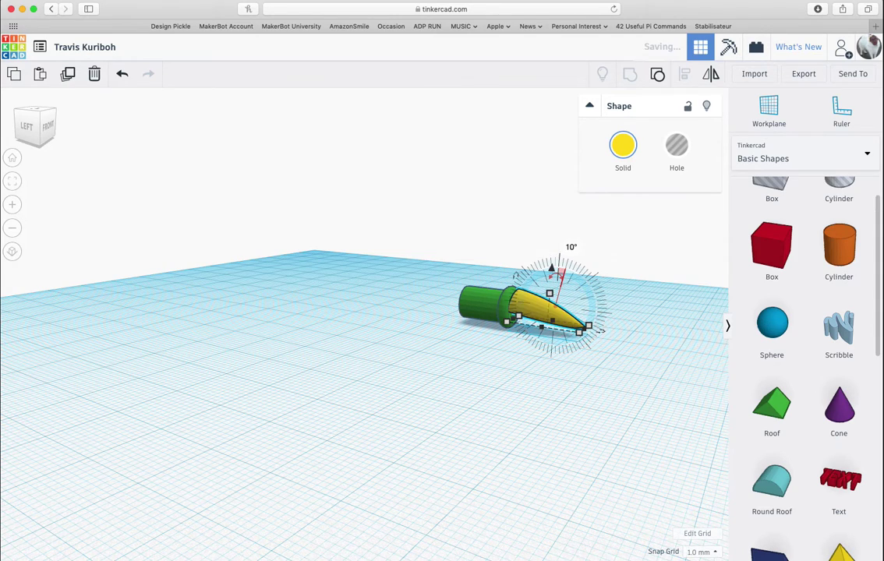
pyautogui.click(555, 276)
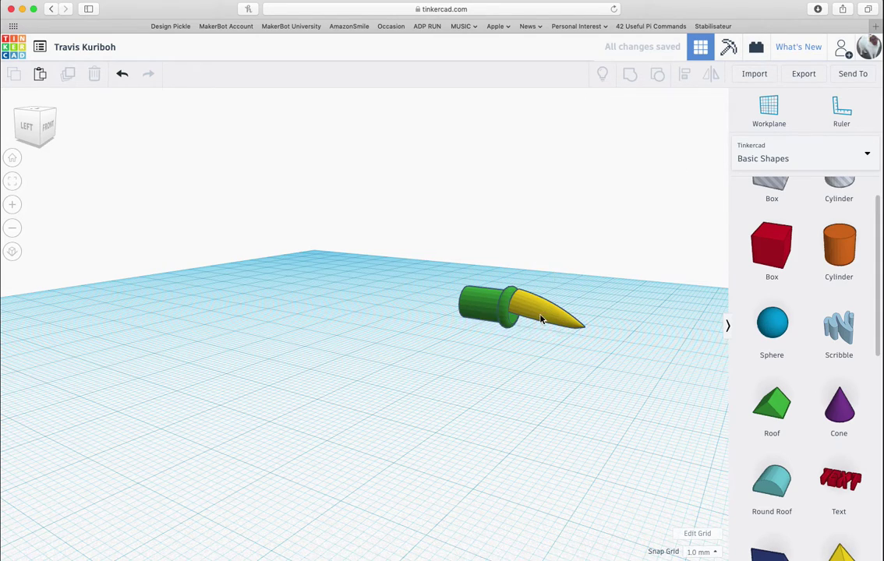
# Lower the tilted yellow ogive by about 1 mm against the torus
pyautogui.click(538, 297)
pyautogui.moveTo(553, 270); pyautogui.dragTo(554, 278)
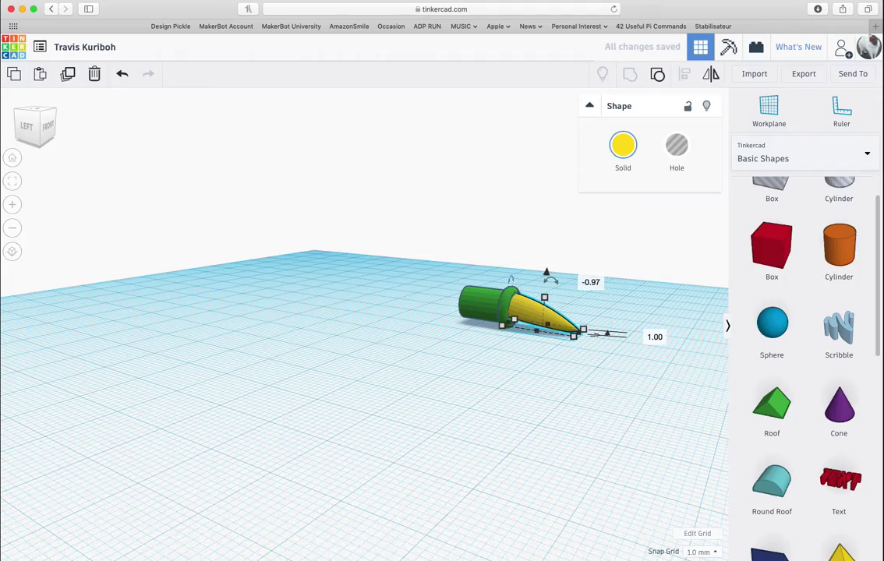
pyautogui.click(547, 384)
# Group the yellow ogive with the green cylinder-and-torus piece and enable Multicolor for the group
pyautogui.moveTo(547, 385); pyautogui.dragTo(485, 370, button='right')
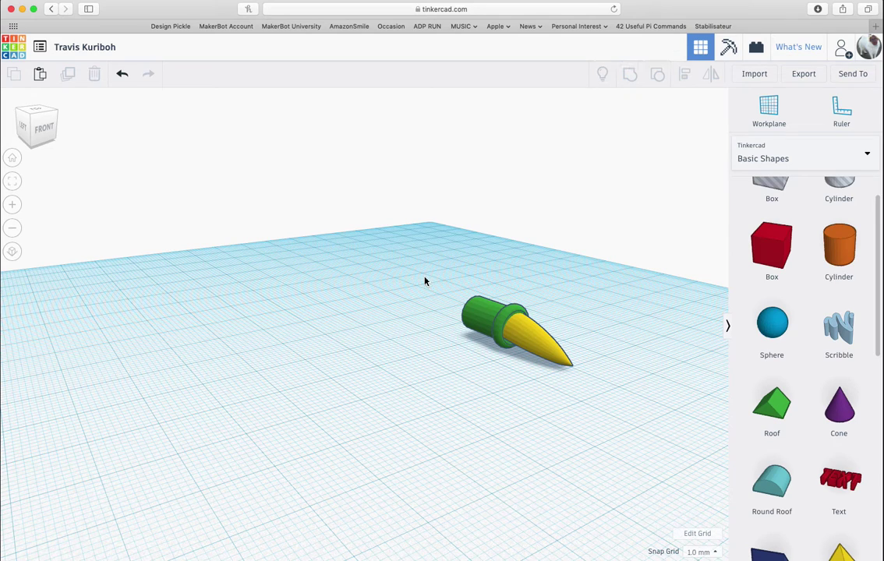
pyautogui.moveTo(400, 253); pyautogui.dragTo(647, 385)
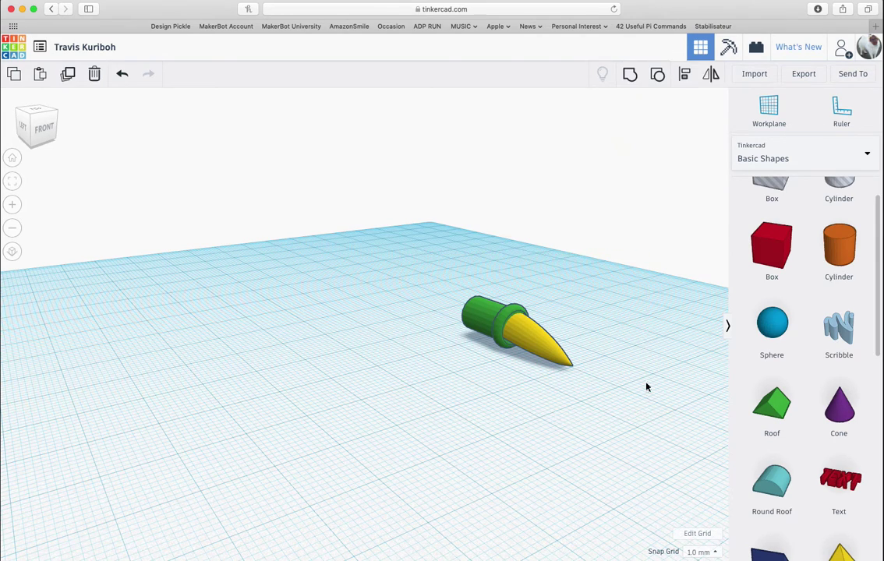
pyautogui.click(630, 73)
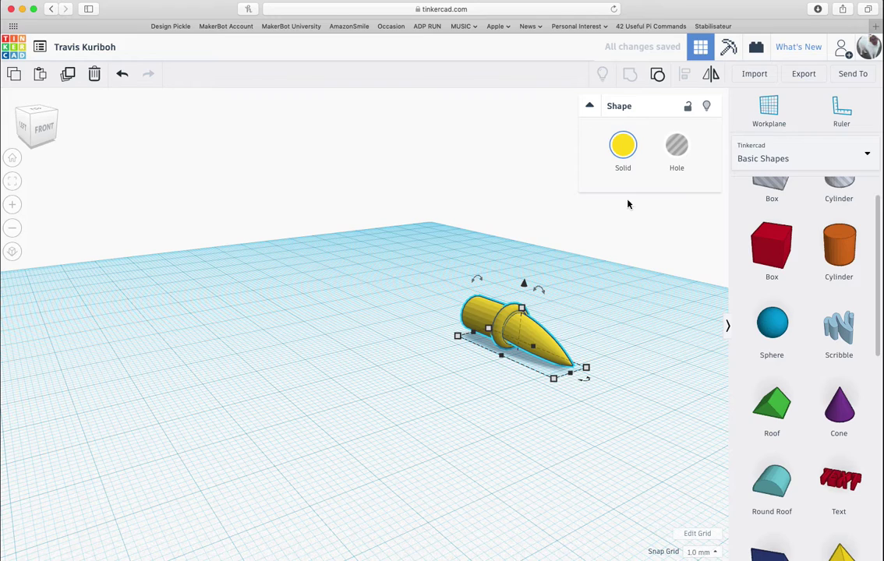
pyautogui.click(625, 155)
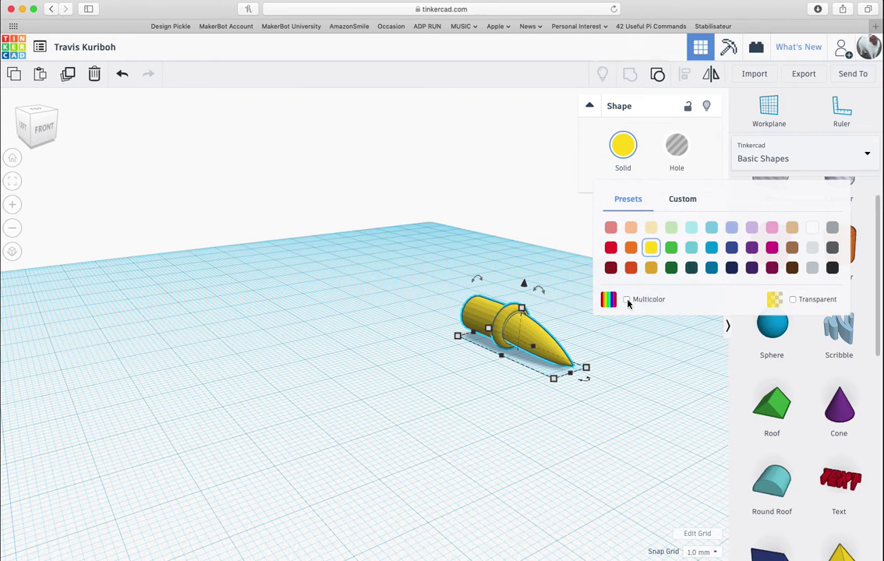
pyautogui.click(627, 299)
pyautogui.click(617, 447)
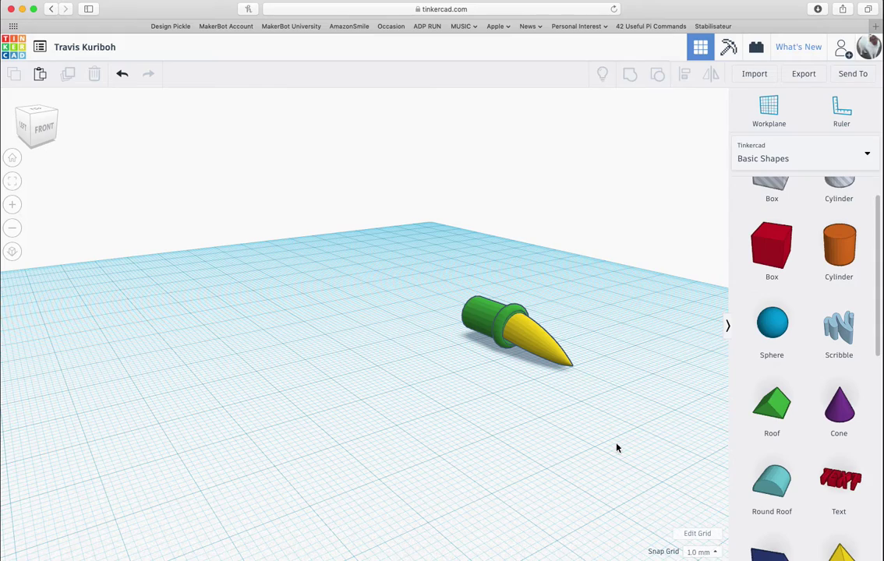
# Move the grouped claw a short distance back and to the left on the workplane
pyautogui.moveTo(616, 448); pyautogui.dragTo(499, 516, button='right')
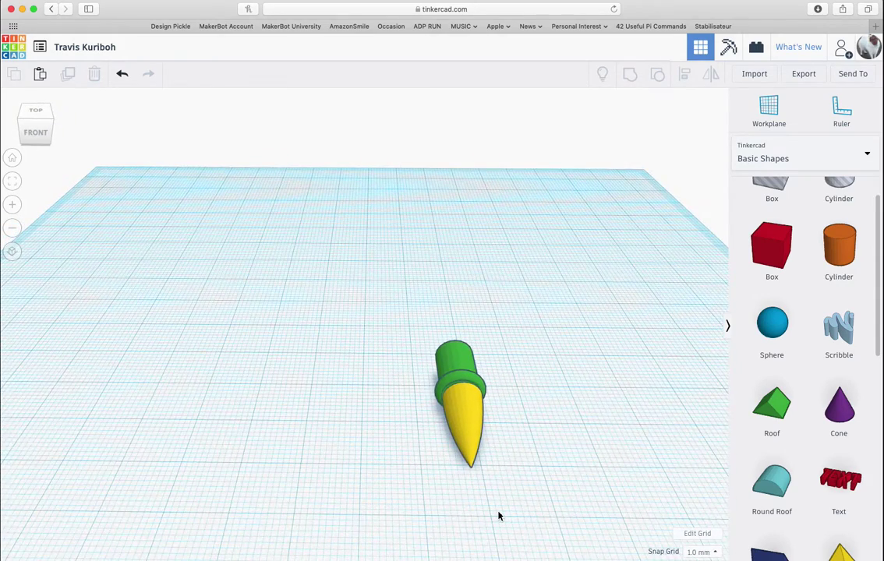
pyautogui.scroll(-3, 499, 516)
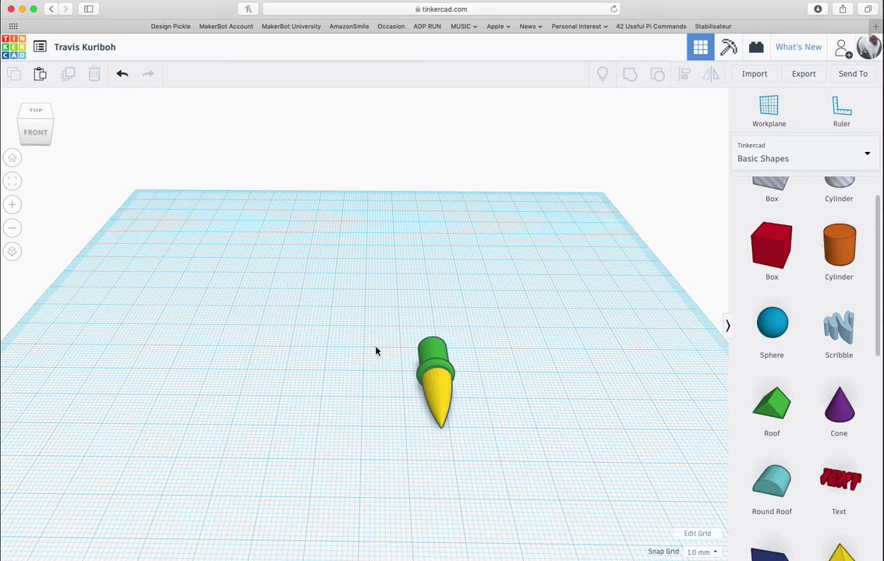
pyautogui.moveTo(375, 352); pyautogui.dragTo(493, 482)
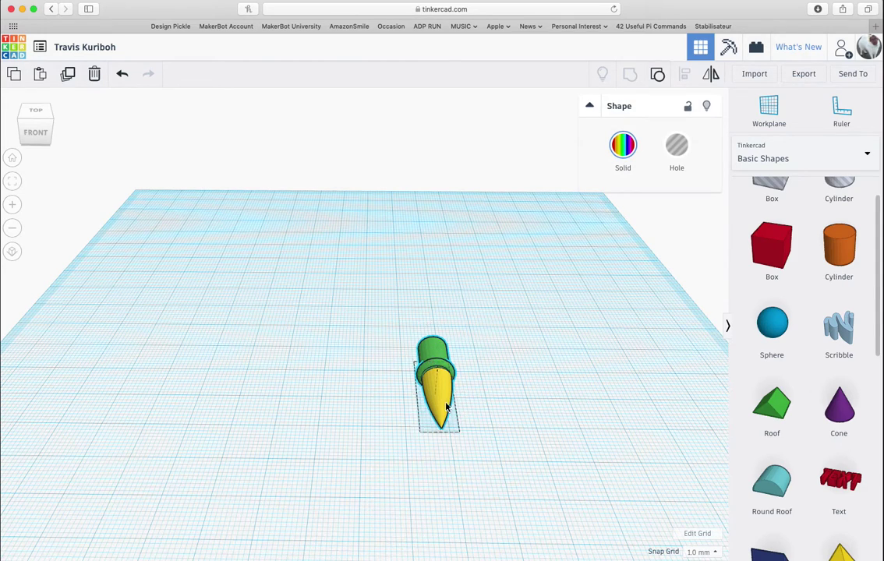
pyautogui.moveTo(447, 407); pyautogui.dragTo(409, 394)
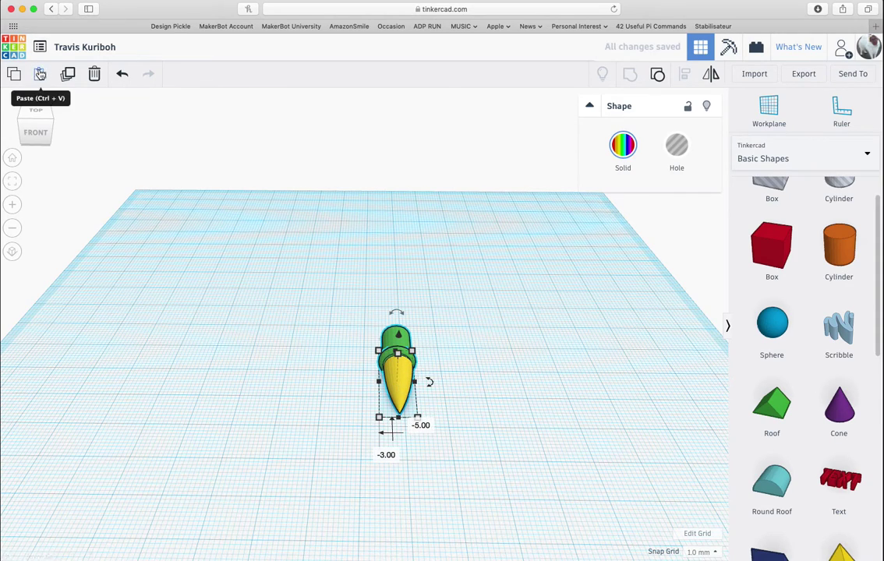
# Duplicate the claw twice to form a side-by-side row of three, each copy offset about 8 mm to the right
pyautogui.click(68, 74)
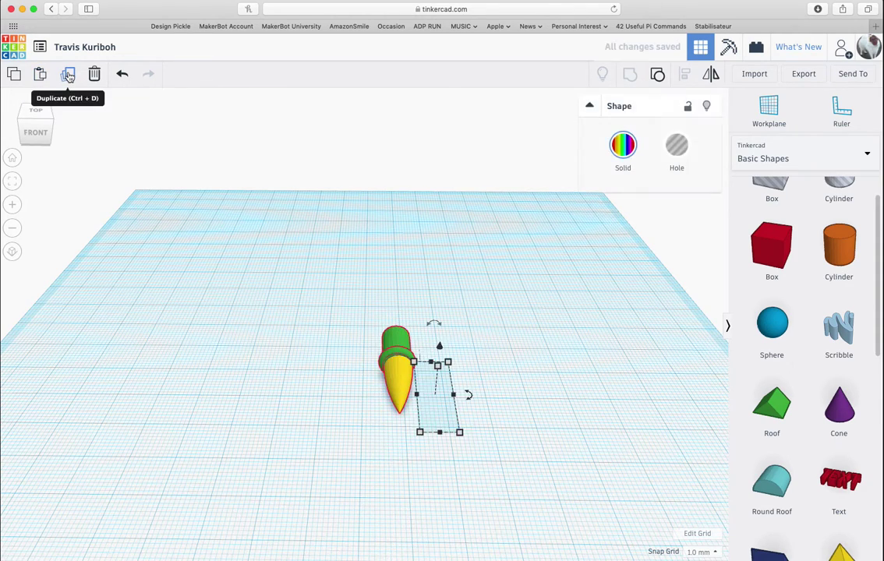
pyautogui.press('Right')
pyautogui.press('Right')
pyautogui.press('Right')
pyautogui.press('Right')
pyautogui.press('Right')
pyautogui.press('Right')
pyautogui.press('Right')
pyautogui.press('Right')
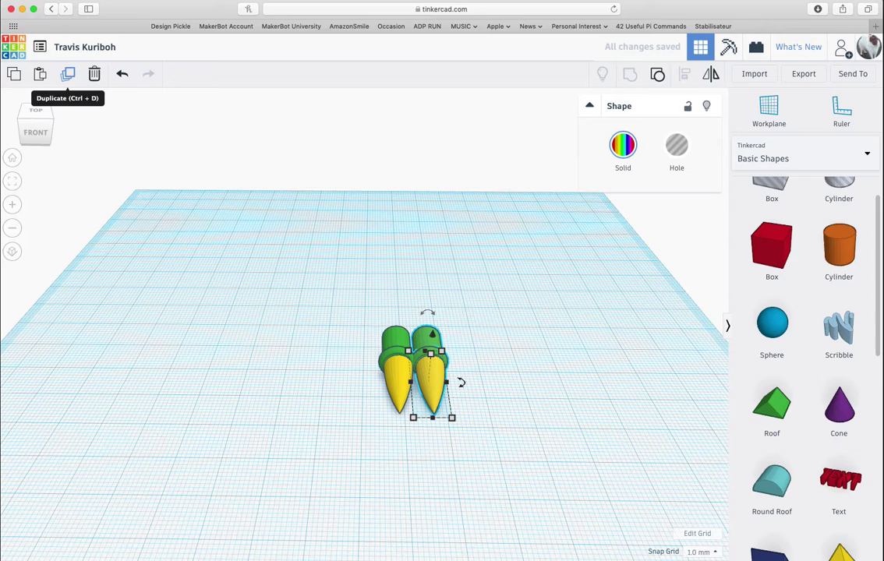
pyautogui.click(68, 74)
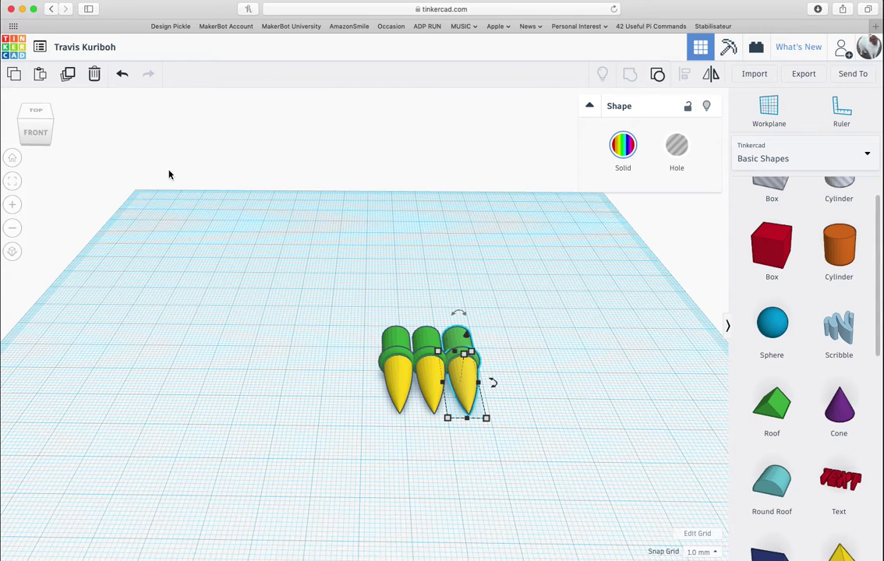
# Add a cylinder behind the three claws and color it green
pyautogui.moveTo(265, 251); pyautogui.dragTo(434, 298, button='right')
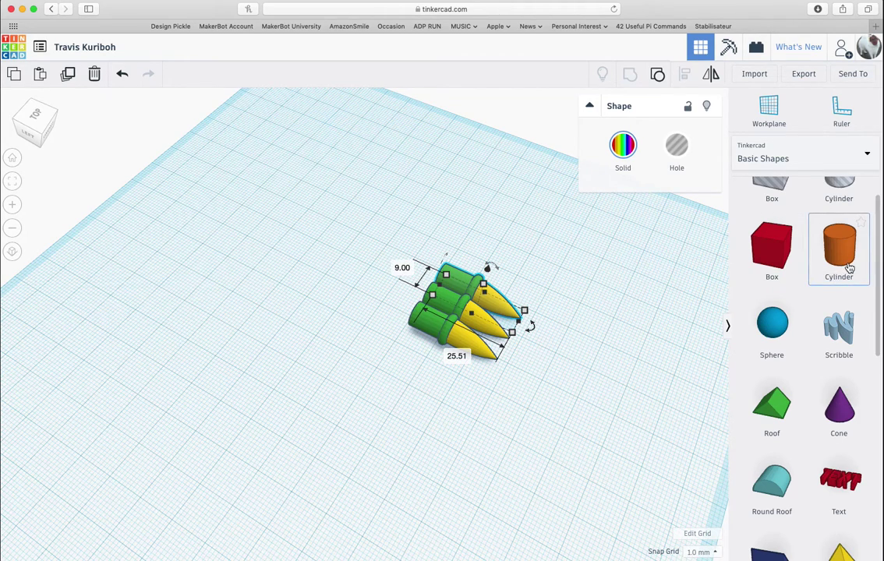
pyautogui.moveTo(851, 262); pyautogui.dragTo(375, 300)
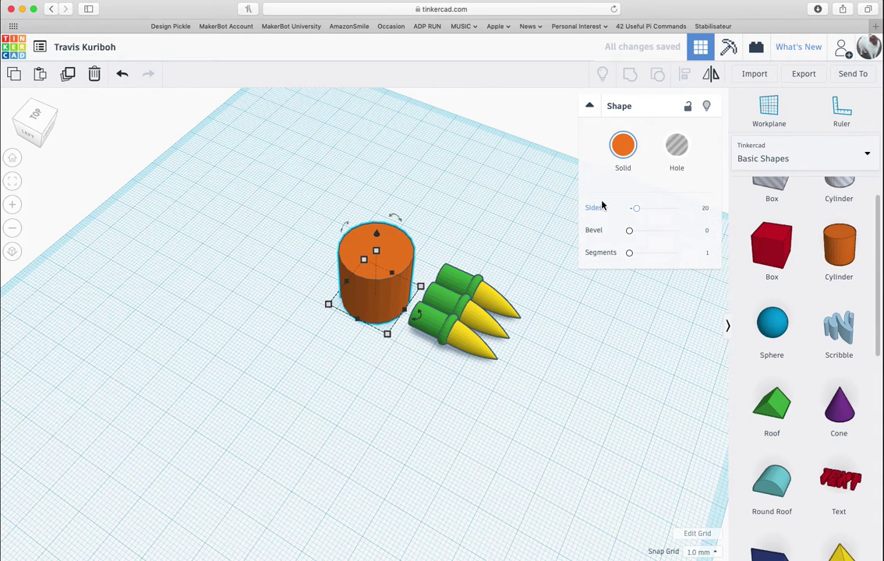
pyautogui.click(621, 160)
pyautogui.click(671, 250)
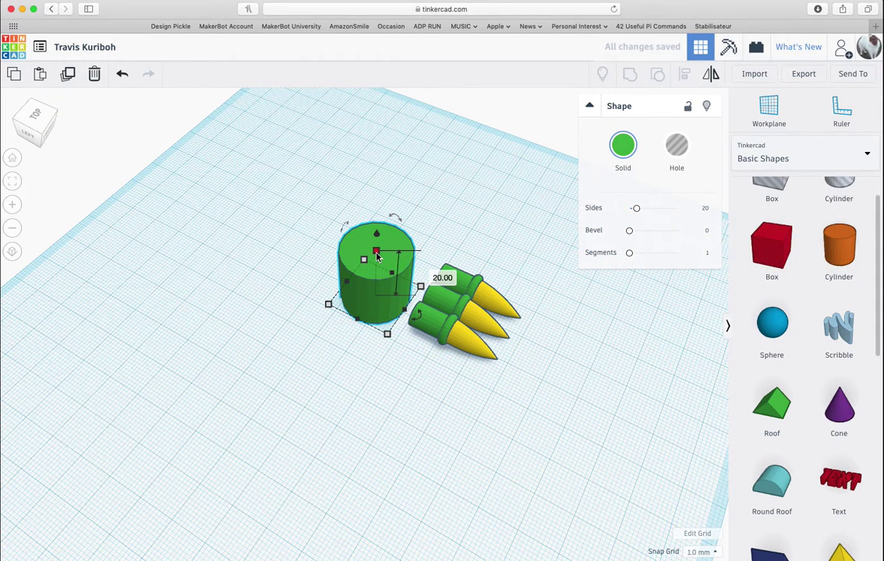
# Scale the upright green cylinder down uniformly and move it onto the back end of the first claw
pyautogui.keyDown('shift'); pyautogui.moveTo(379, 259); pyautogui.dragTo(376, 272); pyautogui.keyUp('shift')
pyautogui.moveTo(374, 308); pyautogui.dragTo(406, 322)
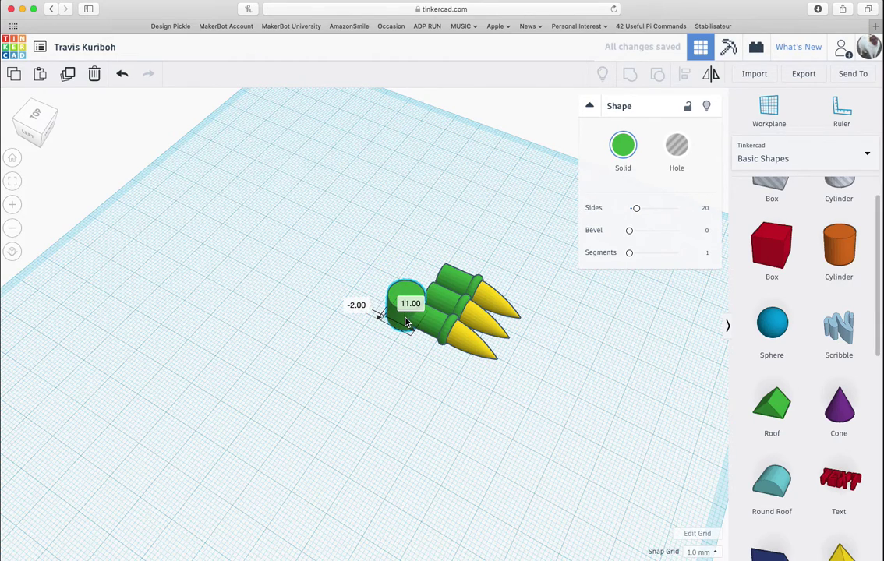
pyautogui.click(411, 346)
pyautogui.click(403, 315)
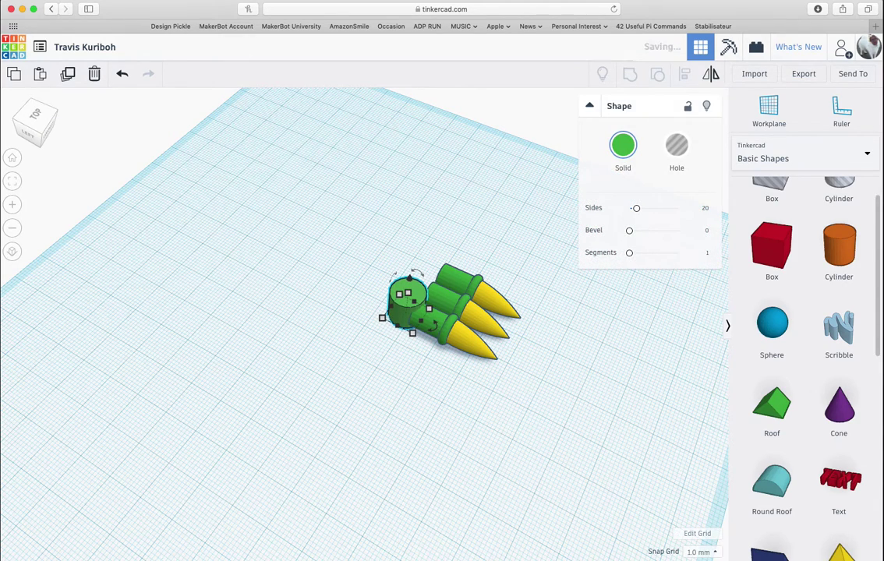
# Nudge the upright cylinder into line with the first claw and make it taller
pyautogui.click(380, 360)
pyautogui.moveTo(417, 360); pyautogui.dragTo(431, 332, button='right')
pyautogui.moveTo(406, 347); pyautogui.dragTo(402, 348)
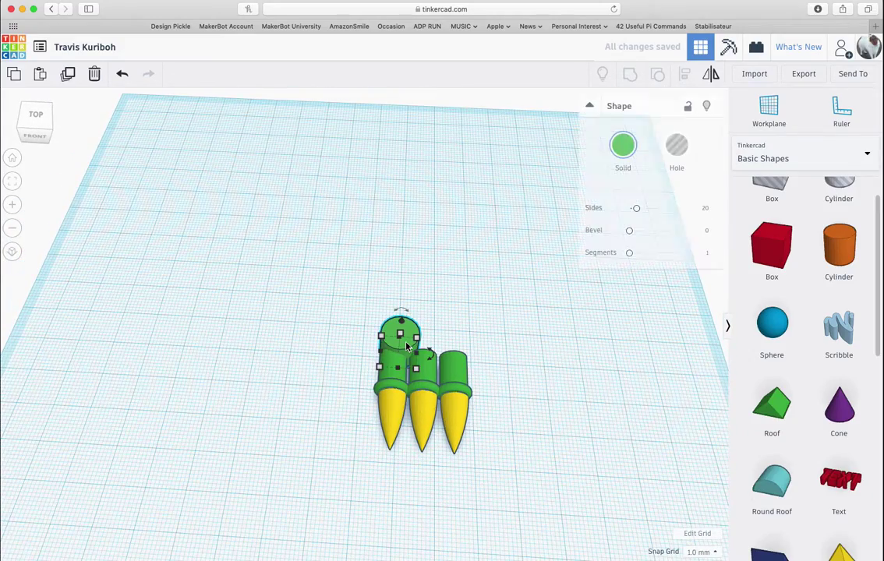
pyautogui.click(343, 375)
pyautogui.moveTo(343, 375); pyautogui.dragTo(373, 364, button='right')
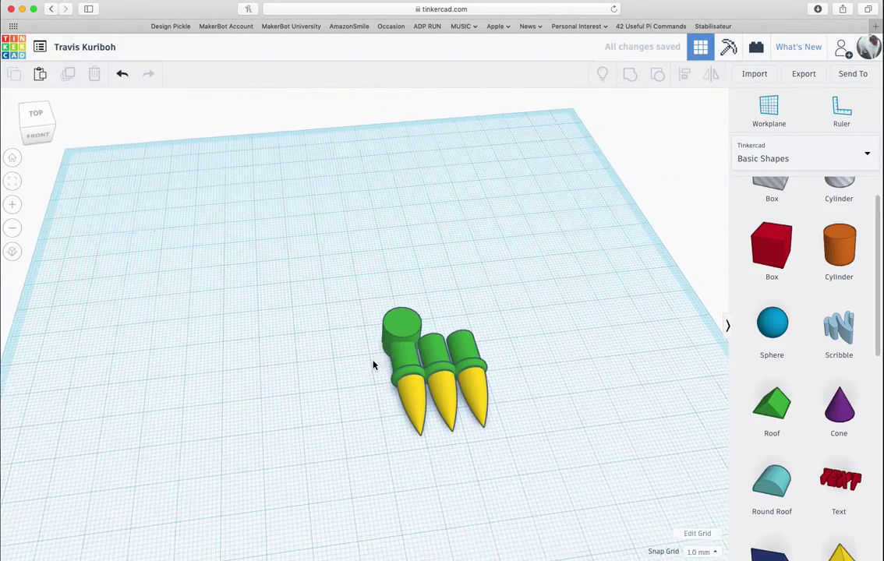
pyautogui.click(400, 319)
pyautogui.moveTo(403, 320); pyautogui.dragTo(403, 307)
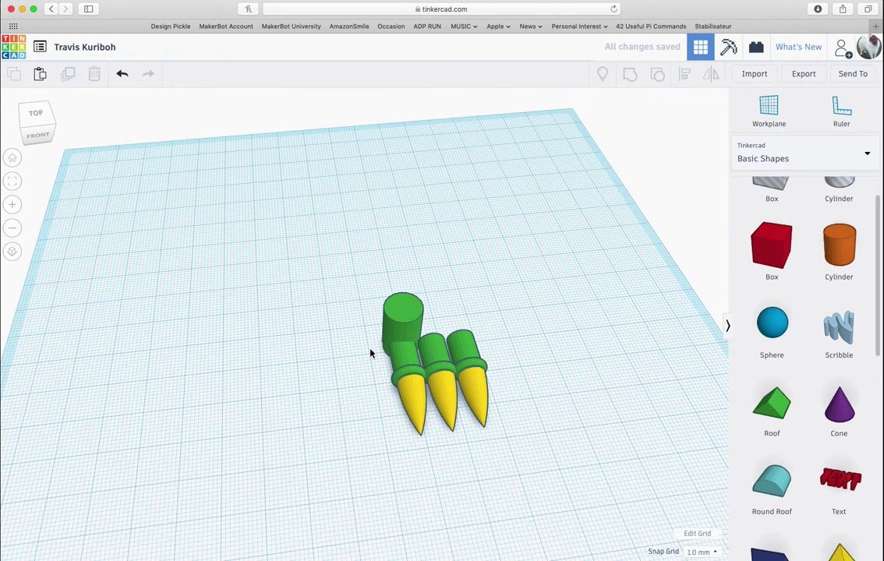
# Duplicate the upright green cylinder onto the back ends of the second and third claws
pyautogui.click(400, 330)
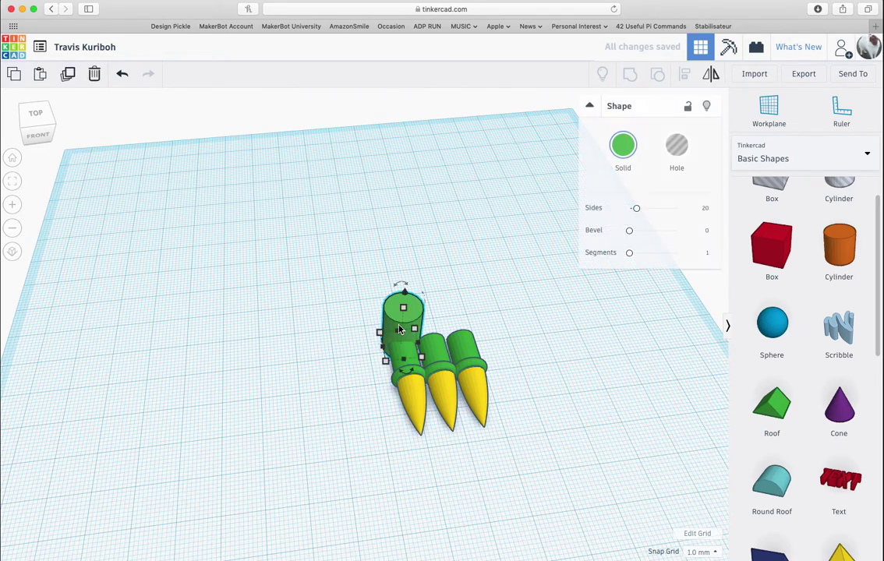
pyautogui.moveTo(400, 329); pyautogui.dragTo(458, 325)
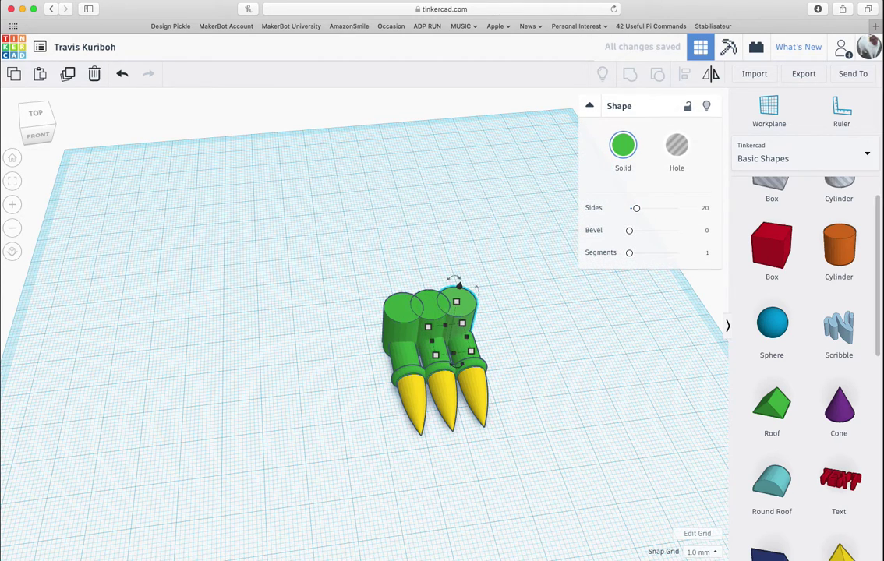
pyautogui.click(370, 343)
# Group the three claws and three upright cylinders into one multicolor foot
pyautogui.moveTo(370, 344); pyautogui.dragTo(320, 349, button='right')
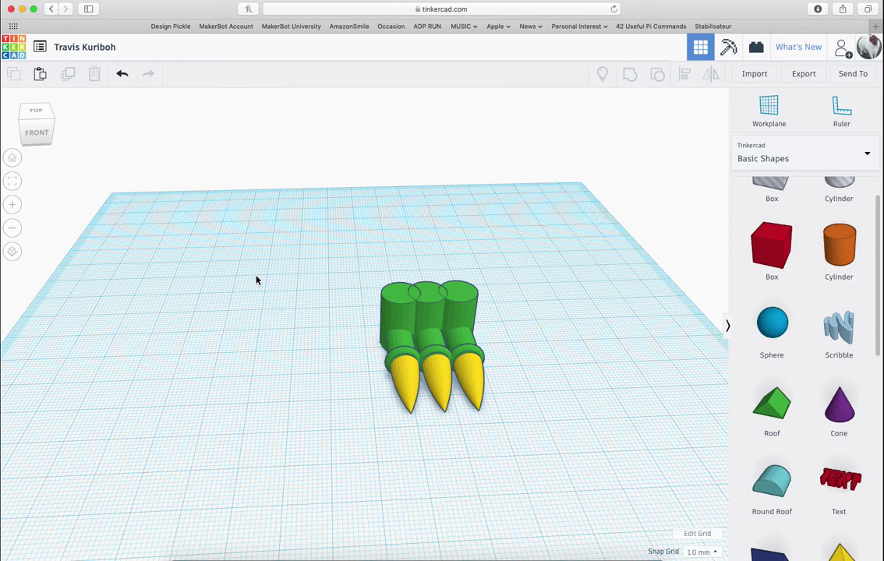
pyautogui.moveTo(253, 251); pyautogui.dragTo(557, 419)
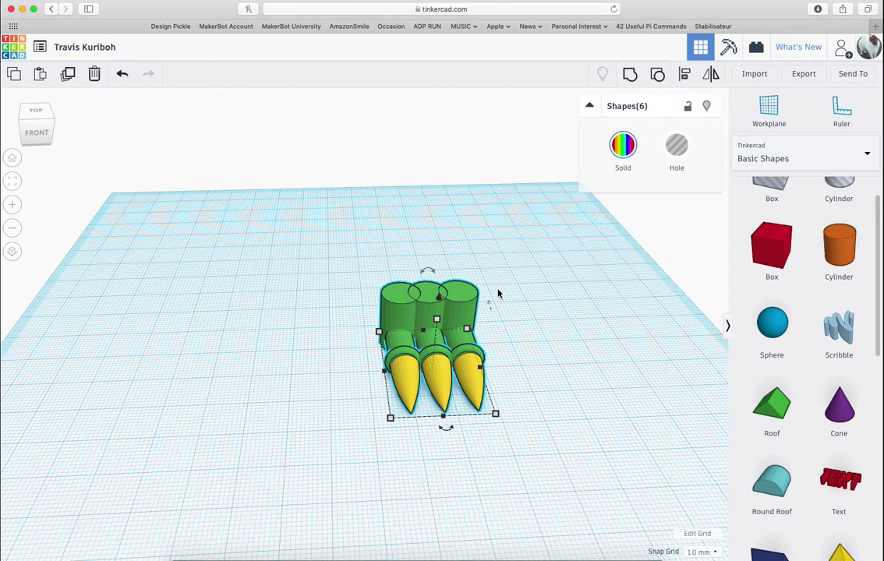
pyautogui.click(631, 75)
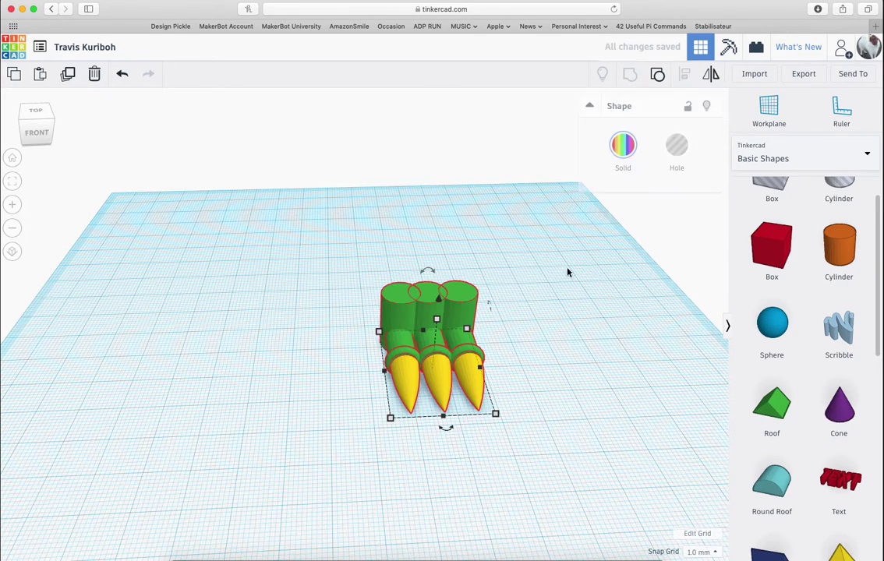
# Duplicate the three-clawed foot and space the two feet apart side by side on the workplane
pyautogui.scroll(-2, 523, 390)
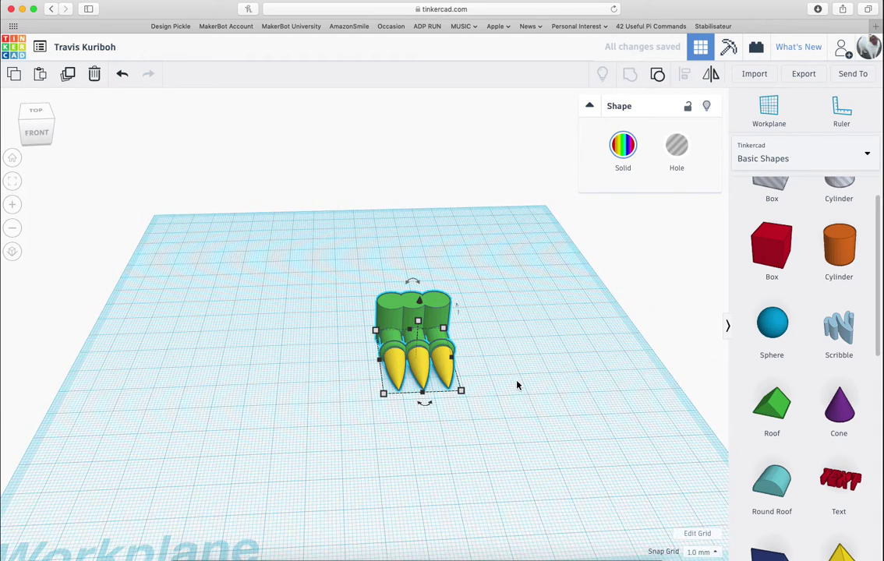
pyautogui.hotkey('ctrl', 'd')
pyautogui.hotkey('shift', 'Right')
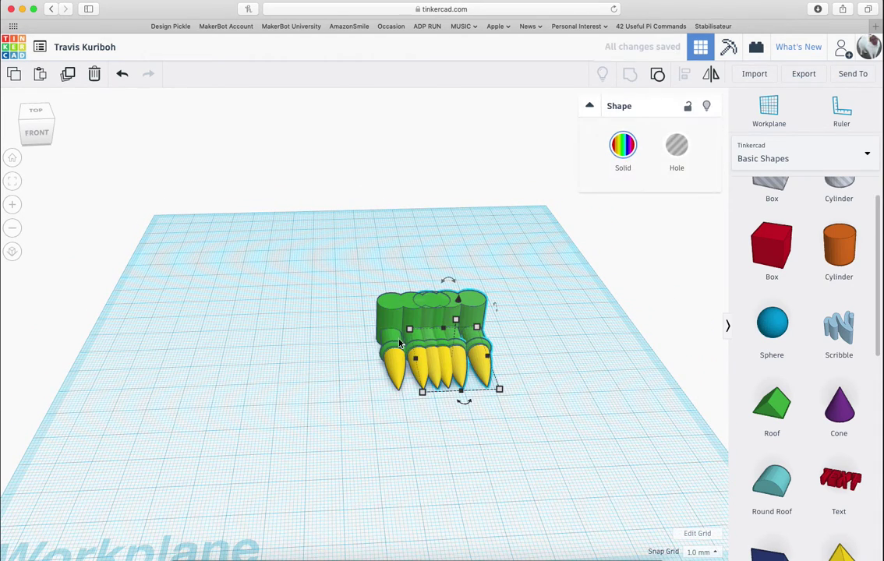
pyautogui.moveTo(403, 360); pyautogui.dragTo(330, 347)
pyautogui.click(236, 335)
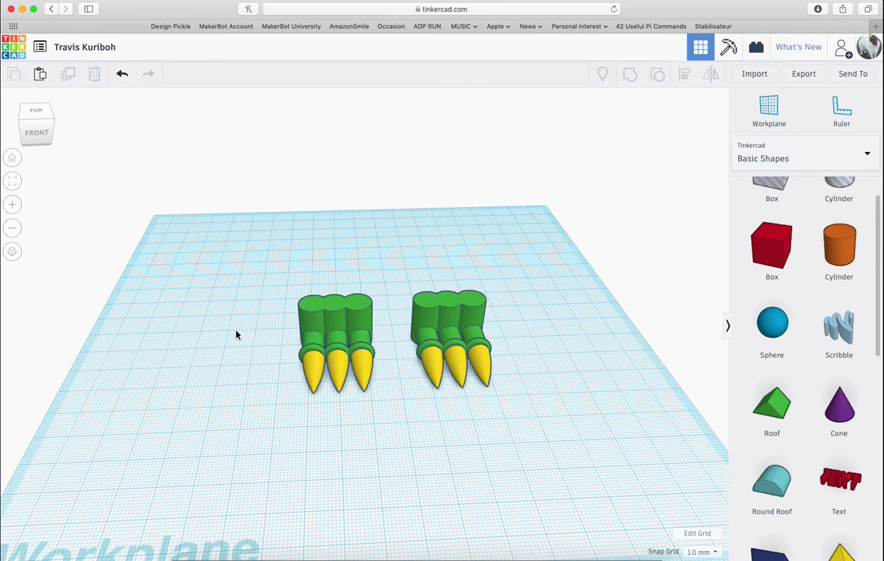
# Check the two feet for alignment with each other using the Align tool
pyautogui.moveTo(200, 280); pyautogui.dragTo(622, 471)
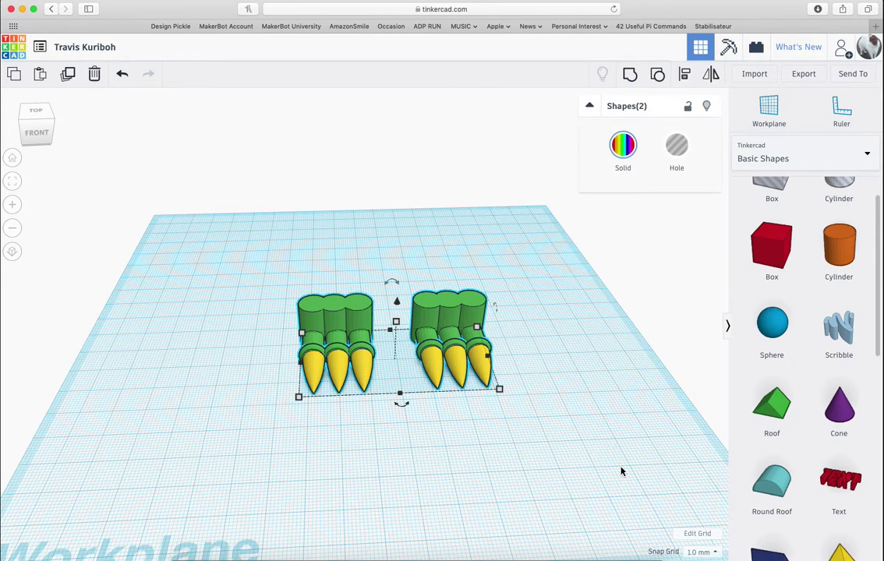
pyautogui.click(685, 75)
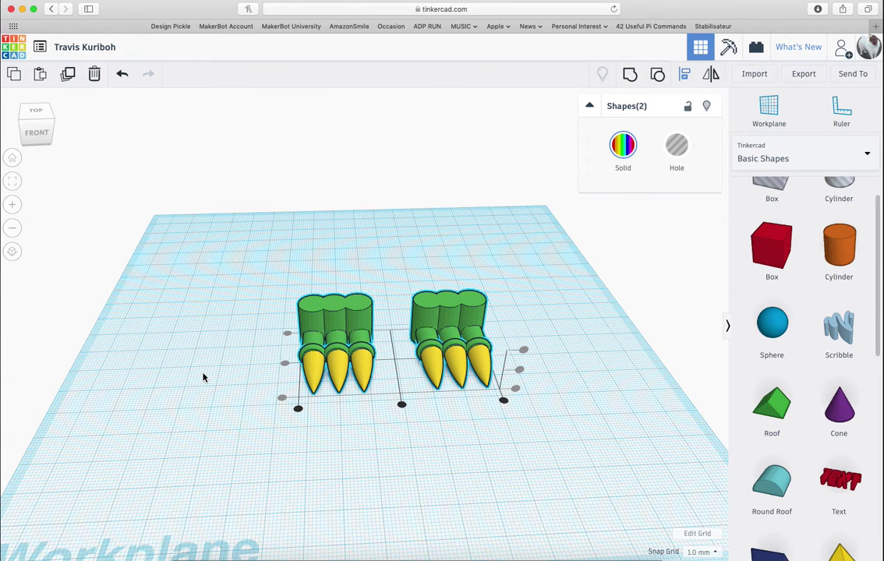
pyautogui.click(203, 377)
# Try to rotate the left foot, and undo the rotation
pyautogui.click(329, 353)
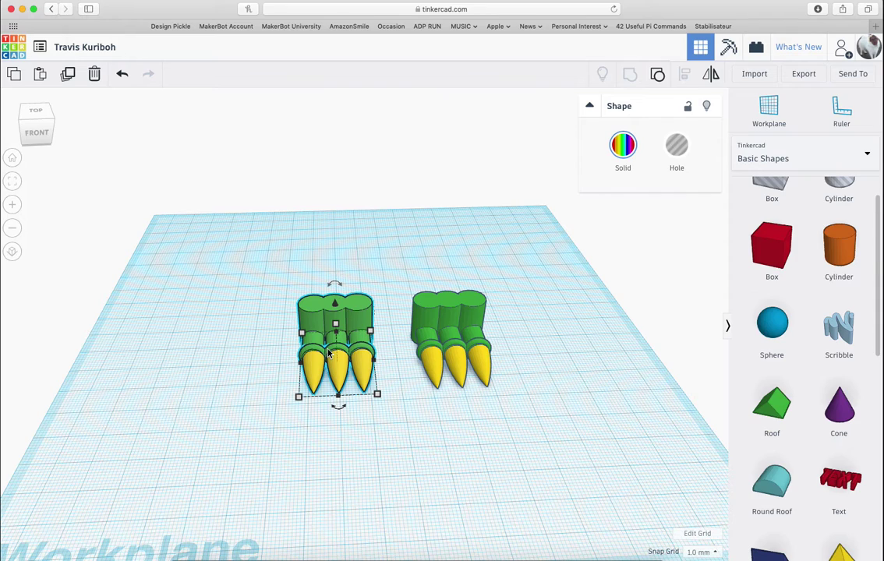
pyautogui.moveTo(339, 405)
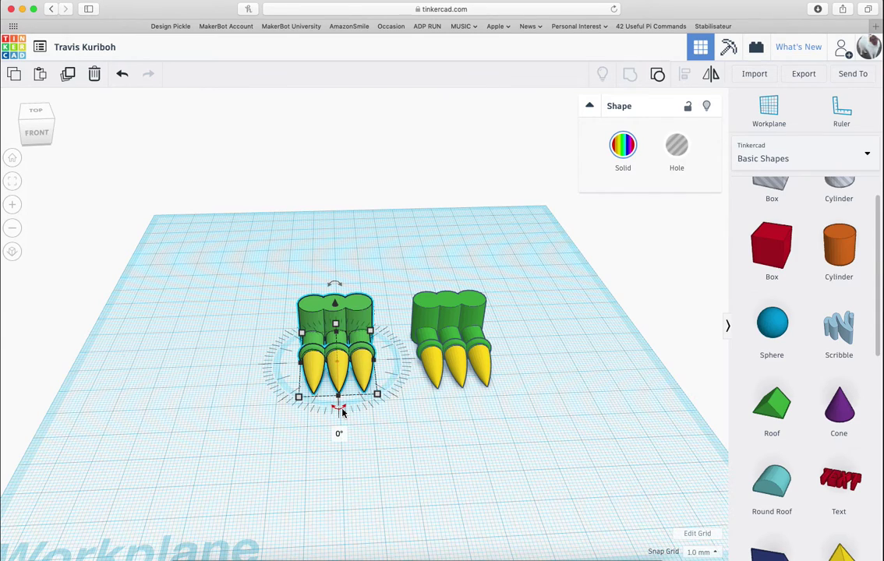
pyautogui.moveTo(341, 413); pyautogui.dragTo(338, 422)
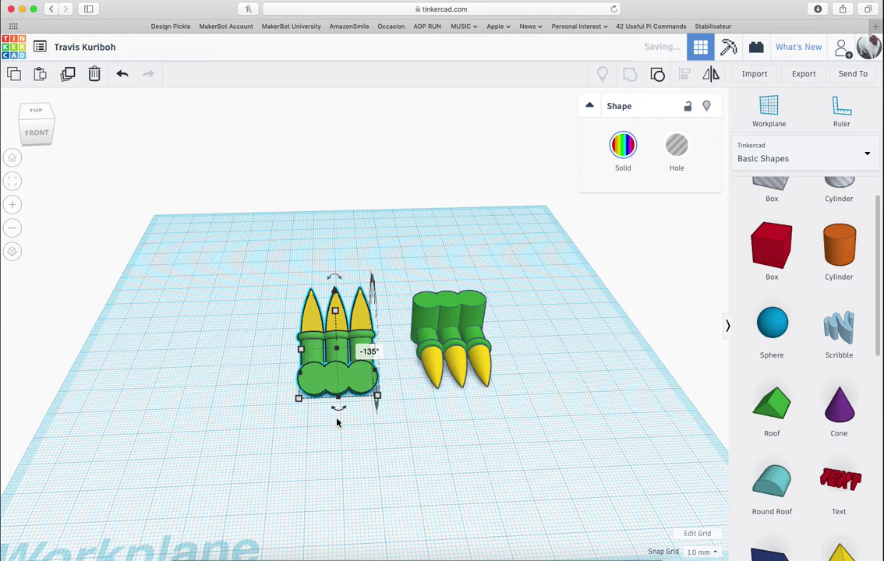
pyautogui.press('super+z')
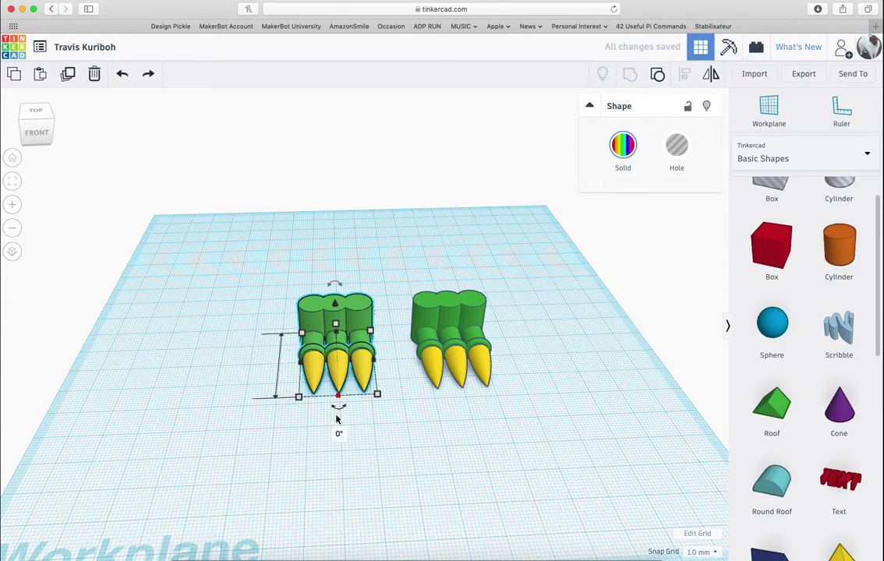
# Rotate both feet outward about their vertical axes so the claws splay apart, turning the right foot about 17°
pyautogui.moveTo(339, 410)
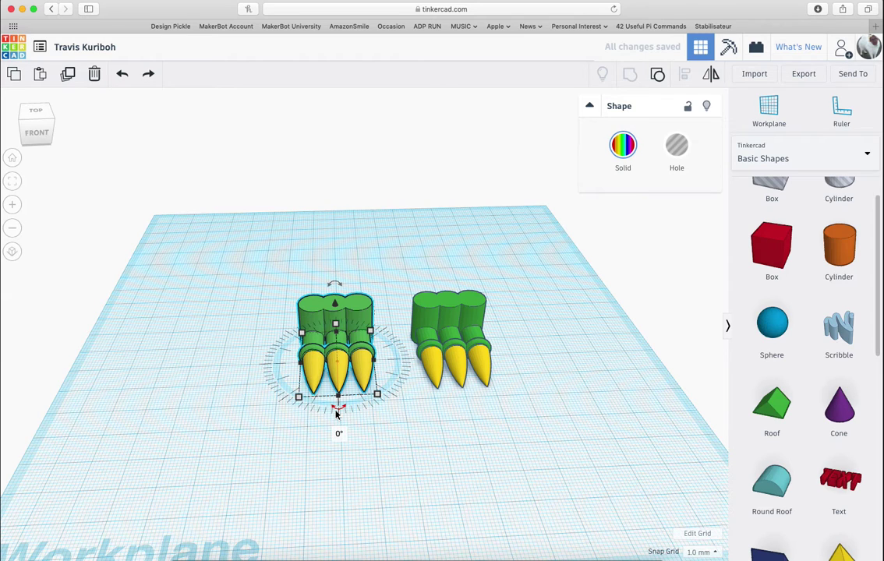
pyautogui.moveTo(337, 413)
pyautogui.mouseDown(button='right')
pyautogui.moveTo(327, 466)
pyautogui.moveTo(339, 456)
pyautogui.moveTo(345, 415)
pyautogui.mouseUp(button='right')
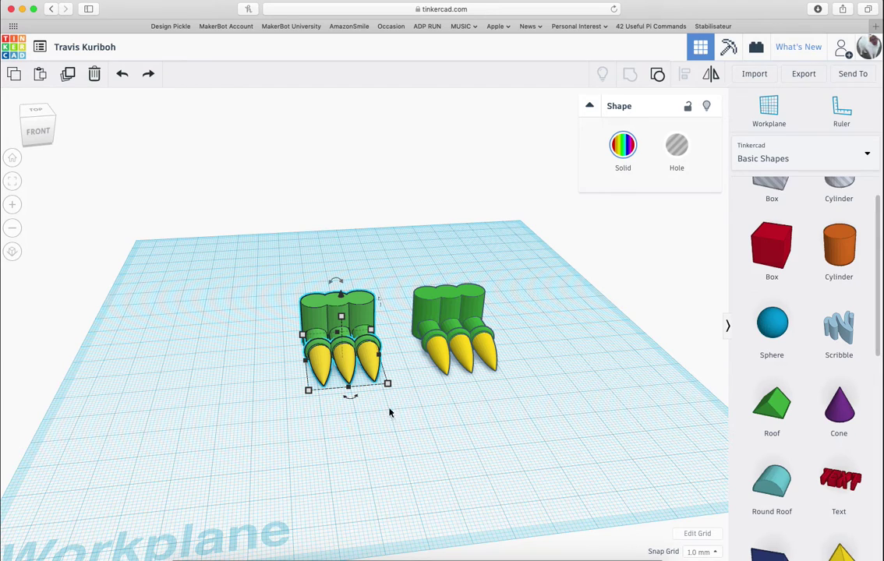
pyautogui.moveTo(353, 398)
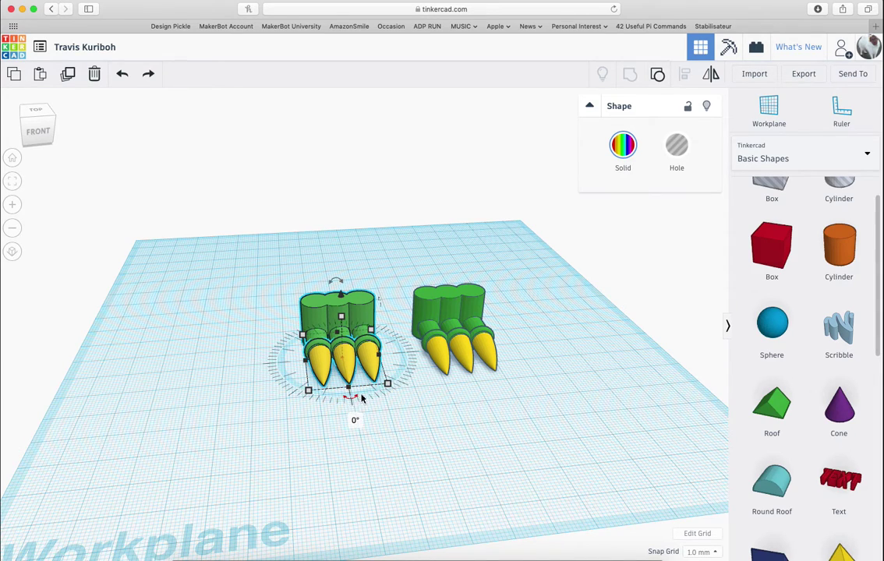
pyautogui.moveTo(353, 400); pyautogui.dragTo(332, 402)
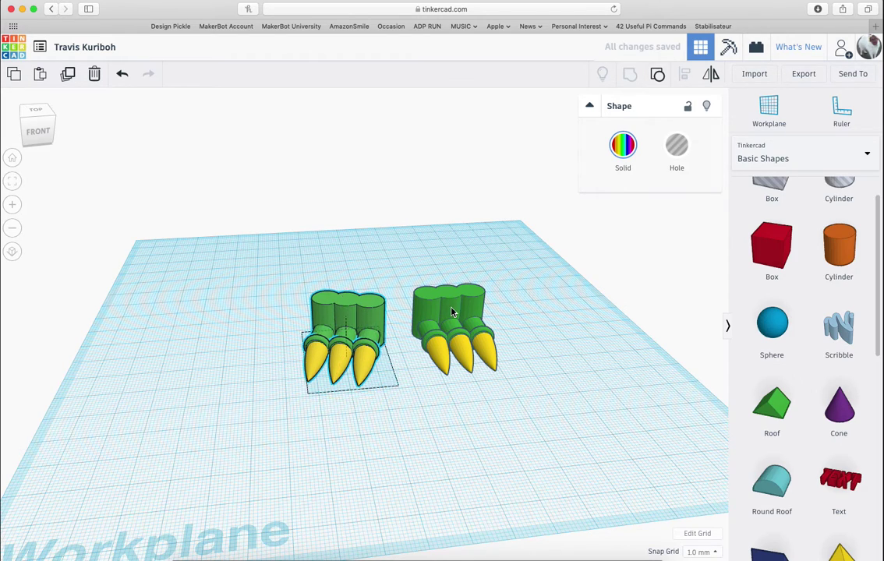
pyautogui.click(449, 312)
pyautogui.moveTo(480, 394); pyautogui.dragTo(502, 393)
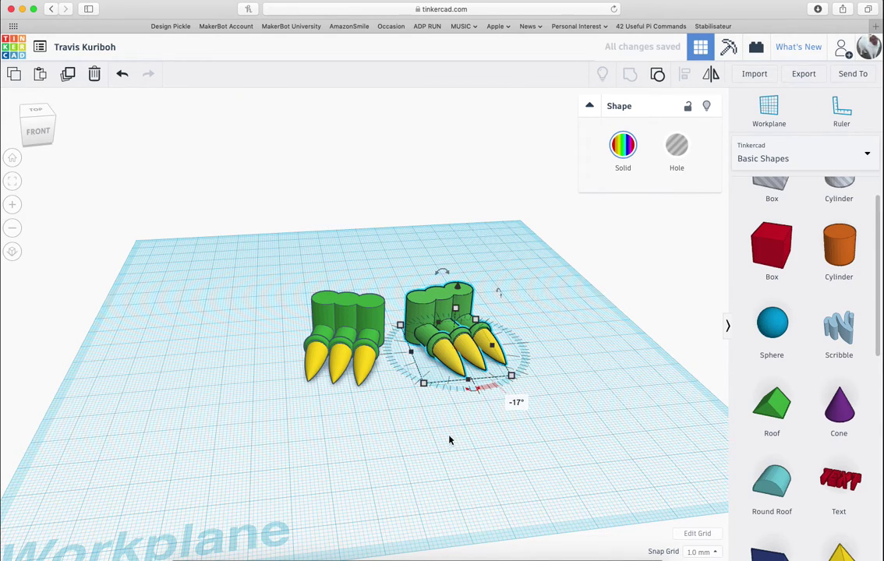
pyautogui.click(448, 441)
pyautogui.moveTo(448, 442); pyautogui.dragTo(470, 436, button='right')
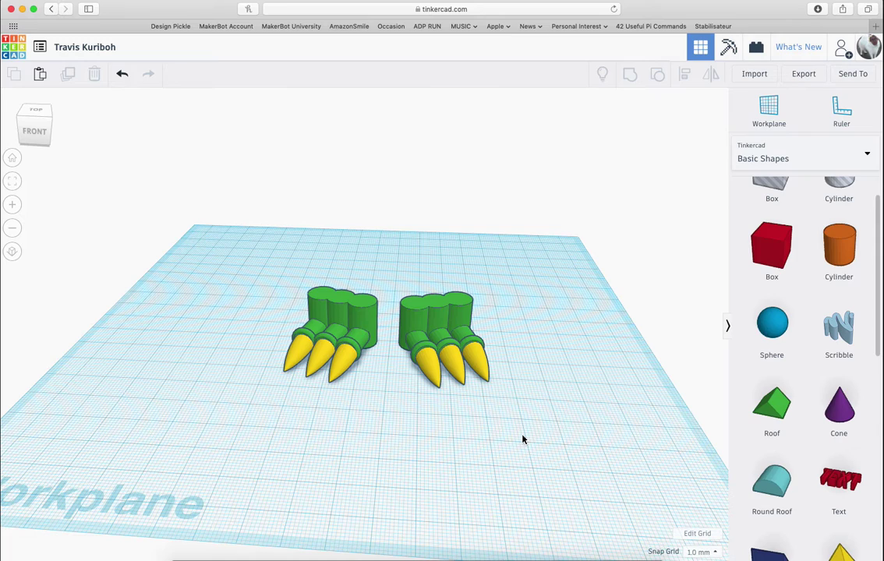
pyautogui.click(447, 354)
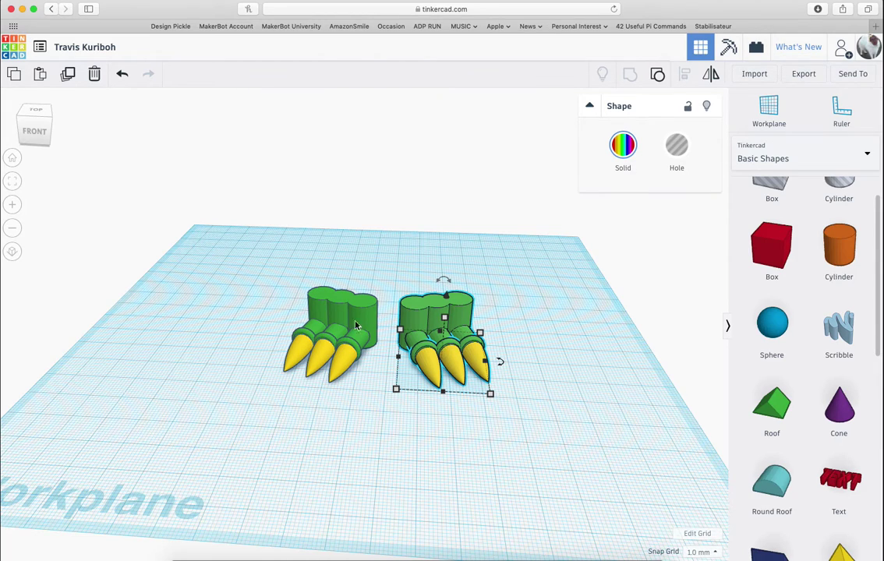
pyautogui.moveTo(263, 273); pyautogui.dragTo(227, 269)
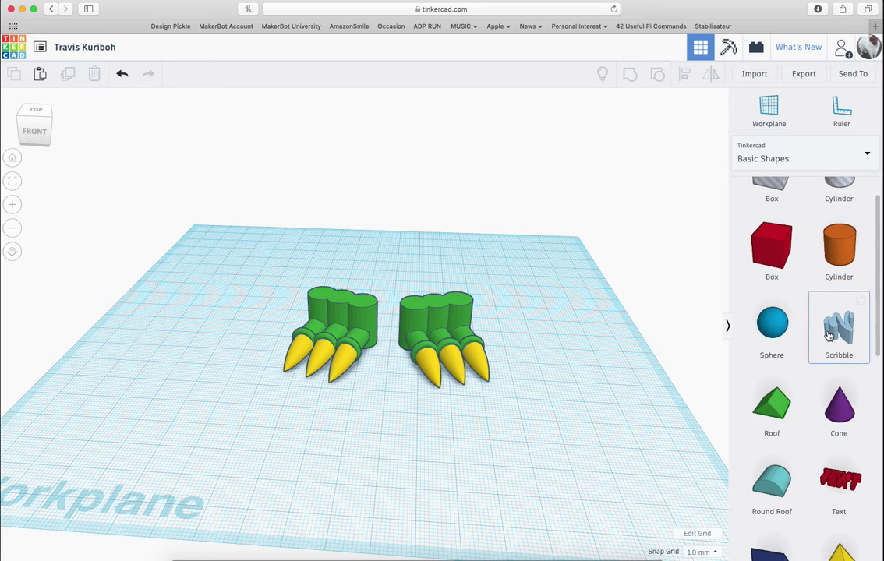
# Add a basic sphere to the workplane, placed between the two feet
pyautogui.scroll(-3, 831, 332)
pyautogui.scroll(-3, 829, 335)
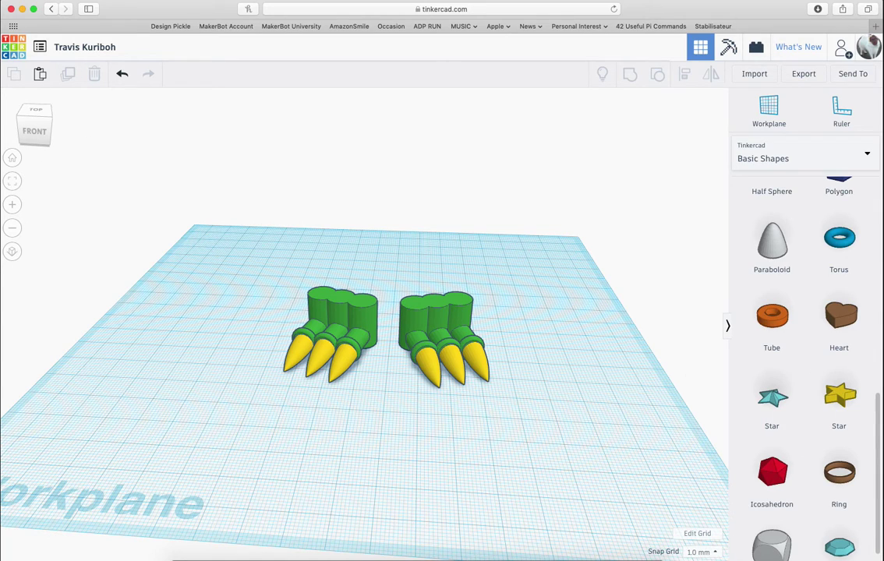
pyautogui.scroll(10, 852, 321)
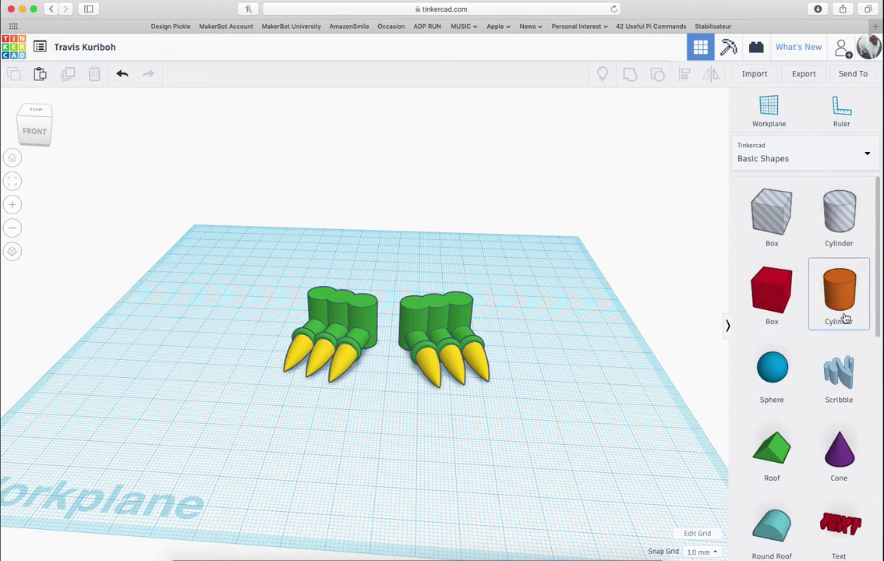
pyautogui.scroll(-3, 370, 322)
pyautogui.click(784, 401)
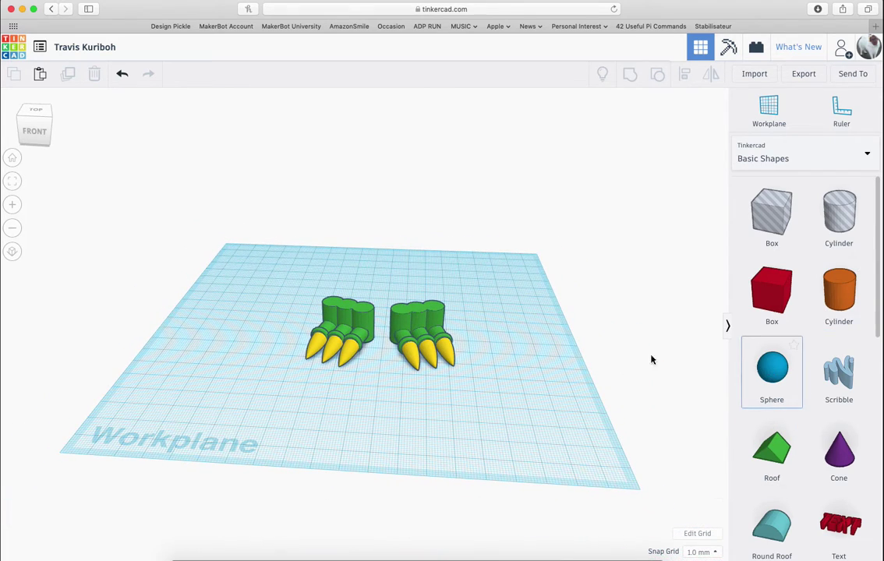
pyautogui.click(384, 326)
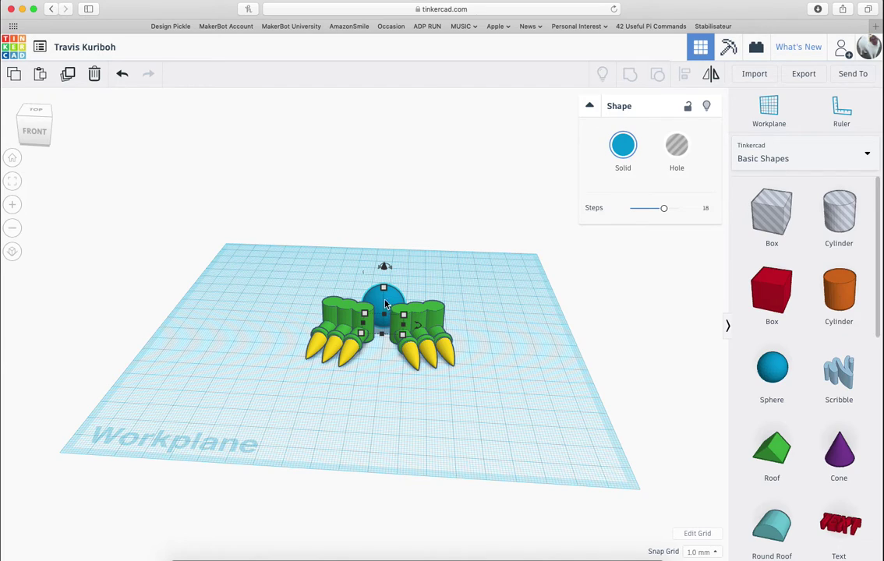
# Raise the sphere above the workplane and enlarge it uniformly to about 94 mm as the body over the feet
pyautogui.moveTo(383, 269); pyautogui.dragTo(384, 259)
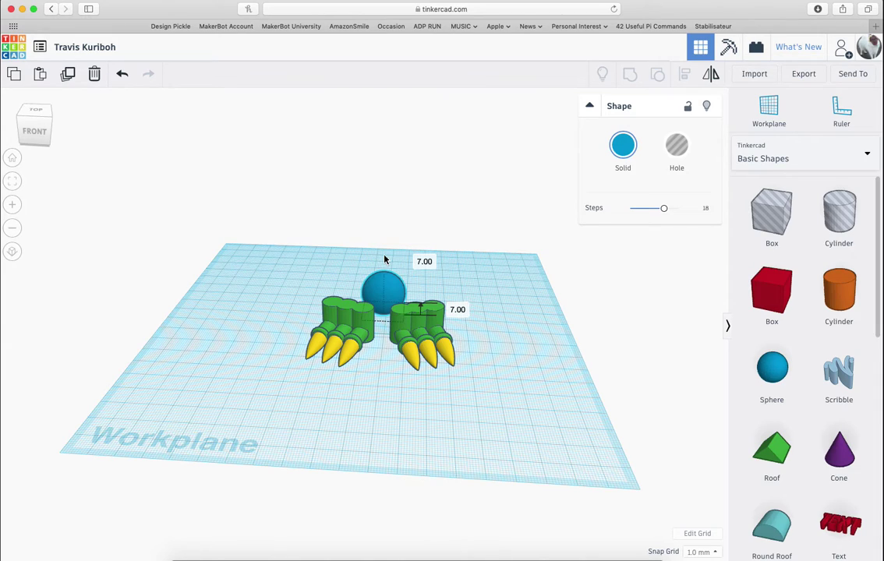
pyautogui.moveTo(385, 260); pyautogui.dragTo(384, 260)
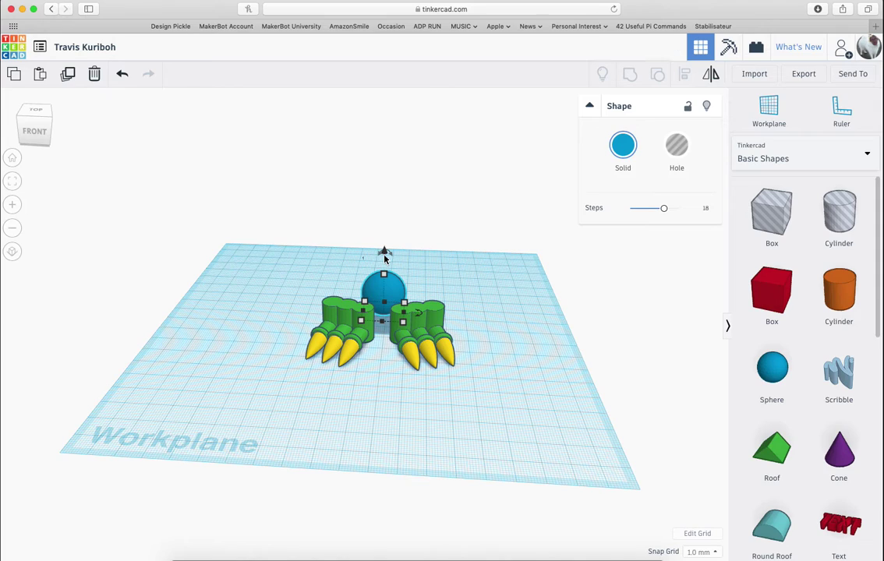
pyautogui.moveTo(385, 260); pyautogui.dragTo(385, 269)
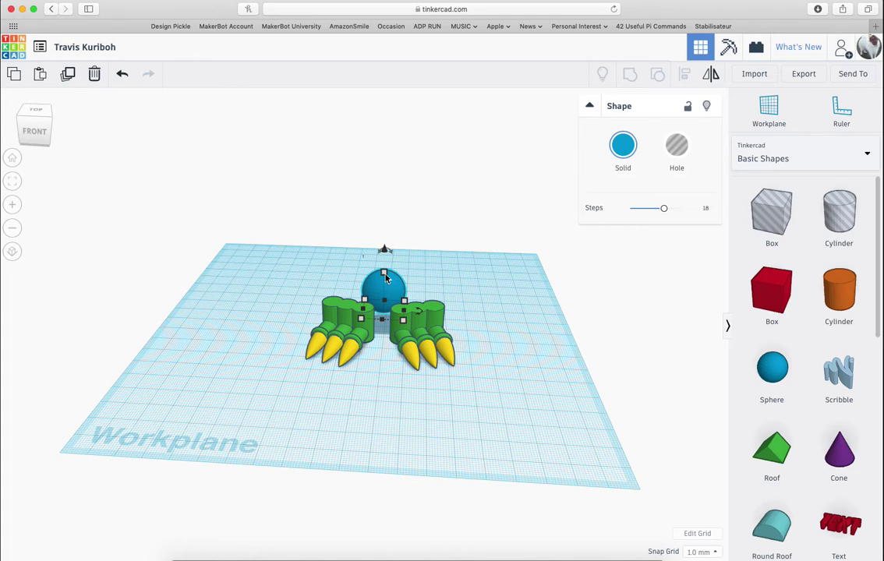
pyautogui.moveTo(386, 279); pyautogui.dragTo(368, 114)
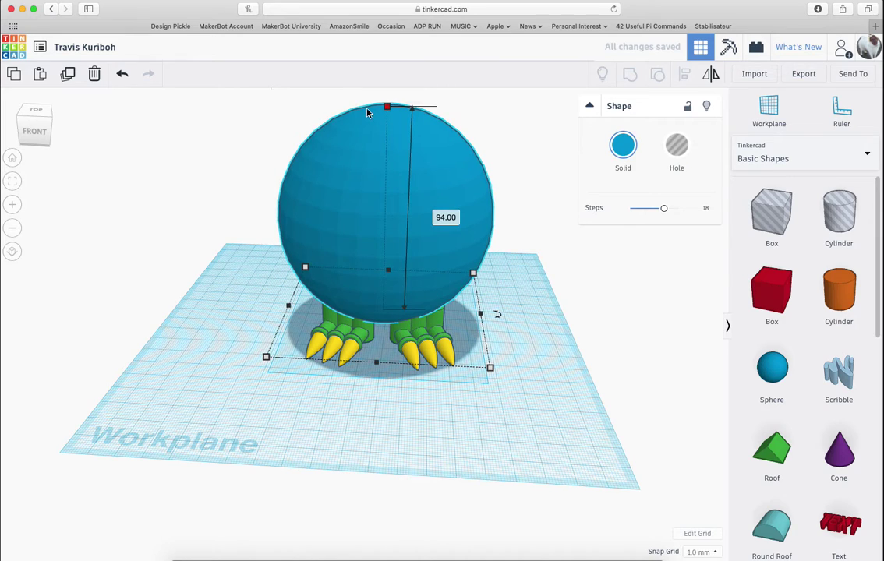
# Recolor the large sphere body medium brown
pyautogui.click(623, 160)
pyautogui.click(789, 247)
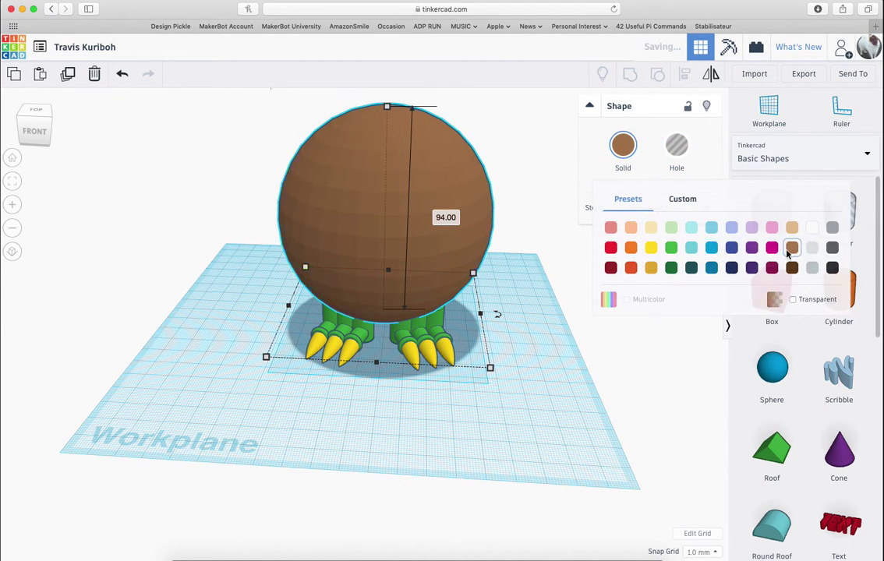
pyautogui.click(516, 414)
pyautogui.moveTo(516, 413); pyautogui.dragTo(532, 379, button='right')
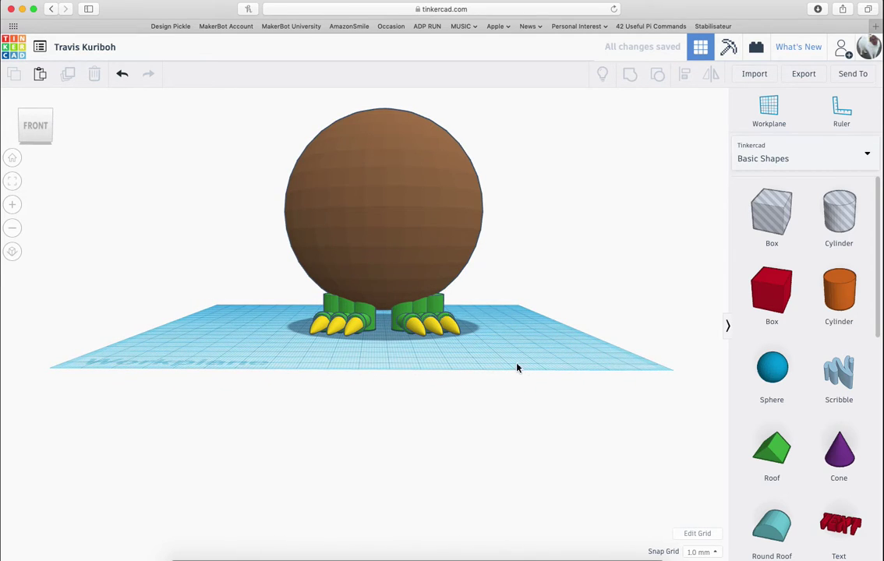
pyautogui.moveTo(519, 365); pyautogui.dragTo(466, 379, button='right')
pyautogui.click(337, 220)
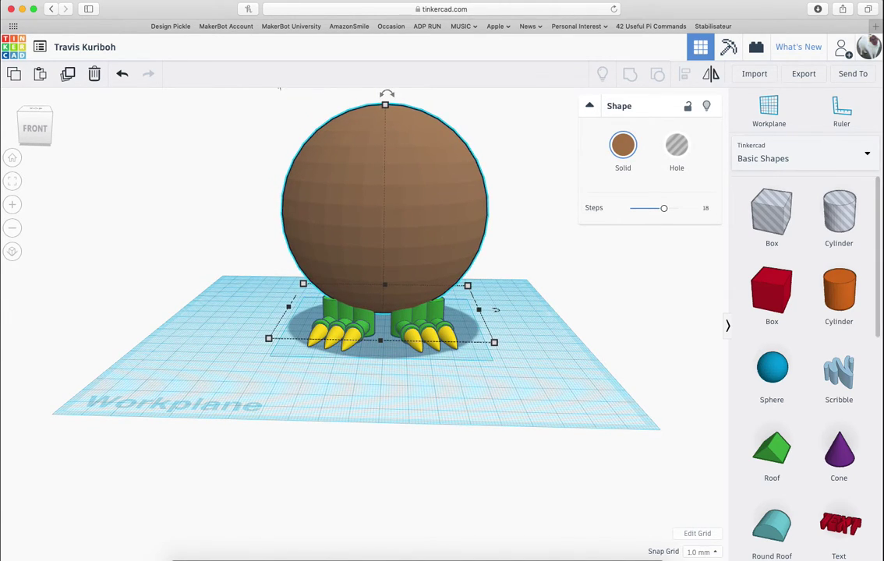
pyautogui.click(391, 381)
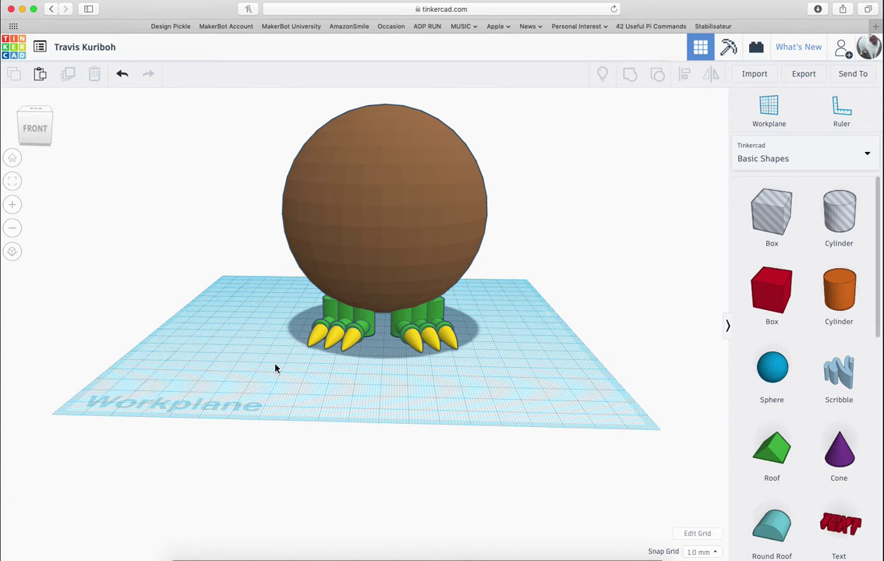
# Duplicate both feet and set the copied pair aside, off the left side of the workplane
pyautogui.click(346, 327)
pyautogui.moveTo(263, 366); pyautogui.dragTo(499, 334)
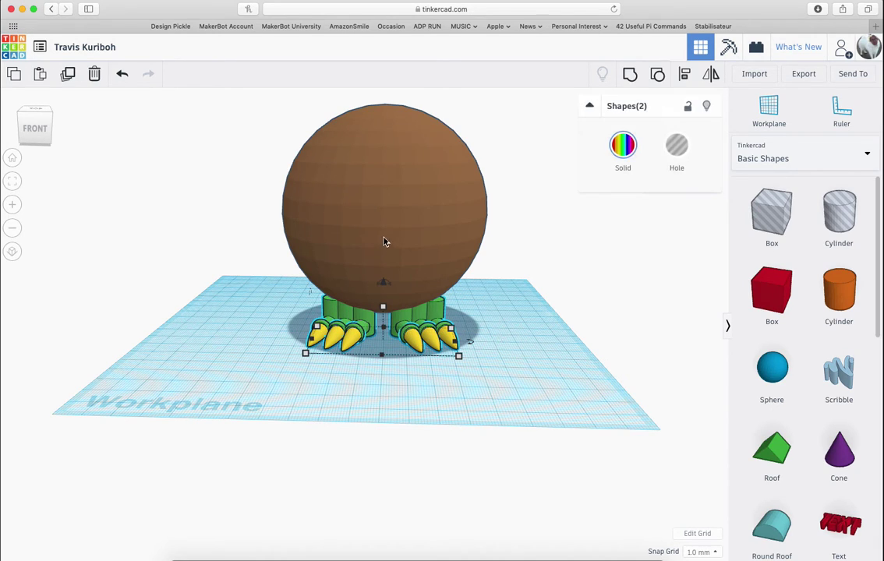
pyautogui.click(67, 79)
pyautogui.moveTo(316, 328); pyautogui.dragTo(51, 312)
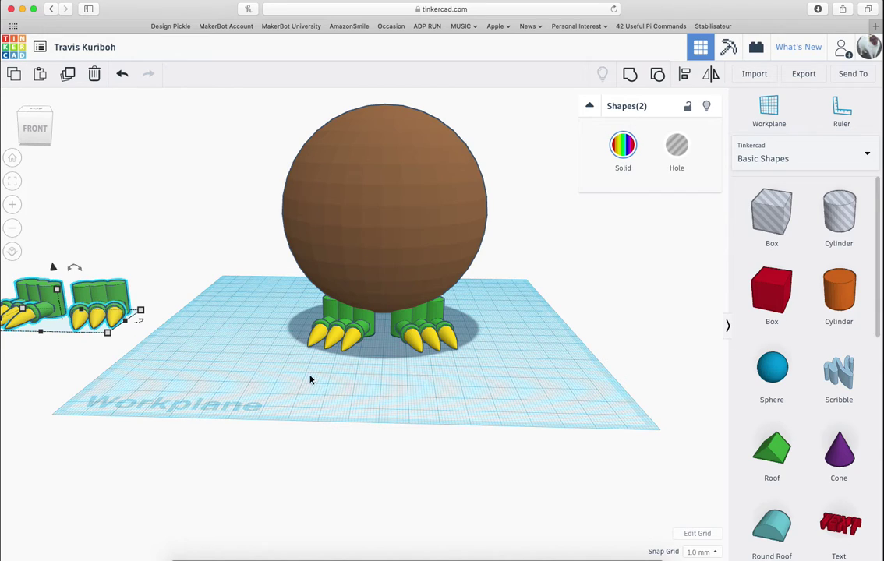
# Group the two feet beneath the brown sphere into one shape
pyautogui.moveTo(309, 377)
pyautogui.mouseDown(button='right')
pyautogui.moveTo(326, 391)
pyautogui.moveTo(314, 392)
pyautogui.mouseUp(button='right')
pyautogui.click(296, 352)
pyautogui.moveTo(297, 352); pyautogui.dragTo(521, 339)
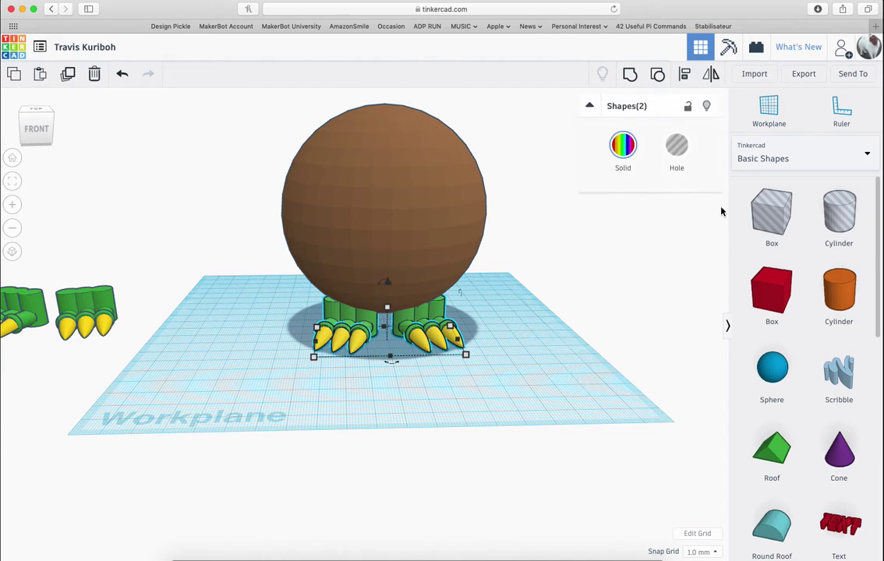
pyautogui.click(630, 75)
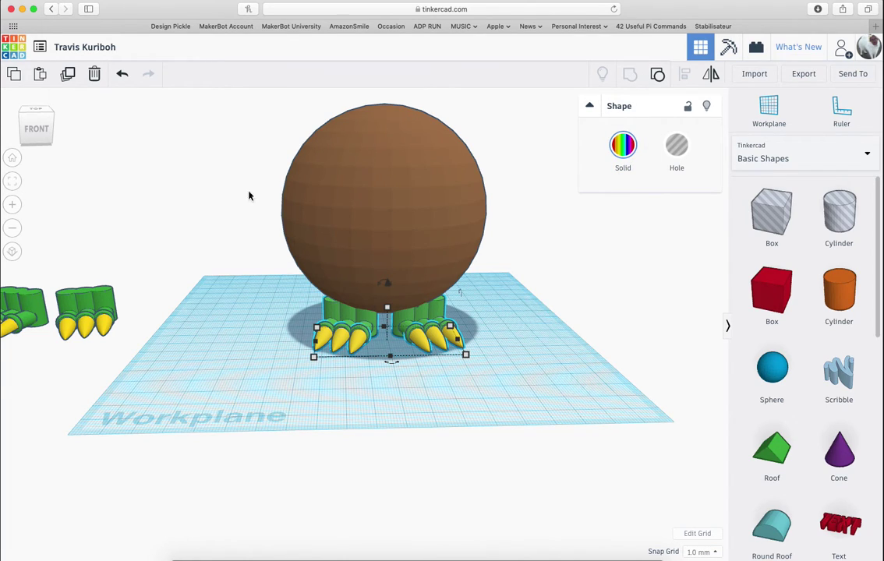
# Center the brown sphere and the grouped feet on each other from side to side and front to back
pyautogui.moveTo(239, 170); pyautogui.dragTo(515, 392)
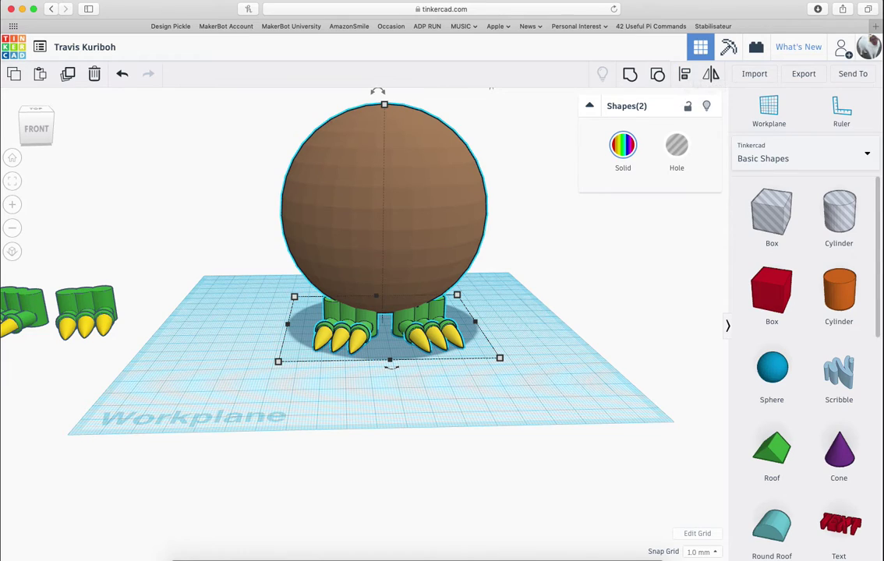
pyautogui.click(686, 78)
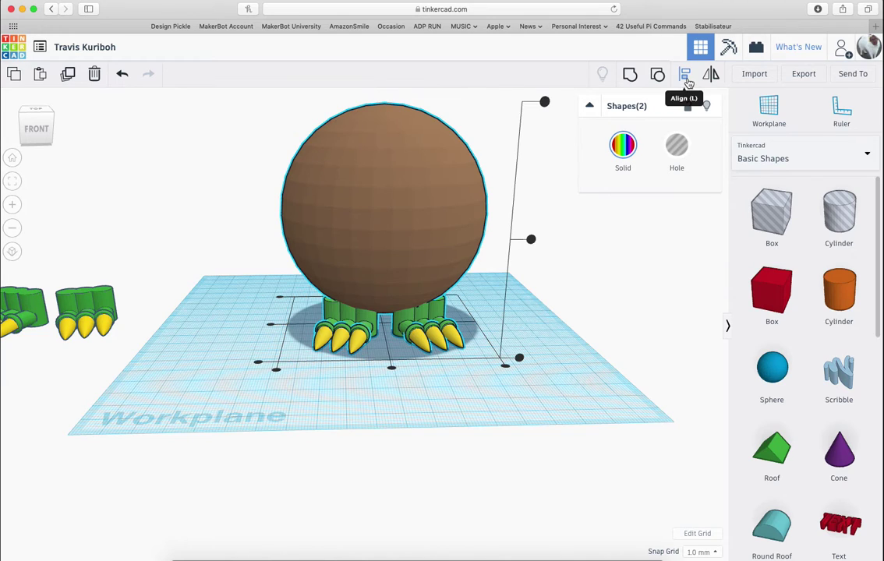
pyautogui.click(392, 372)
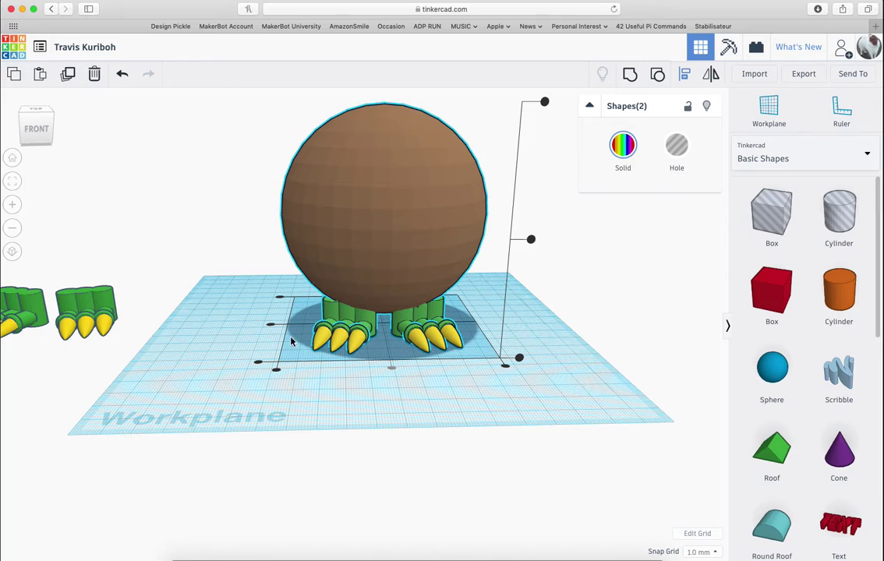
pyautogui.click(271, 326)
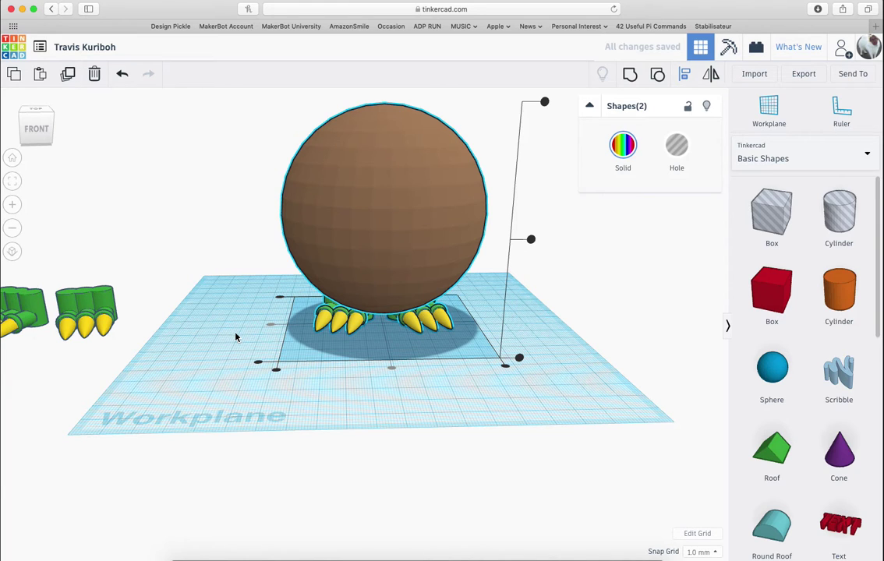
pyautogui.click(236, 336)
pyautogui.moveTo(231, 338); pyautogui.dragTo(403, 366, button='right')
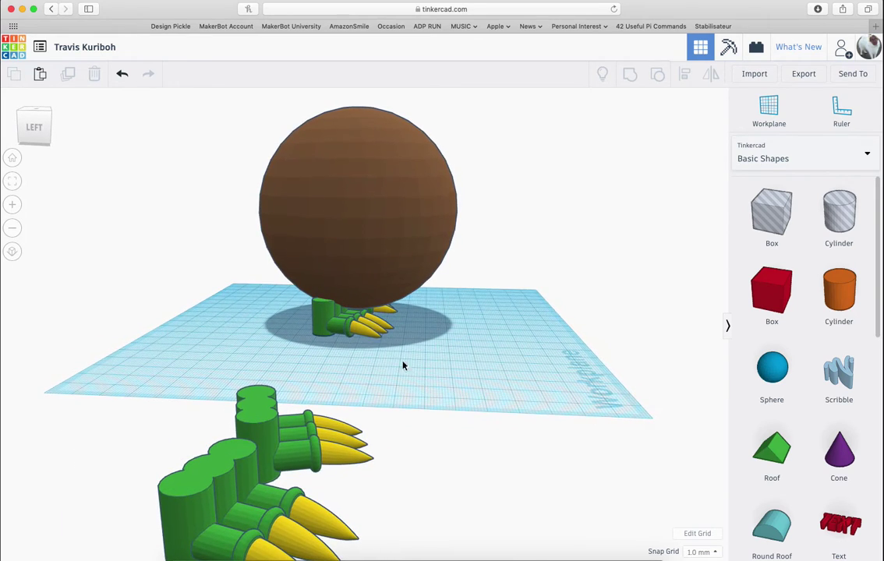
# Move the grouped feet slightly forward beneath the brown sphere, toward the claw side
pyautogui.click(321, 308)
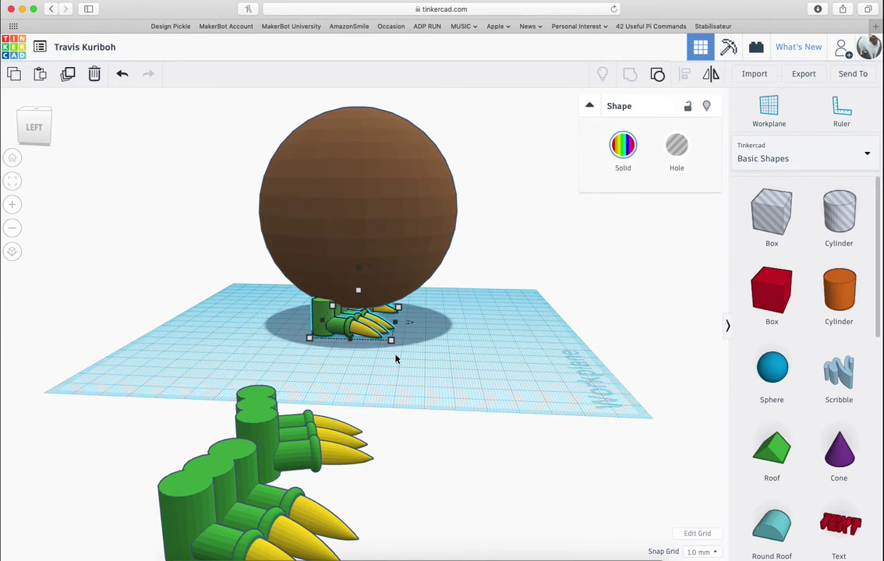
pyautogui.press('Right')
pyautogui.press('Right')
pyautogui.press('Right')
pyautogui.press('Right')
pyautogui.press('Right')
pyautogui.press('Right')
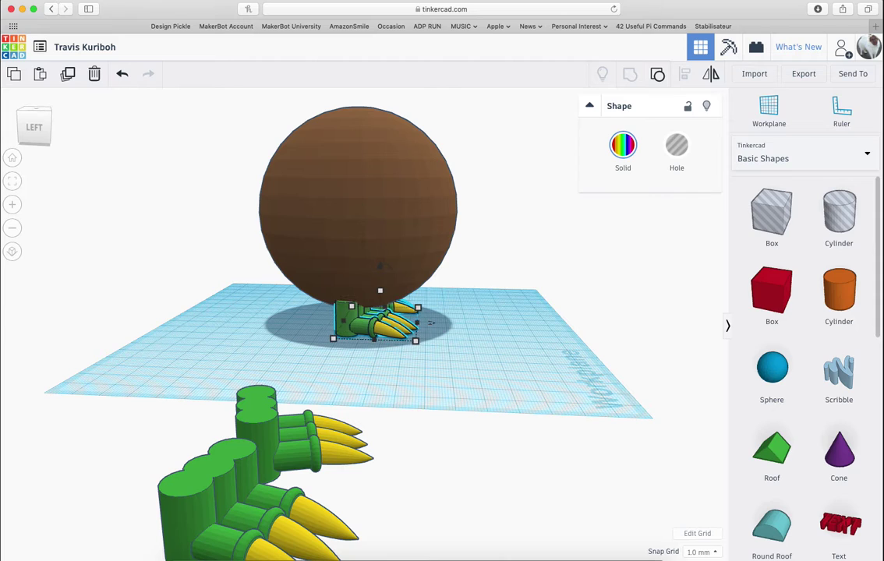
pyautogui.click(462, 452)
pyautogui.moveTo(461, 452); pyautogui.dragTo(530, 446, button='right')
pyautogui.click(359, 335)
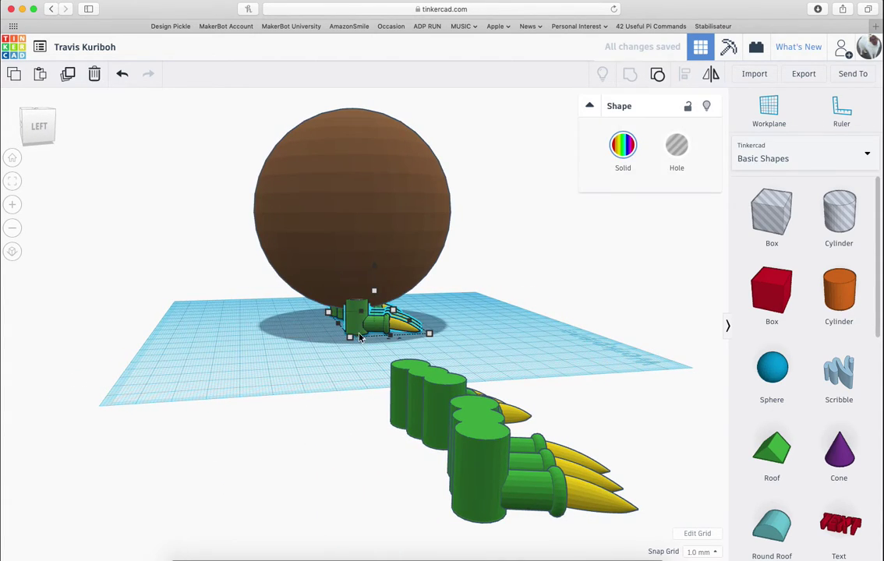
pyautogui.moveTo(519, 300); pyautogui.dragTo(375, 316, button='right')
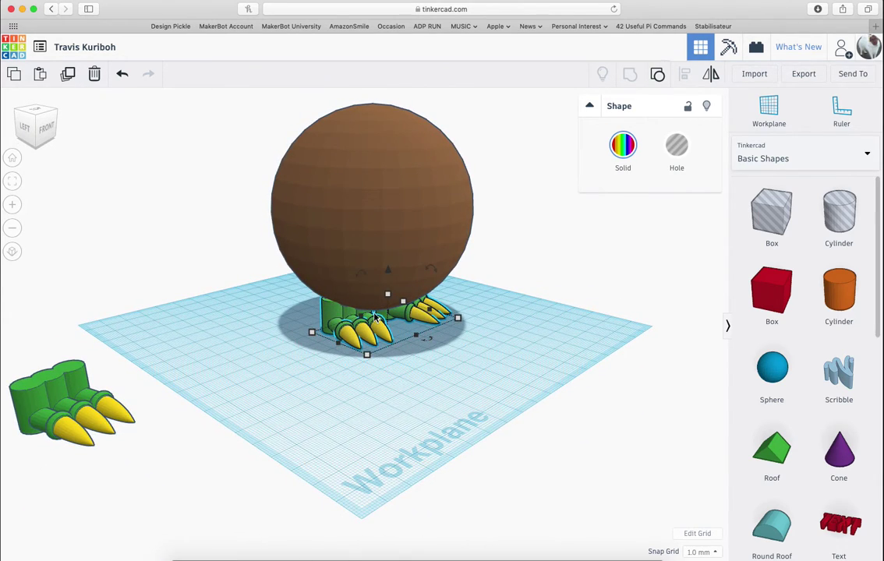
pyautogui.click(497, 389)
pyautogui.moveTo(498, 389); pyautogui.dragTo(379, 388, button='right')
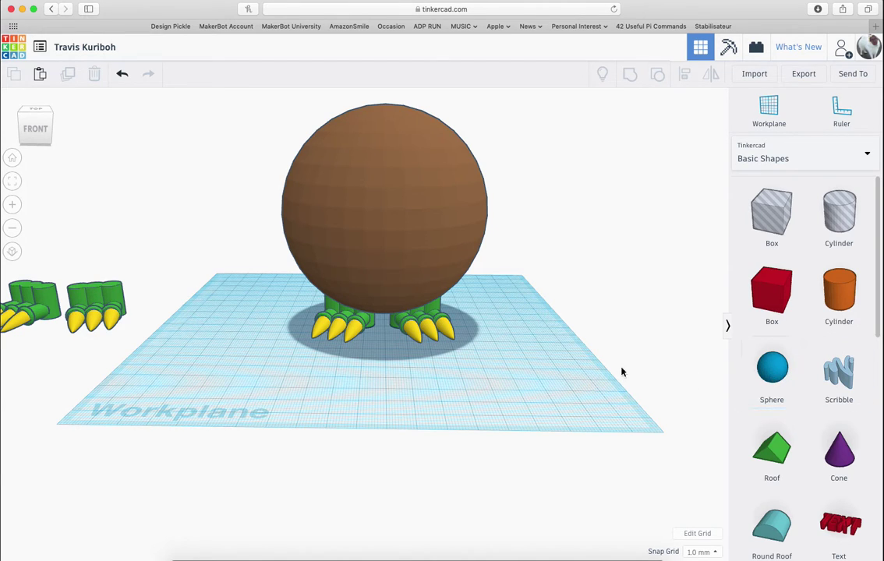
# Place a sphere on the workplane in front of the brown body and color it yellow
pyautogui.moveTo(621, 369); pyautogui.dragTo(623, 385, button='right')
pyautogui.moveTo(771, 370); pyautogui.dragTo(484, 424)
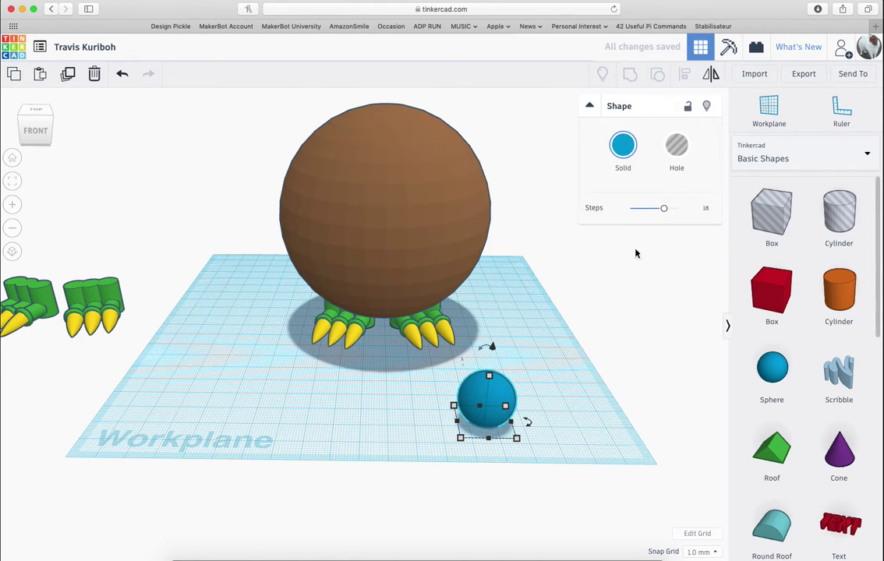
pyautogui.click(619, 157)
pyautogui.click(651, 258)
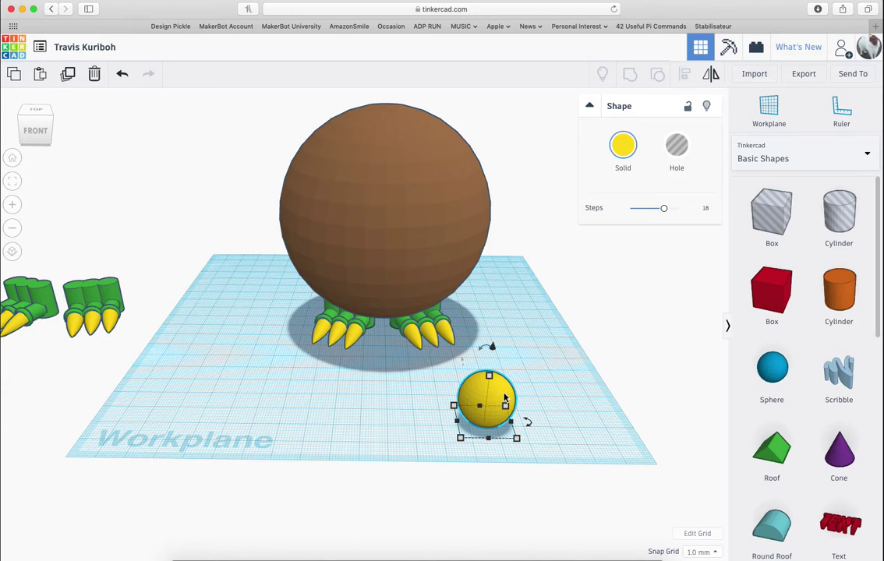
# Scale the yellow sphere uniformly to 16 mm high and flatten its depth to about 8 mm
pyautogui.moveTo(489, 382)
pyautogui.moveTo(490, 383); pyautogui.dragTo(489, 388)
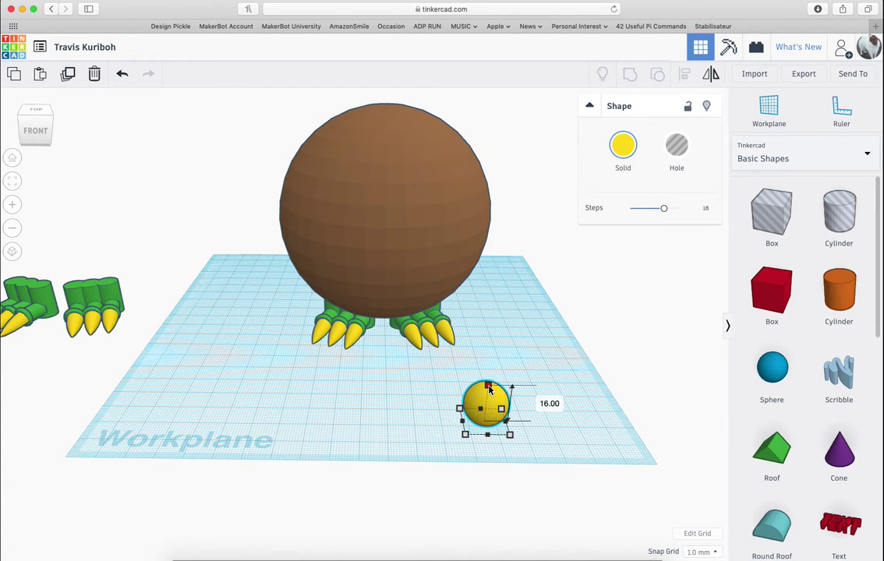
pyautogui.moveTo(489, 390); pyautogui.dragTo(490, 390)
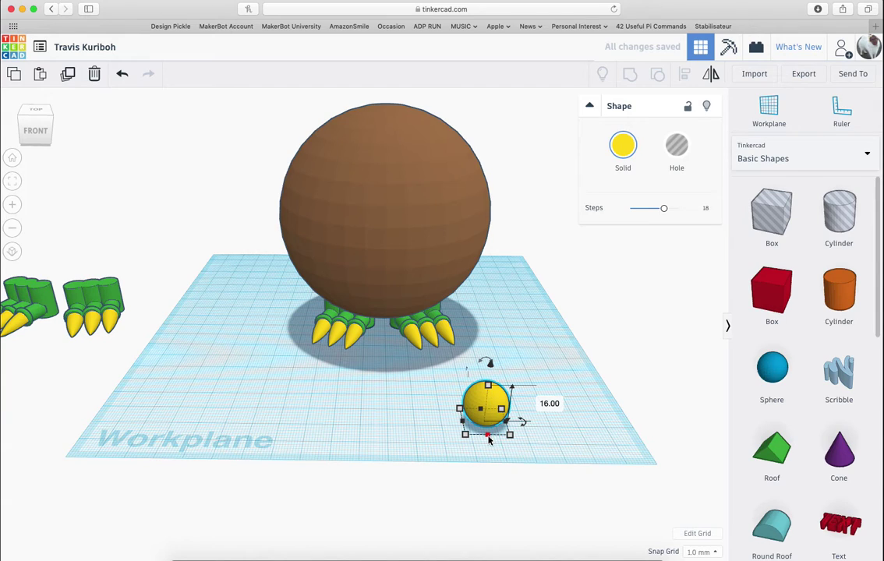
pyautogui.moveTo(488, 434); pyautogui.dragTo(484, 426)
# Raise the yellow sphere from the workplane and embed it in the brown body's upper front as the left eye
pyautogui.moveTo(483, 387); pyautogui.dragTo(361, 181)
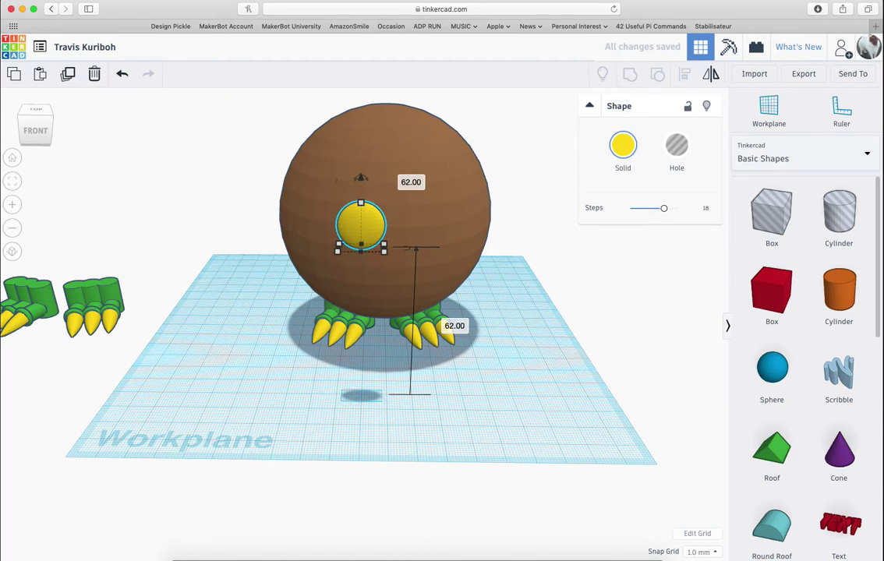
pyautogui.moveTo(409, 246); pyautogui.dragTo(401, 228)
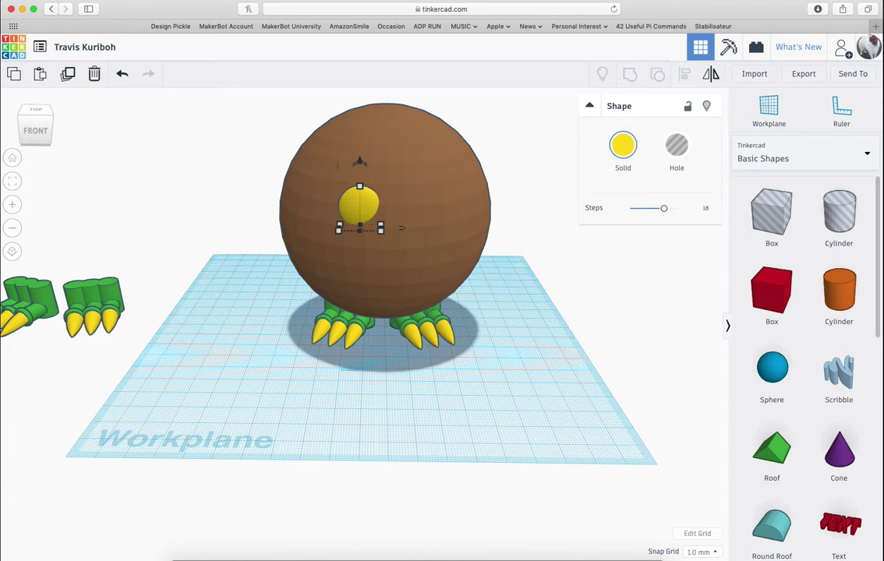
pyautogui.press('Left')
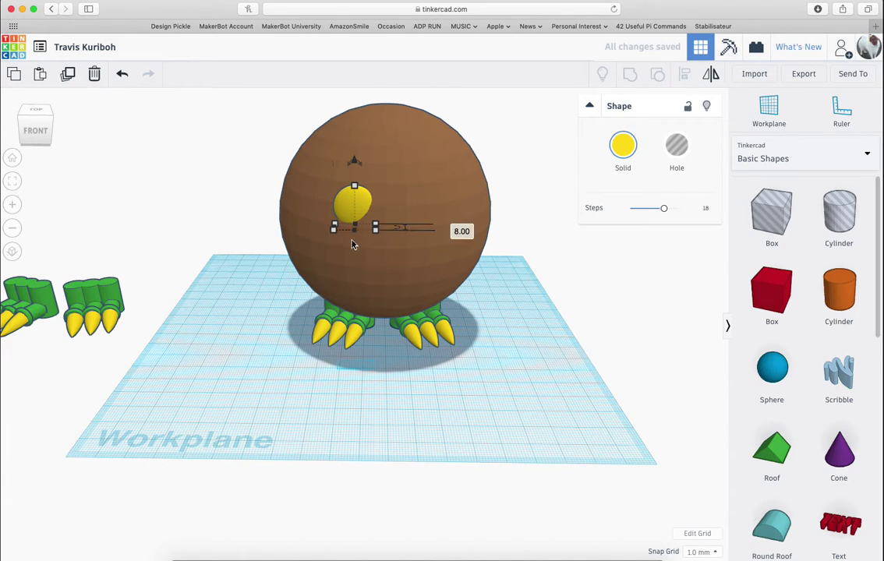
# Extend the yellow eye's front-to-back depth to 15 mm so it protrudes from the body
pyautogui.moveTo(357, 243); pyautogui.dragTo(356, 245)
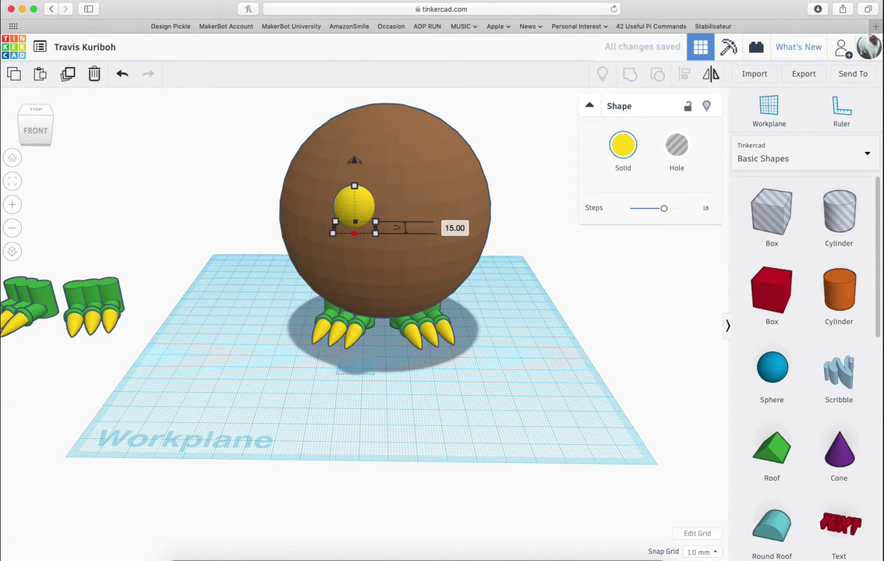
pyautogui.moveTo(282, 317); pyautogui.dragTo(304, 351, button='right')
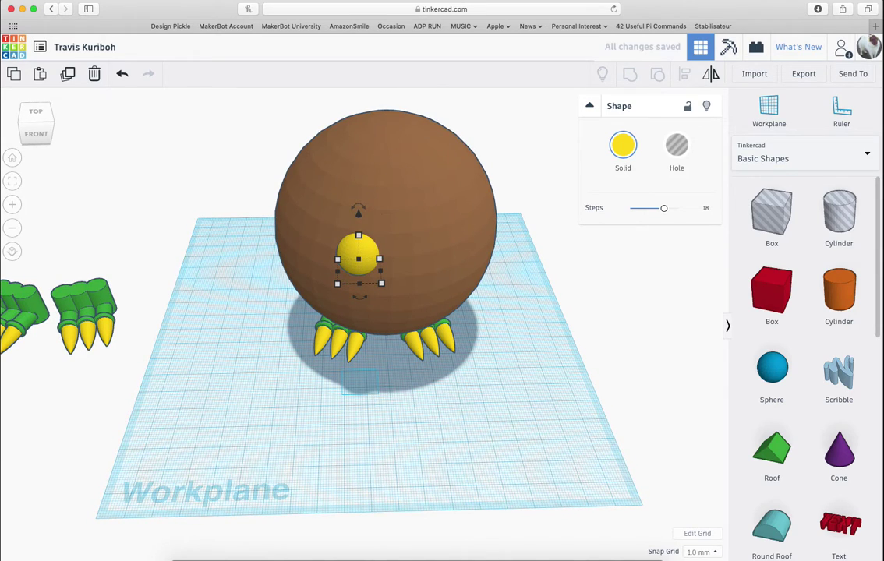
pyautogui.moveTo(300, 335); pyautogui.dragTo(296, 321, button='right')
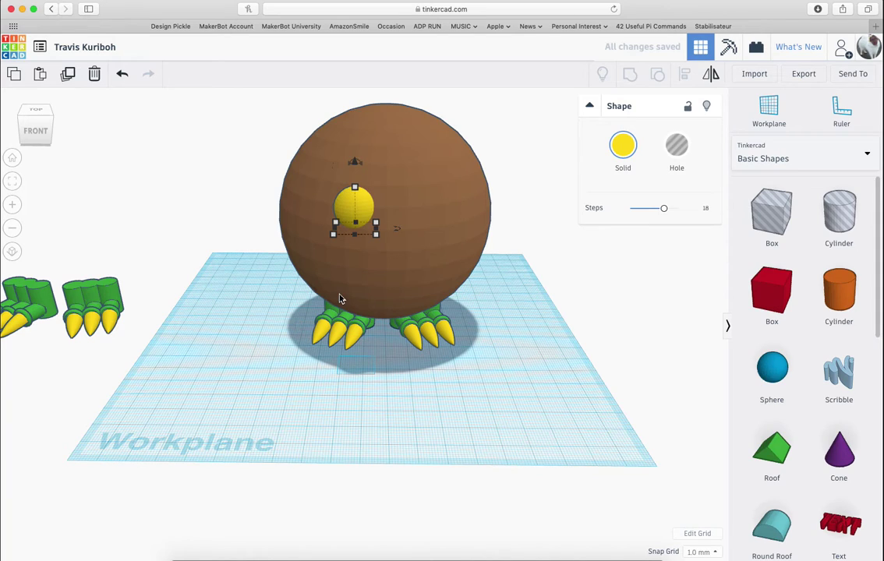
# Copy the yellow eye and shift the copy sideways to form the right eye at the same height
pyautogui.hotkey('ctrl', 'c')
pyautogui.hotkey('ctrl', 'v')
pyautogui.press('Right')
pyautogui.press('Right')
pyautogui.press('Right')
pyautogui.press('Right')
pyautogui.press('Right')
pyautogui.press('Right')
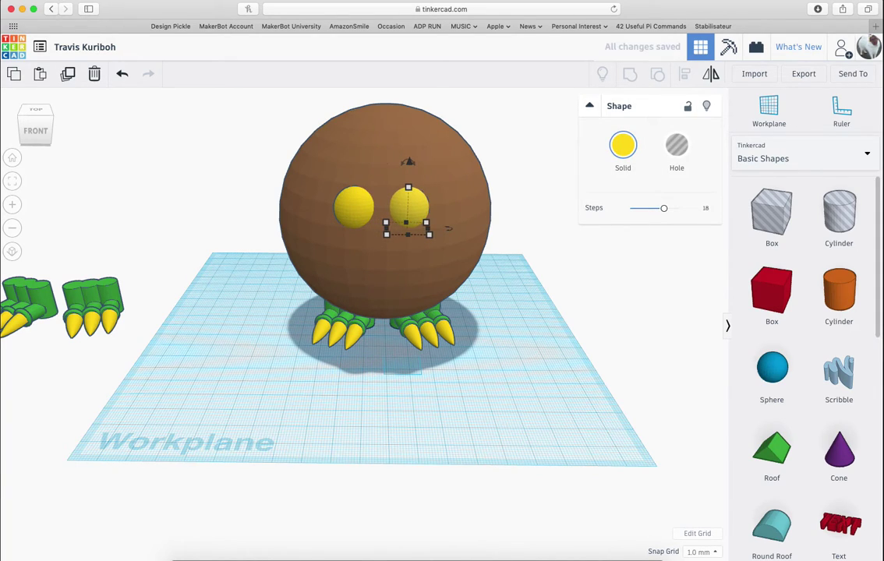
pyautogui.moveTo(402, 393); pyautogui.dragTo(411, 442, button='right')
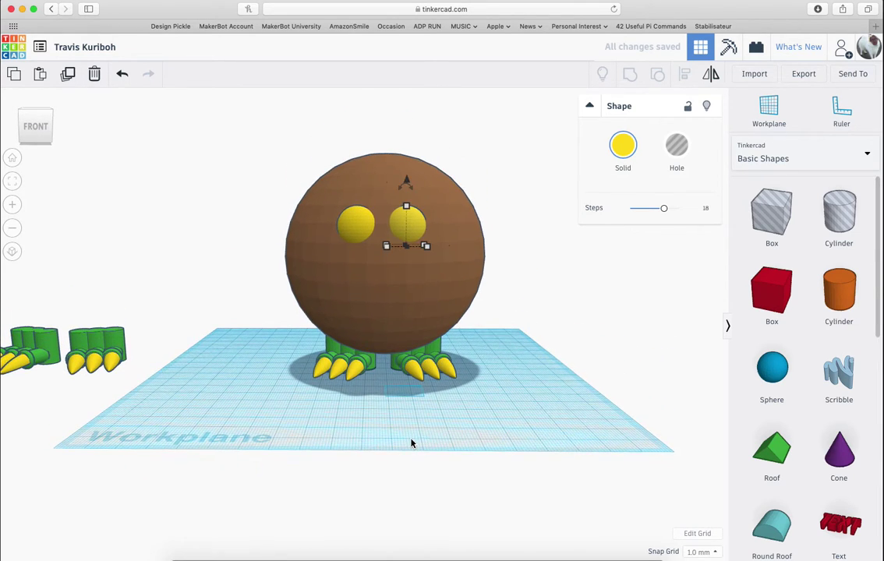
pyautogui.click(413, 442)
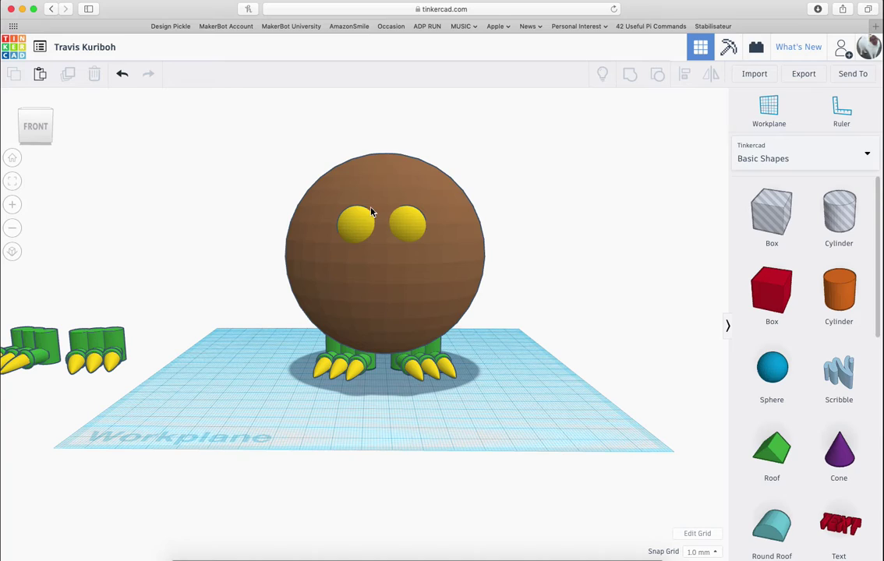
# Lower both yellow eyes together slightly on the front of the brown body
pyautogui.click(411, 227)
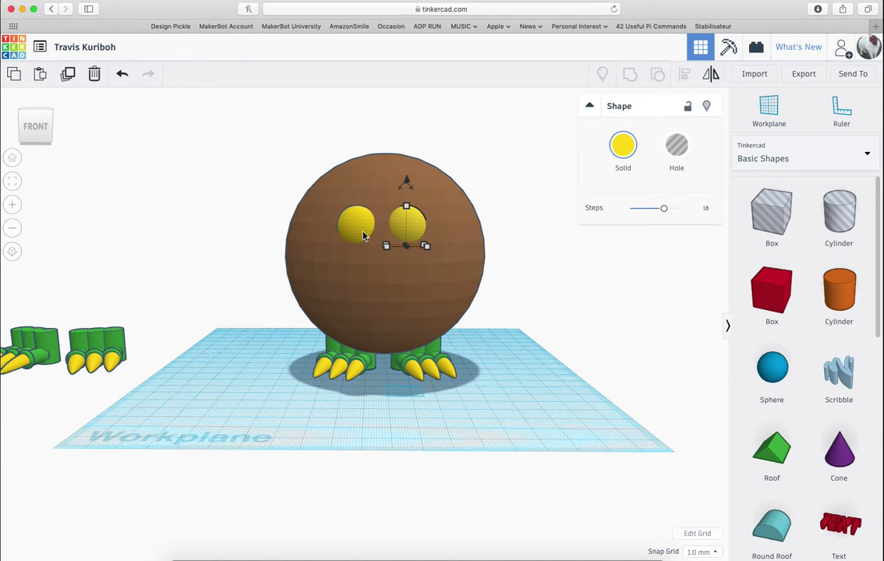
pyautogui.keyDown('shift'); pyautogui.click(363, 236); pyautogui.keyUp('shift')
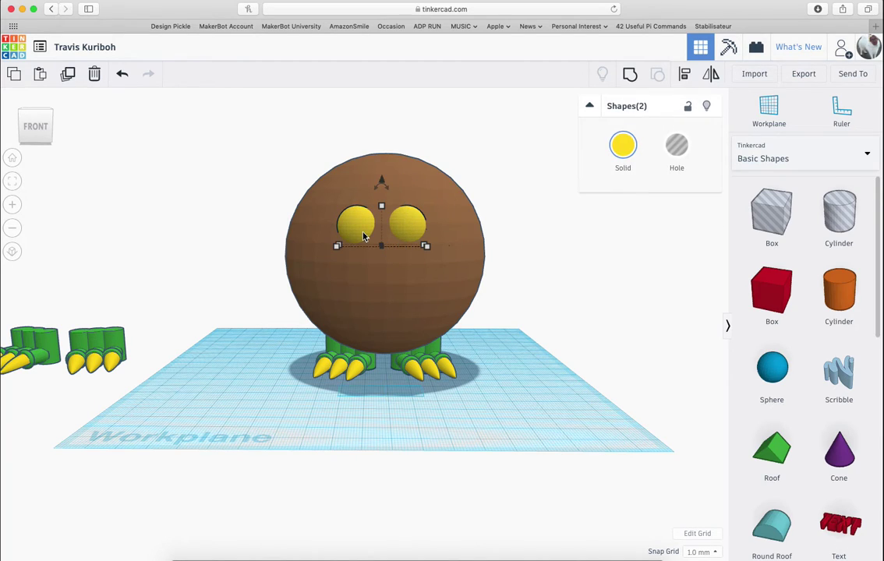
pyautogui.moveTo(383, 185); pyautogui.dragTo(384, 194)
pyautogui.click(237, 332)
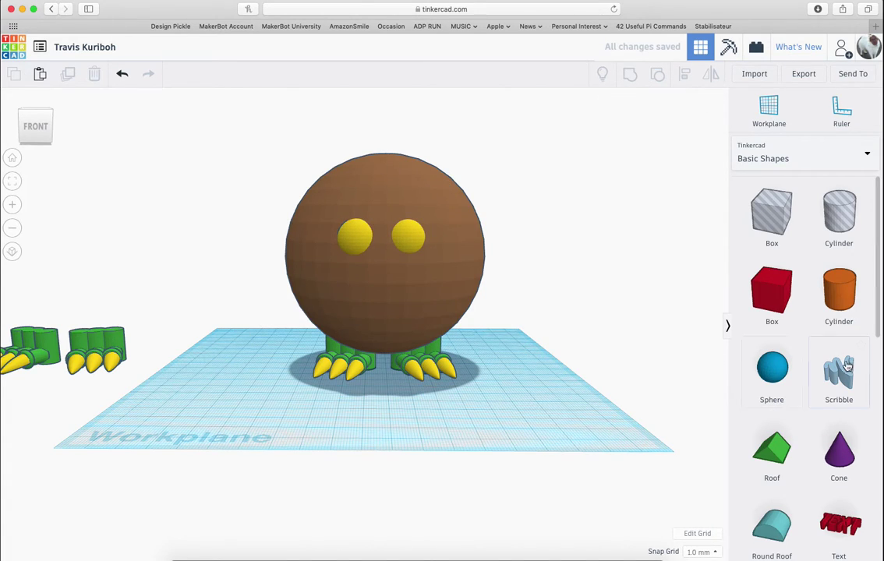
# Place a Pac Man shape from page 5 of all shape generators on the workplane in front of the body
pyautogui.click(815, 164)
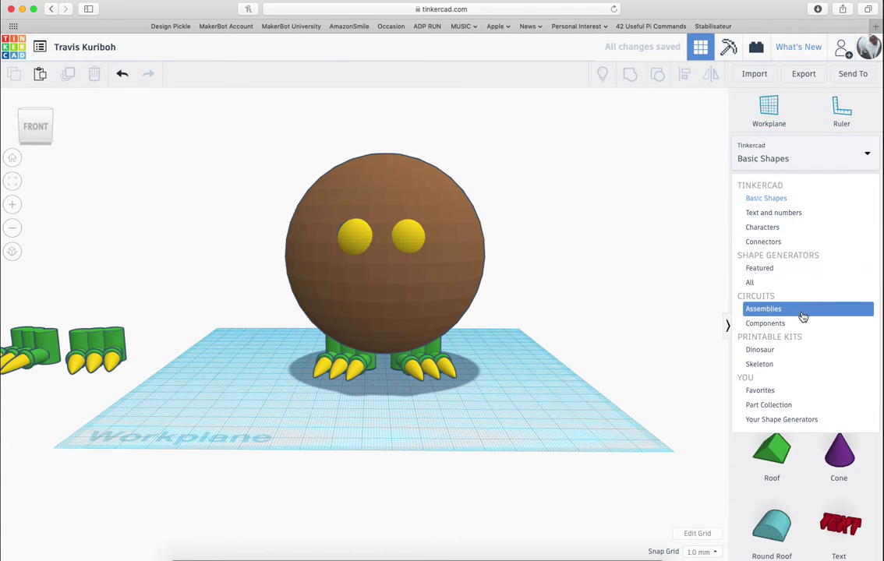
pyautogui.click(766, 282)
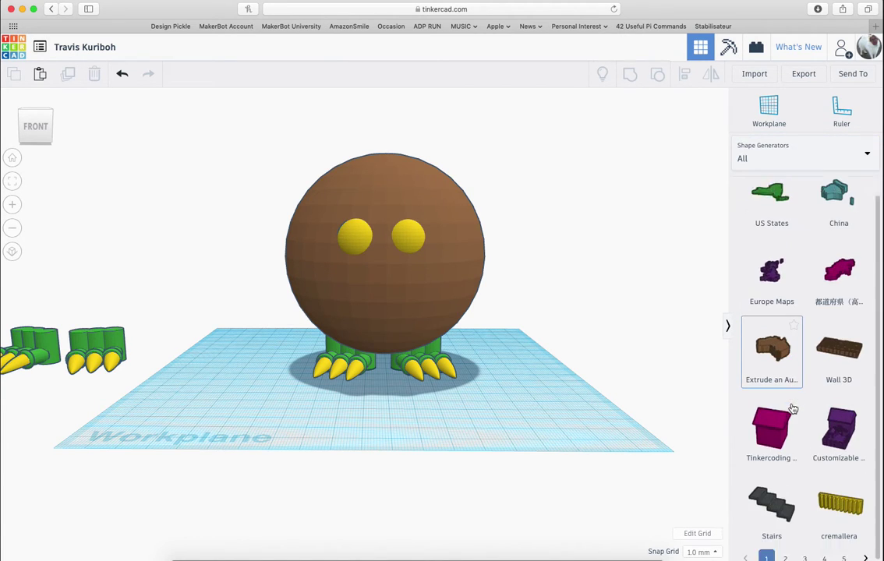
pyautogui.scroll(1, 793, 402)
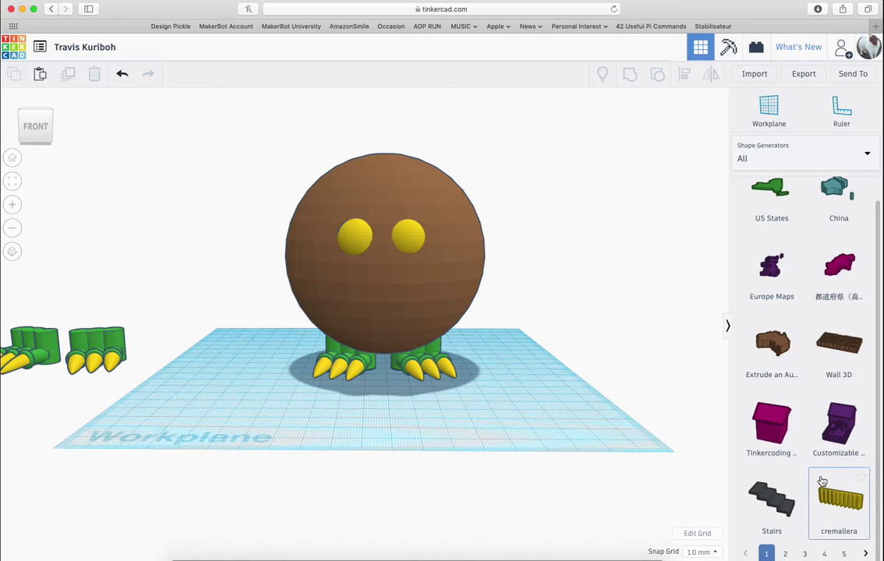
pyautogui.click(844, 554)
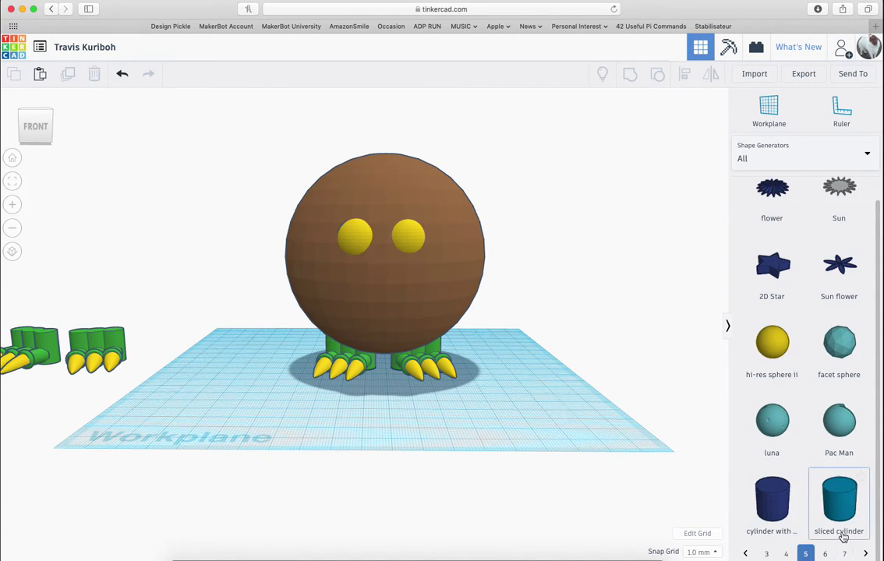
pyautogui.moveTo(837, 417); pyautogui.dragTo(457, 448)
pyautogui.click(553, 421)
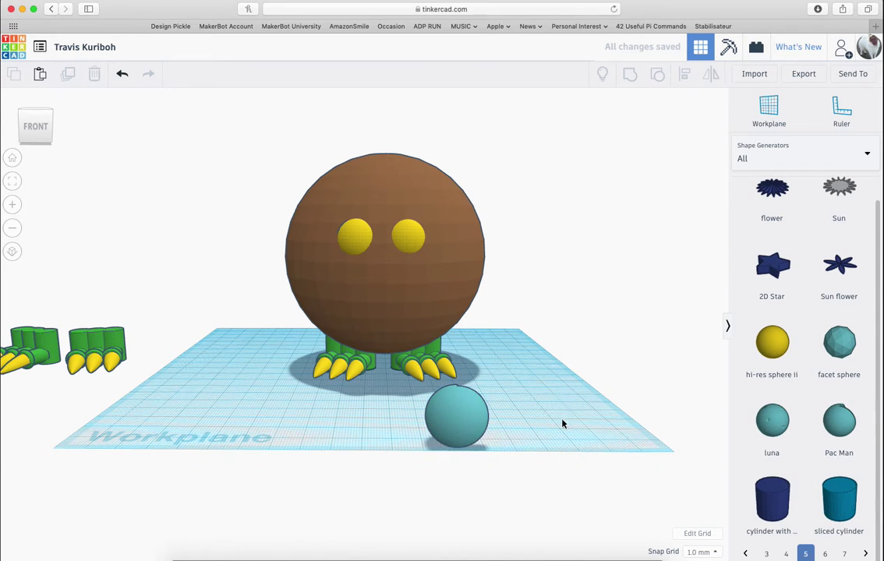
pyautogui.moveTo(562, 420); pyautogui.dragTo(566, 433, button='right')
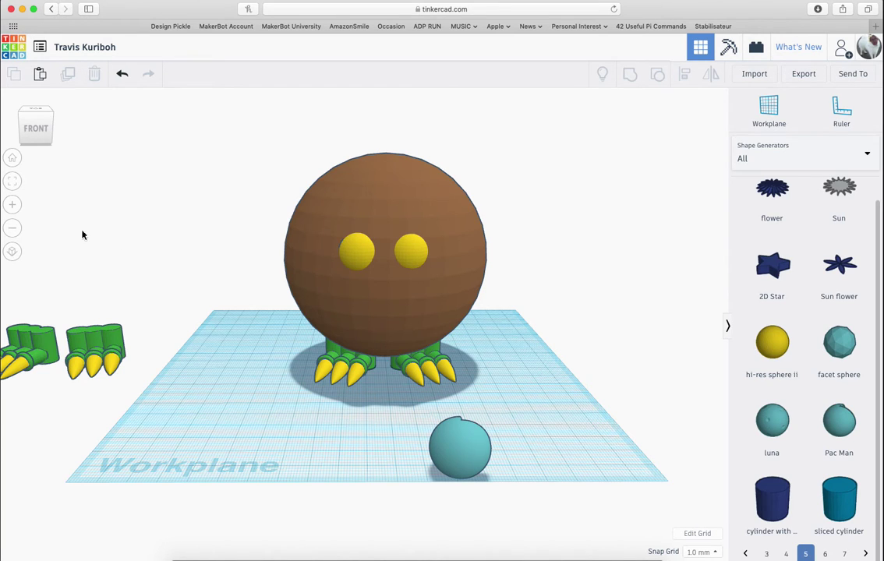
pyautogui.moveTo(90, 268); pyautogui.dragTo(221, 296, button='right')
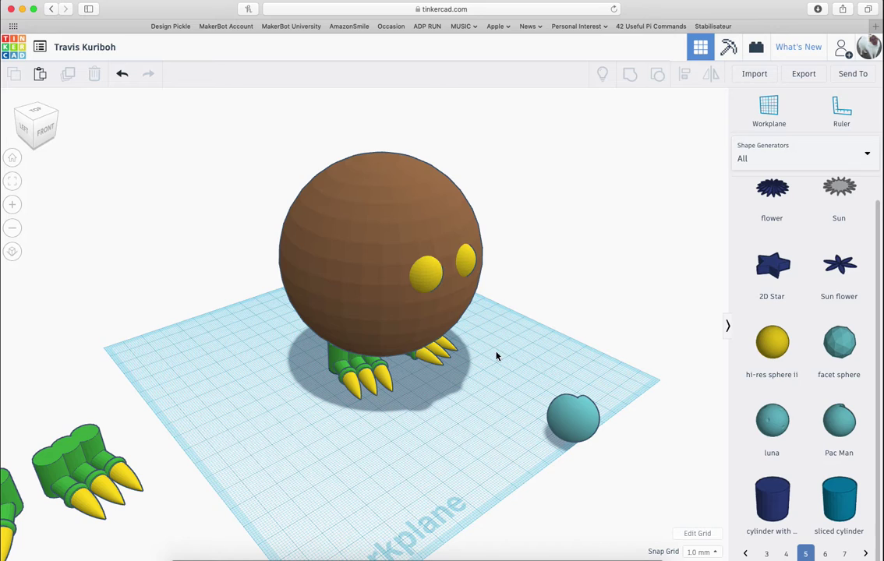
pyautogui.moveTo(495, 356); pyautogui.dragTo(391, 335, button='right')
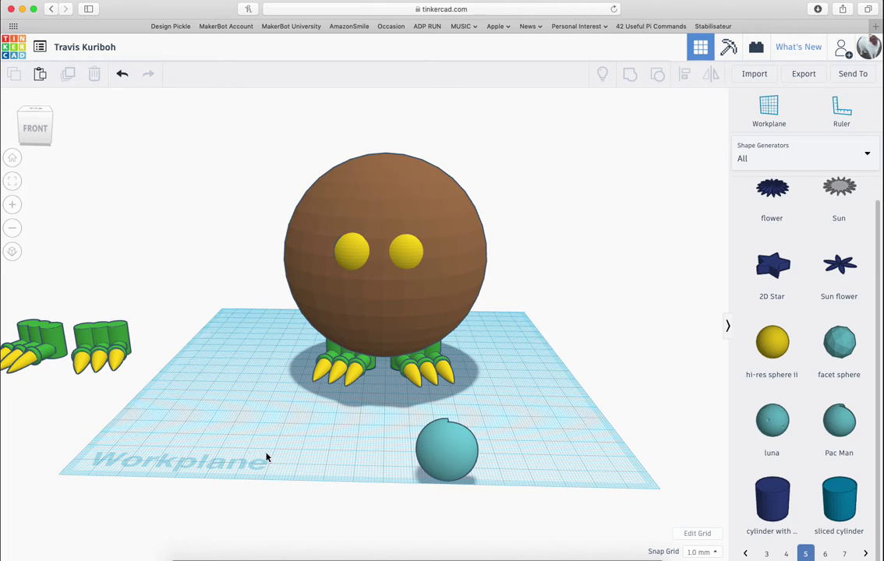
# Move the Pac Man shape inward from the workplane's front edge, roughly centered in front of the feet
pyautogui.moveTo(31, 127); pyautogui.dragTo(36, 115)
pyautogui.click(36, 114)
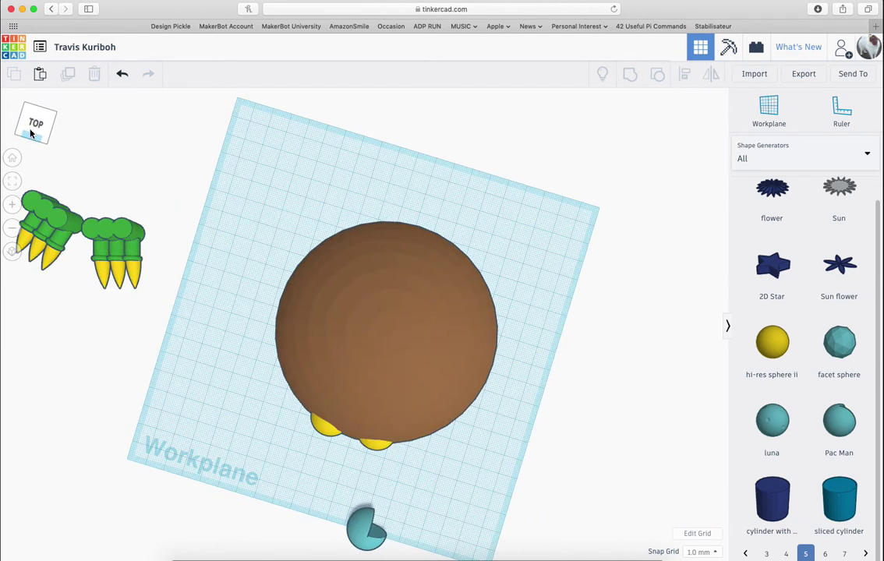
pyautogui.click(32, 134)
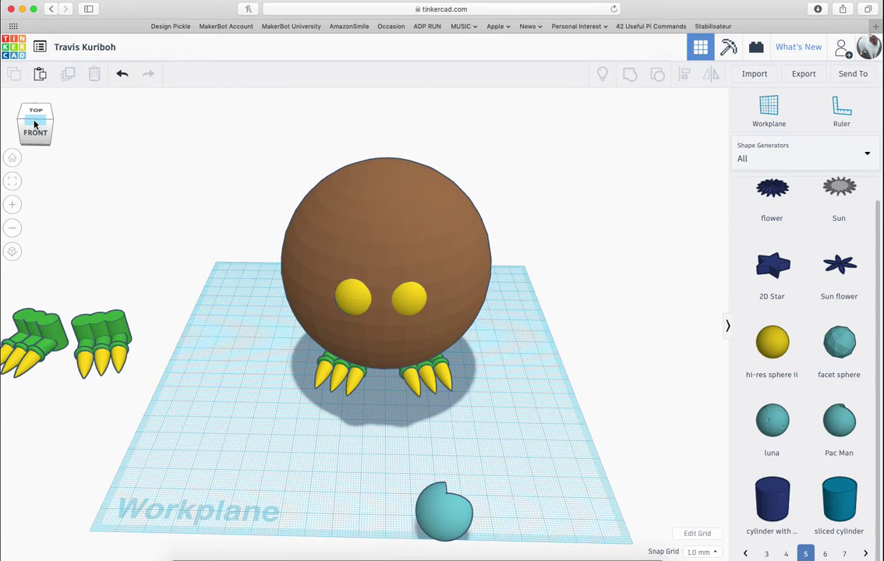
pyautogui.moveTo(450, 521); pyautogui.dragTo(372, 472)
pyautogui.click(305, 501)
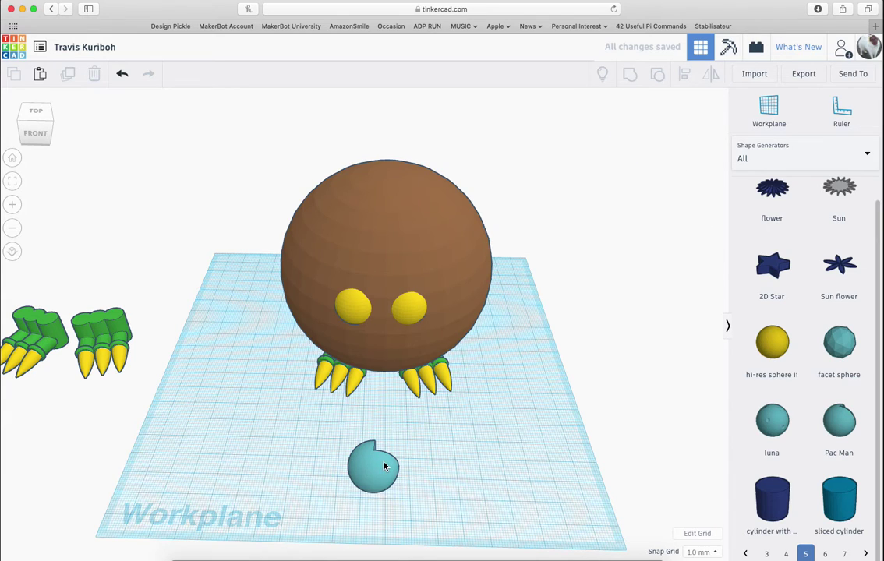
# Rotate the Pac Man shape upright by 90 degrees so its wedge-shaped mouth cut shows from the front
pyautogui.click(384, 466)
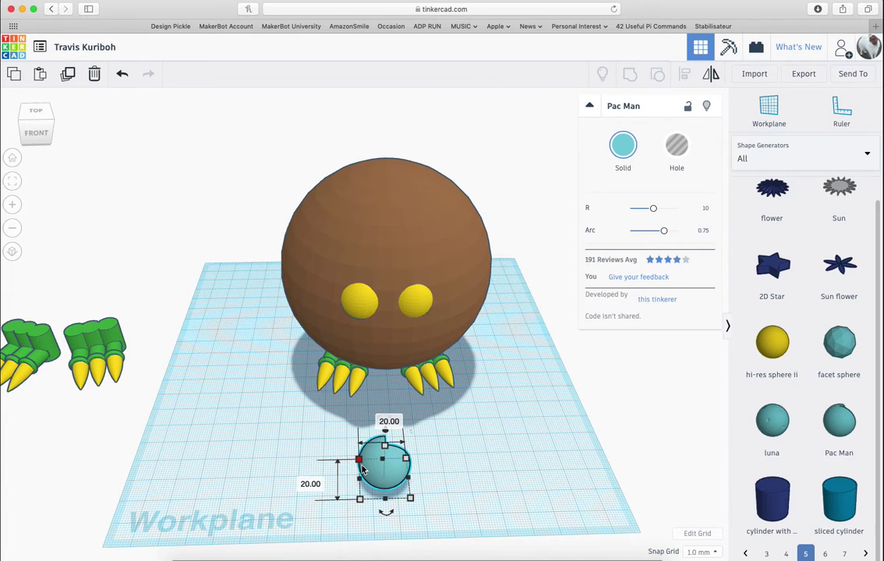
pyautogui.moveTo(436, 486); pyautogui.dragTo(464, 478, button='right')
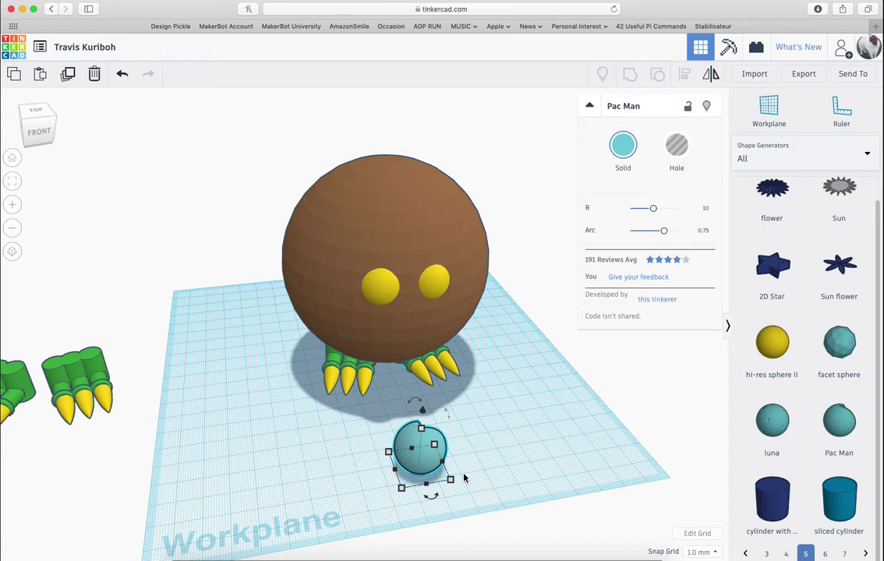
pyautogui.moveTo(448, 413); pyautogui.dragTo(449, 412)
pyautogui.click(450, 400)
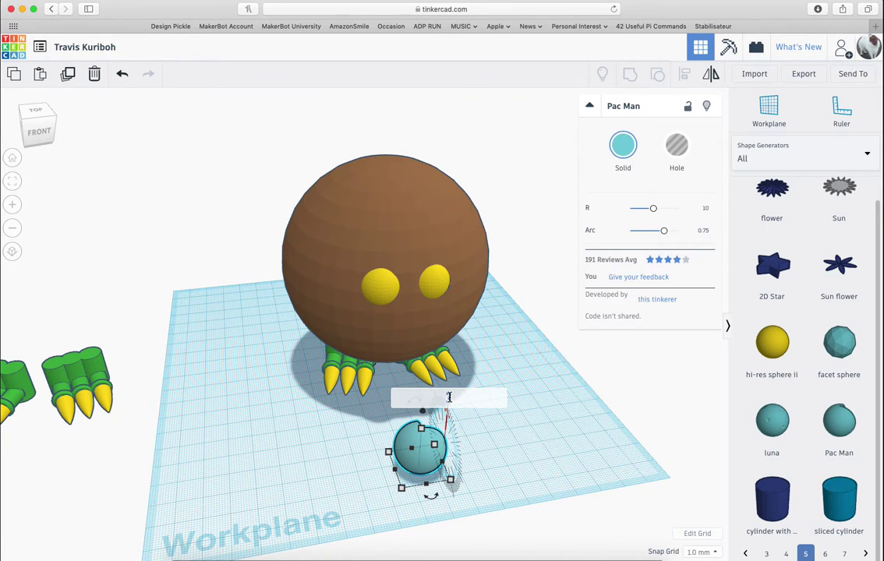
pyautogui.write('90')
pyautogui.press('Return')
pyautogui.click(361, 465)
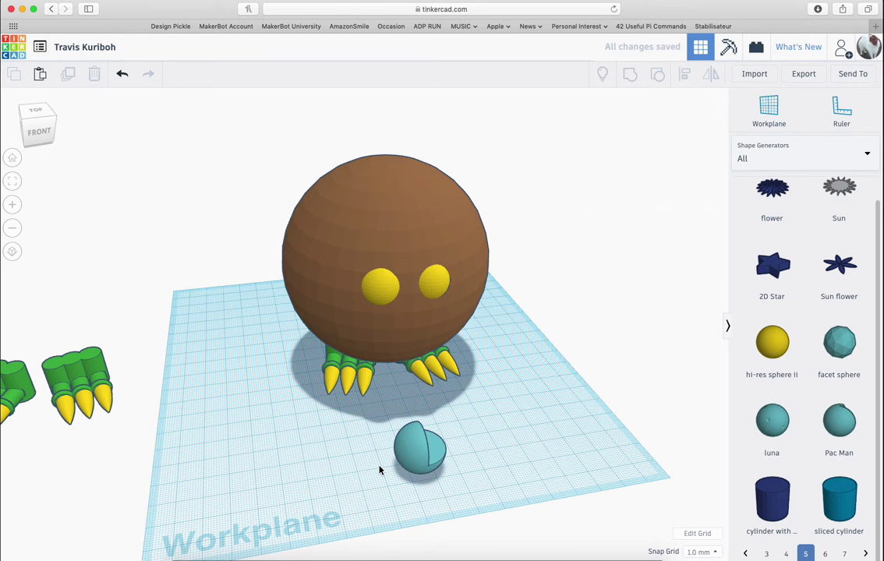
# Turn the Pac Man shape in the front view so its mouth opening points left and slightly downward
pyautogui.moveTo(379, 470); pyautogui.dragTo(375, 449, button='right')
pyautogui.moveTo(370, 435); pyautogui.dragTo(345, 418, button='right')
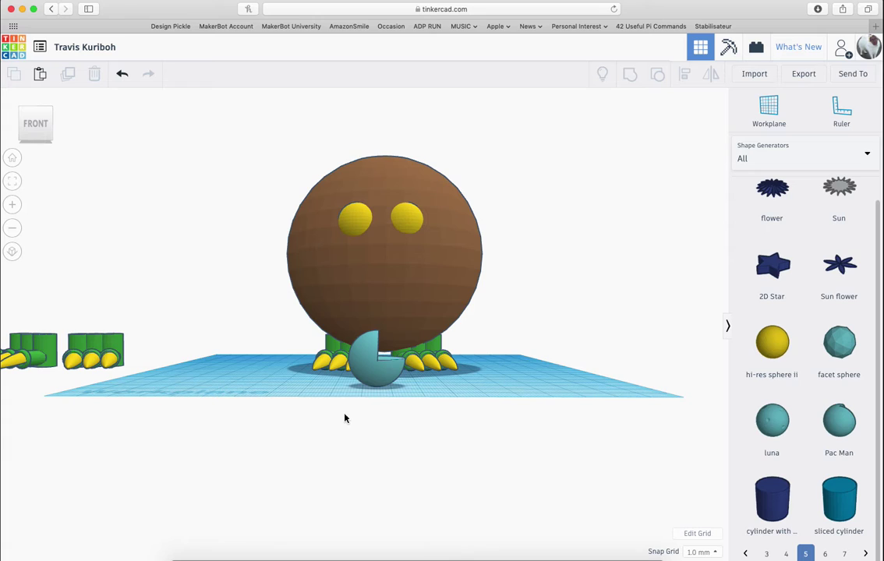
pyautogui.click(360, 343)
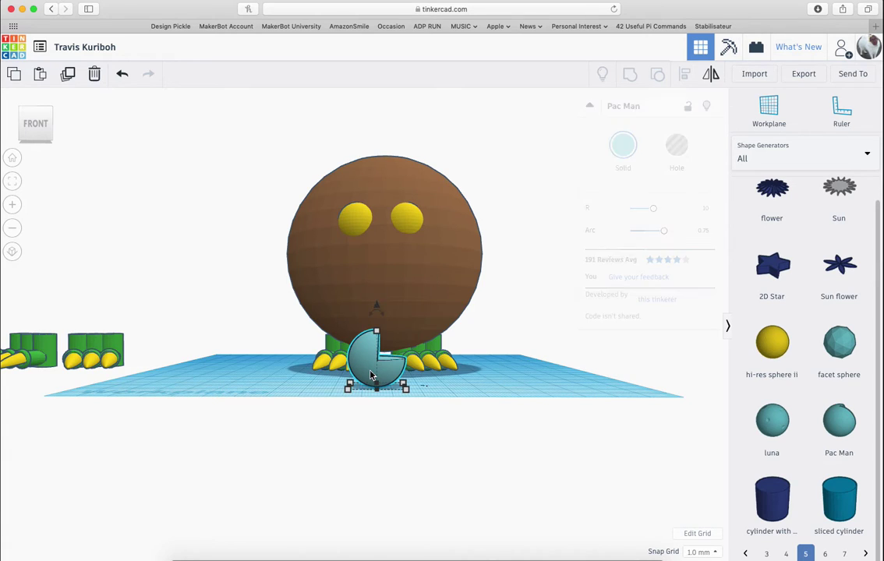
pyautogui.moveTo(375, 295); pyautogui.dragTo(345, 354)
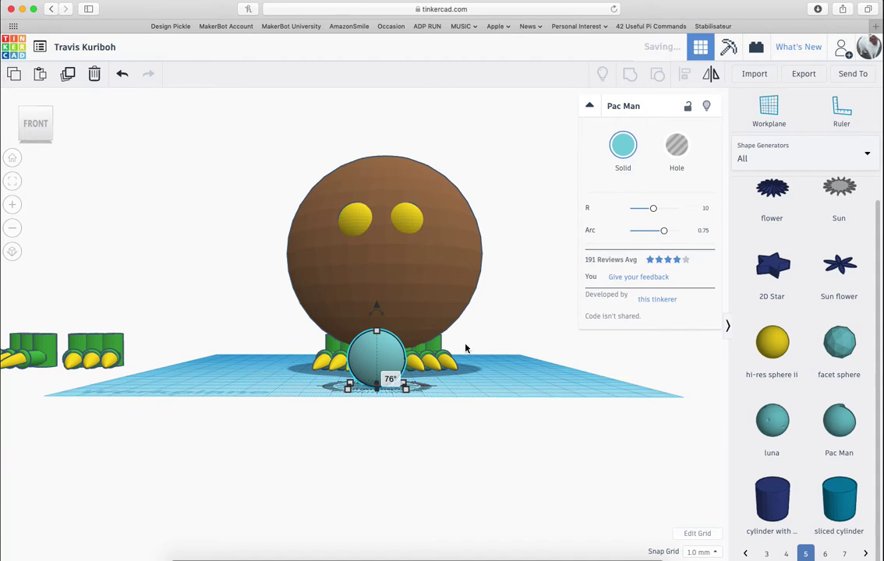
pyautogui.moveTo(376, 308); pyautogui.dragTo(366, 402)
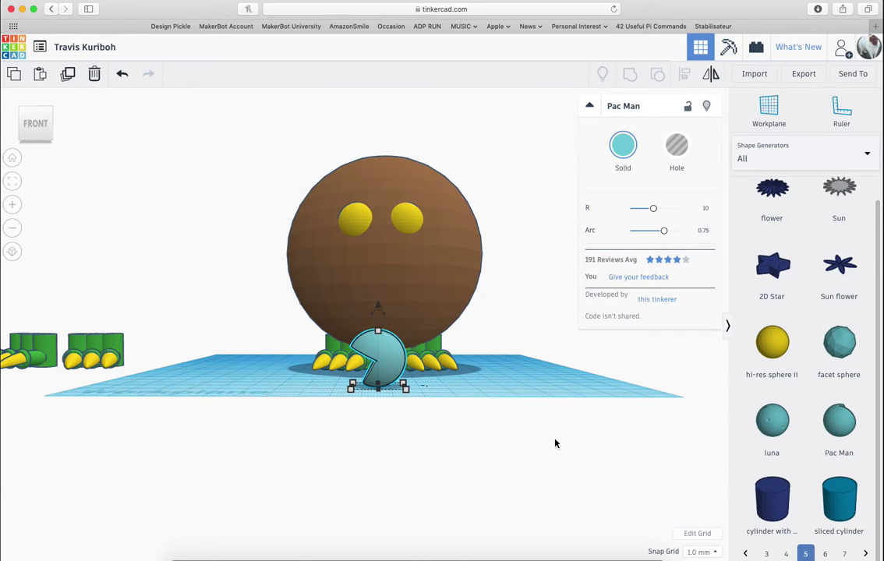
pyautogui.click(432, 471)
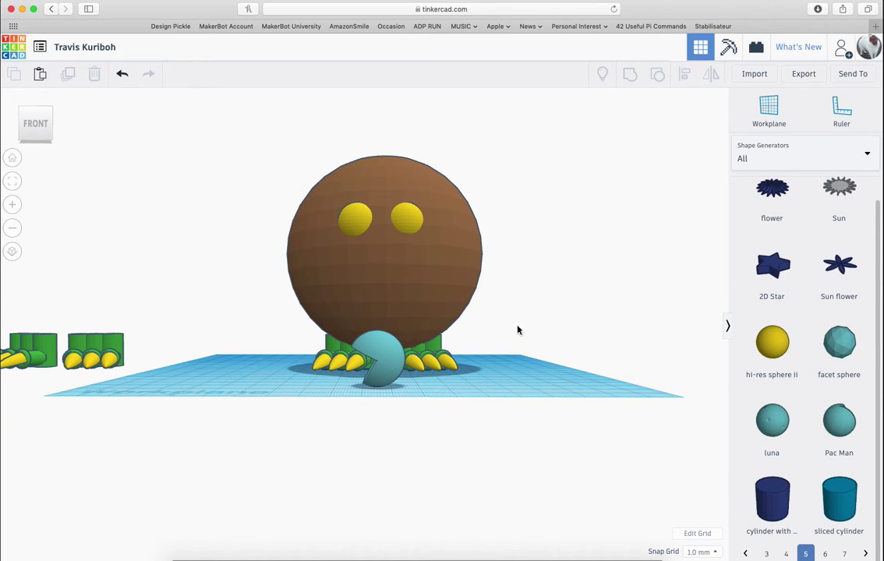
# Change the Pac Man shape's solid color to purple
pyautogui.click(381, 360)
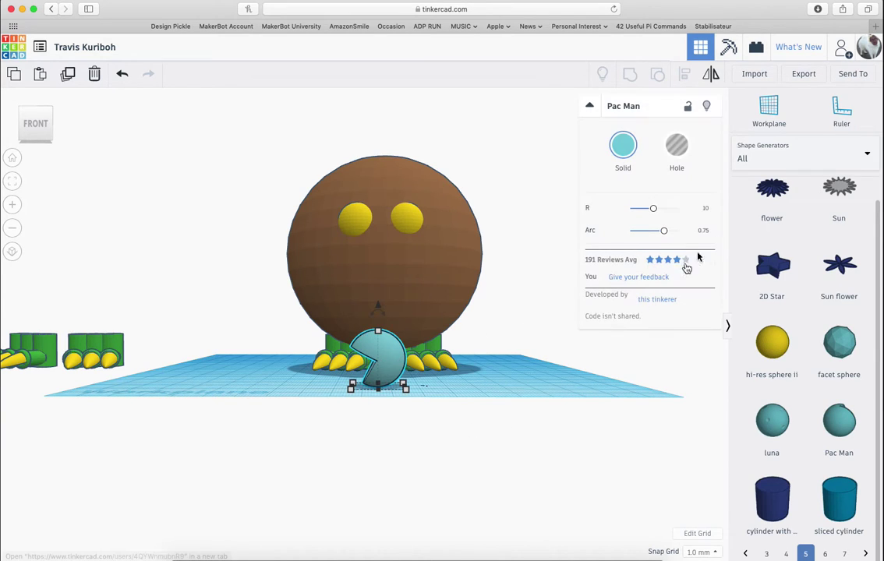
pyautogui.click(623, 146)
pyautogui.click(752, 248)
pyautogui.click(495, 444)
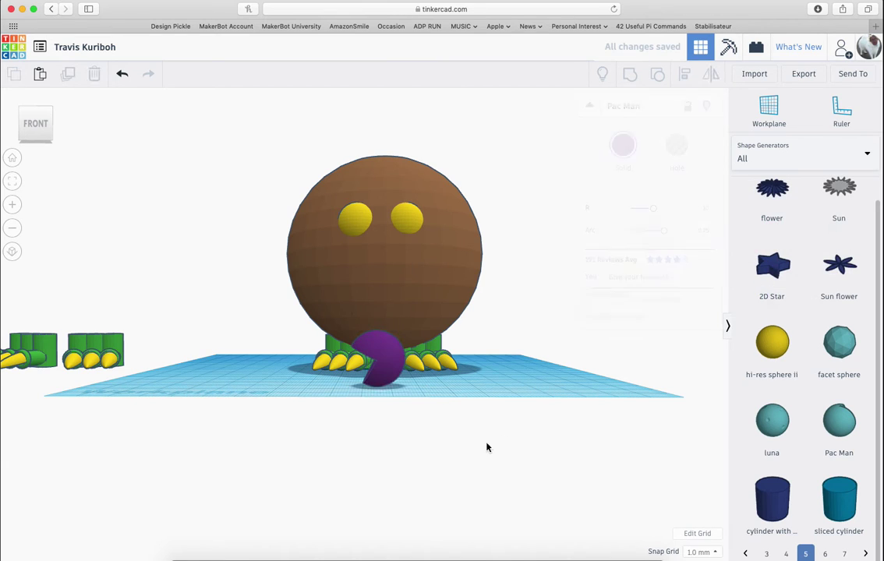
# Raise the purple Pac Man shape 49 mm above the workplane, just below eye level
pyautogui.moveTo(487, 446); pyautogui.dragTo(413, 429, button='right')
pyautogui.click(396, 427)
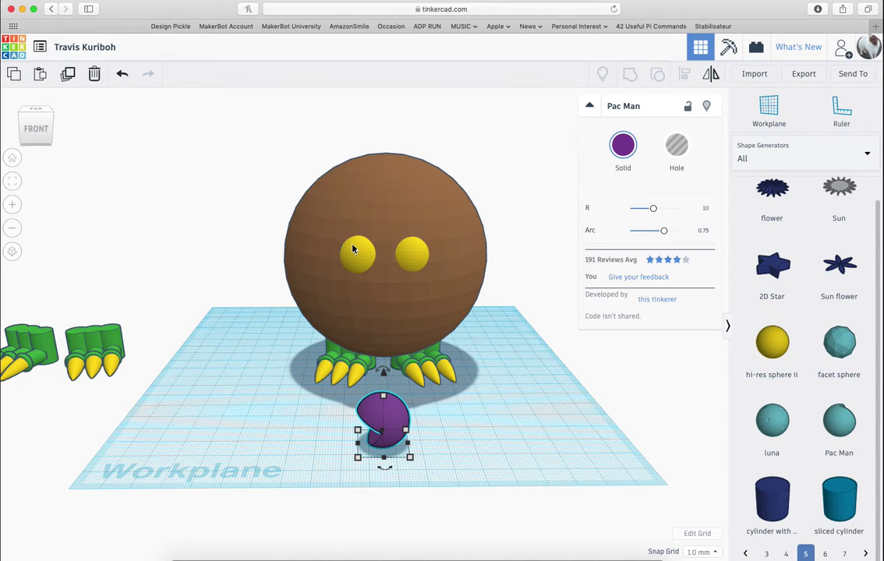
pyautogui.moveTo(383, 377); pyautogui.dragTo(381, 285)
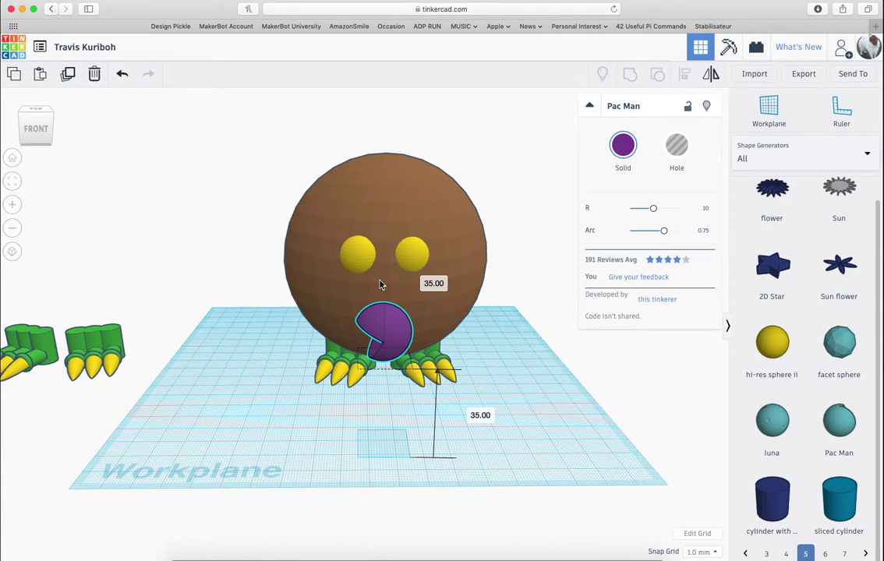
pyautogui.moveTo(382, 285); pyautogui.dragTo(381, 246)
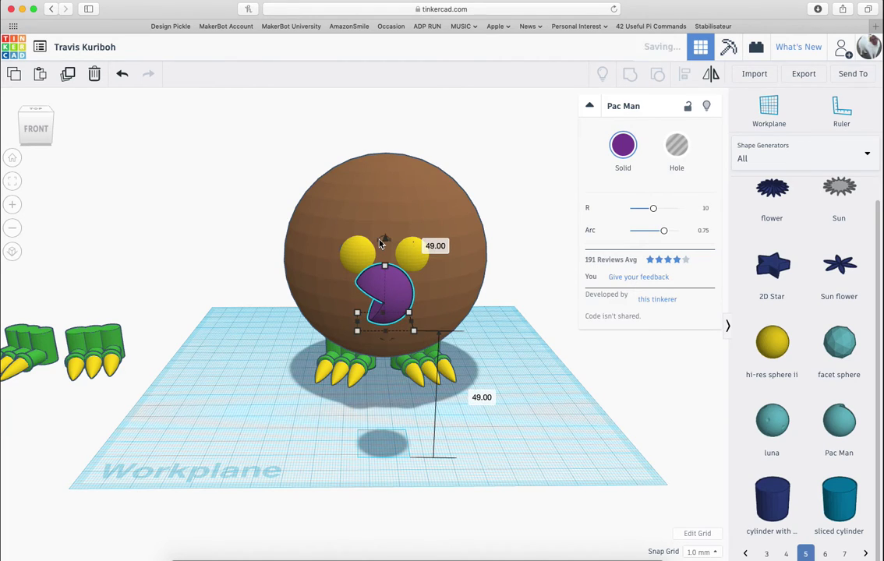
# Nudge the purple Pac Man shape left and back toward the body until it meets the left yellow eye
pyautogui.press('Left')
pyautogui.press('Left')
pyautogui.press('Up')
pyautogui.press('Up')
pyautogui.press('Up')
pyautogui.press('Left')
pyautogui.press('Left')
pyautogui.press('Left')
pyautogui.press('Left')
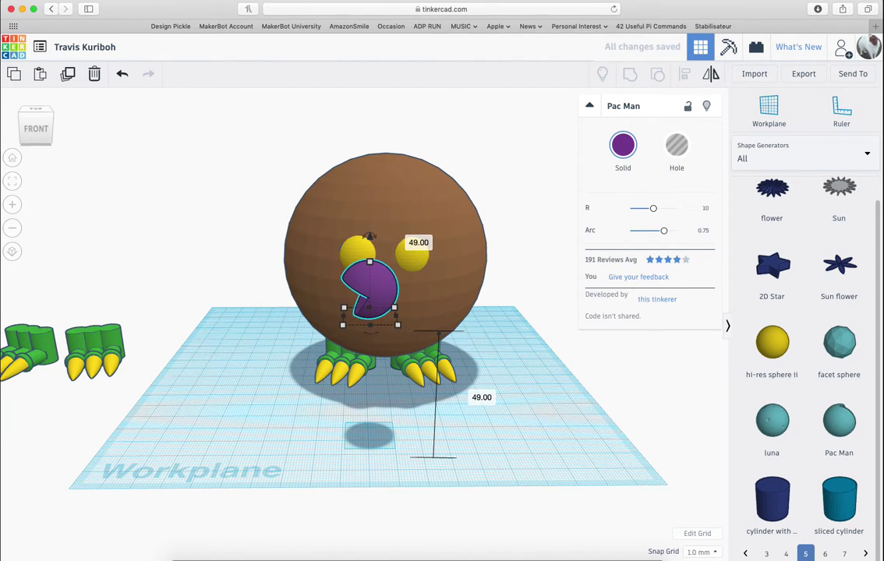
pyautogui.press('Up')
pyautogui.press('Up')
pyautogui.press('Up')
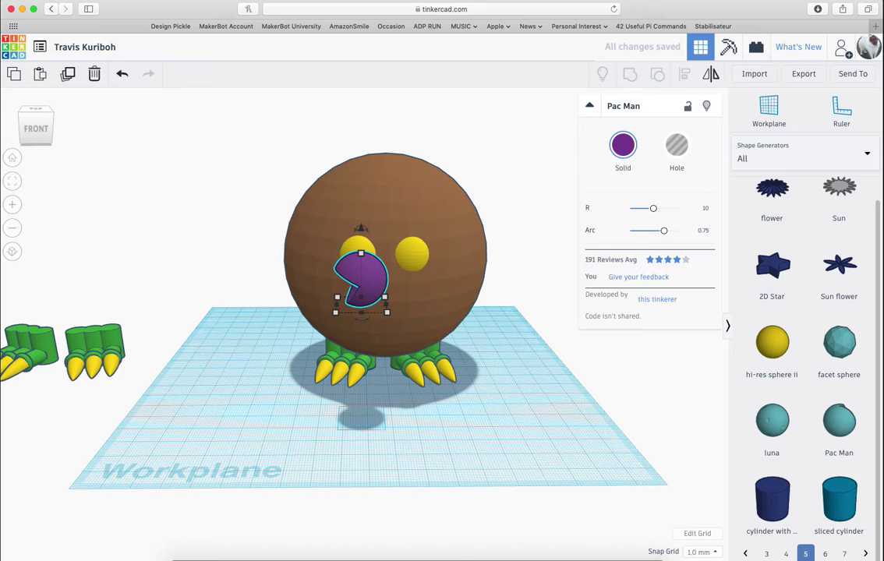
pyautogui.press('Left')
pyautogui.press('Up')
pyautogui.press('Up')
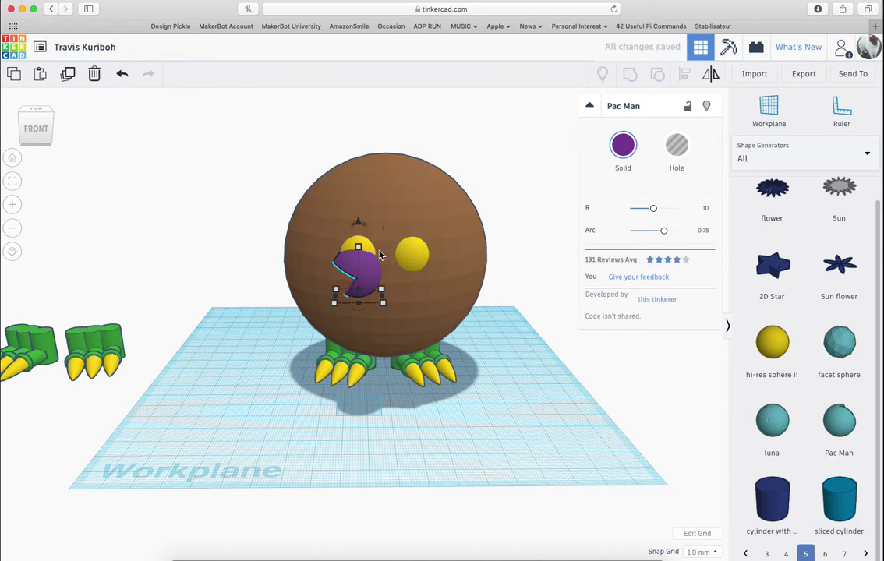
# Scale the purple Pac Man shape down proportionally to 11 mm tall and center it on the left yellow eye as a pupil
pyautogui.moveTo(361, 250)
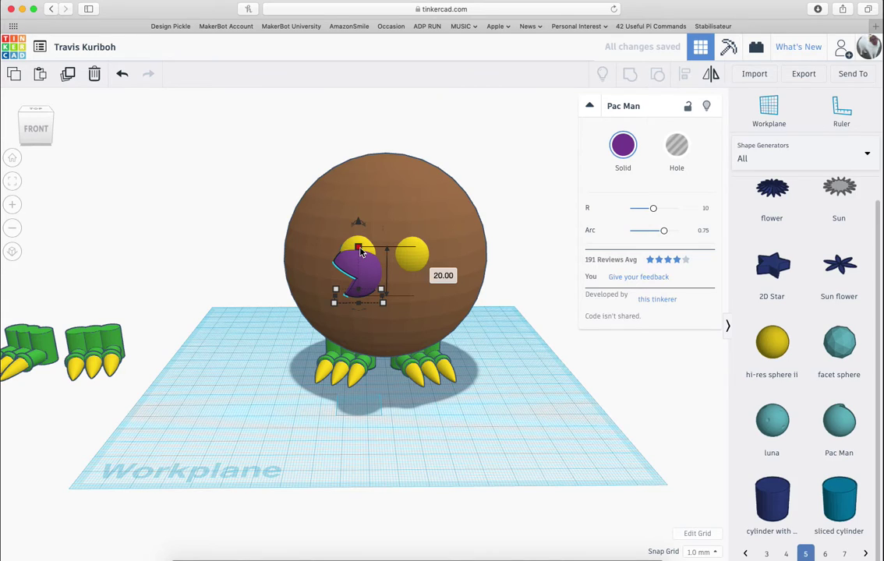
pyautogui.moveTo(361, 250); pyautogui.dragTo(357, 222)
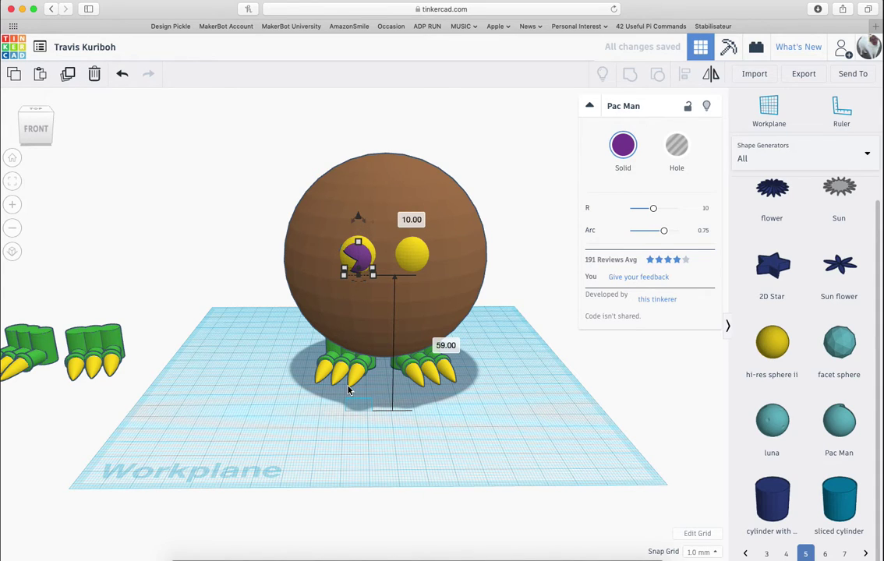
pyautogui.moveTo(349, 390); pyautogui.dragTo(355, 322, button='right')
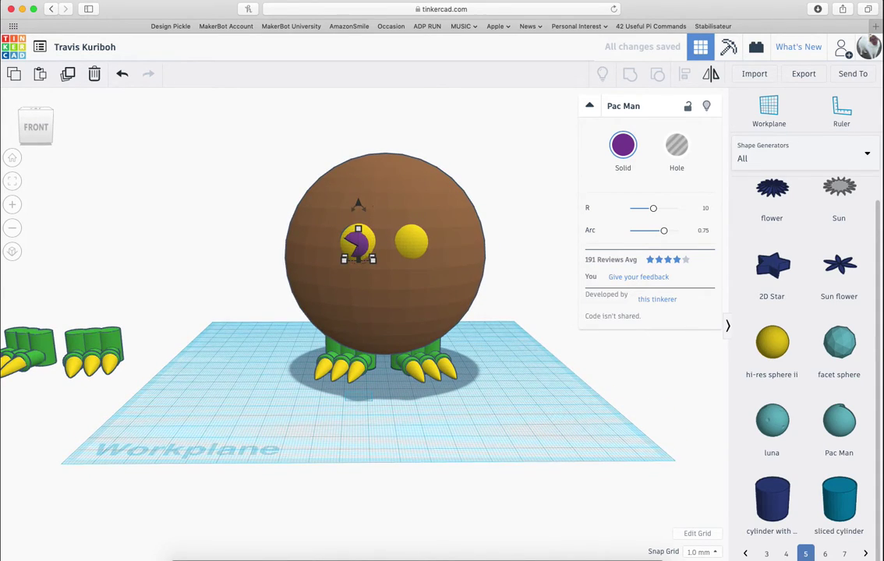
pyautogui.moveTo(360, 234); pyautogui.dragTo(360, 236)
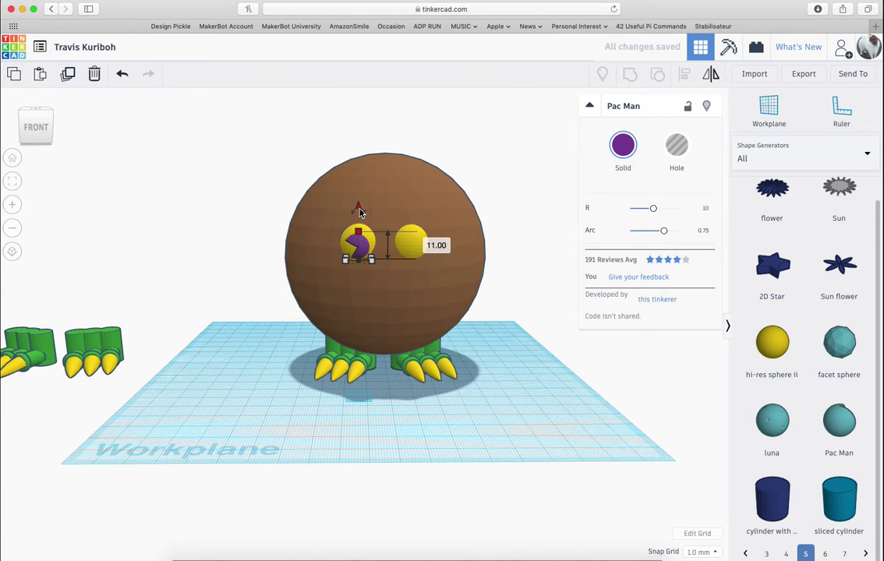
pyautogui.moveTo(358, 207); pyautogui.dragTo(360, 208)
pyautogui.click(231, 309)
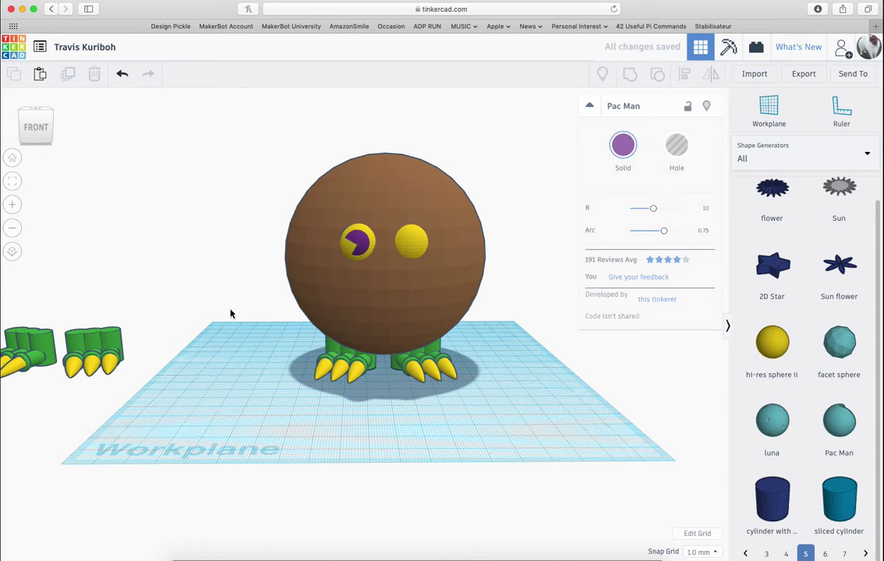
# Duplicate the purple pupil and shift the copy sideways onto the center of the right yellow eye
pyautogui.click(361, 248)
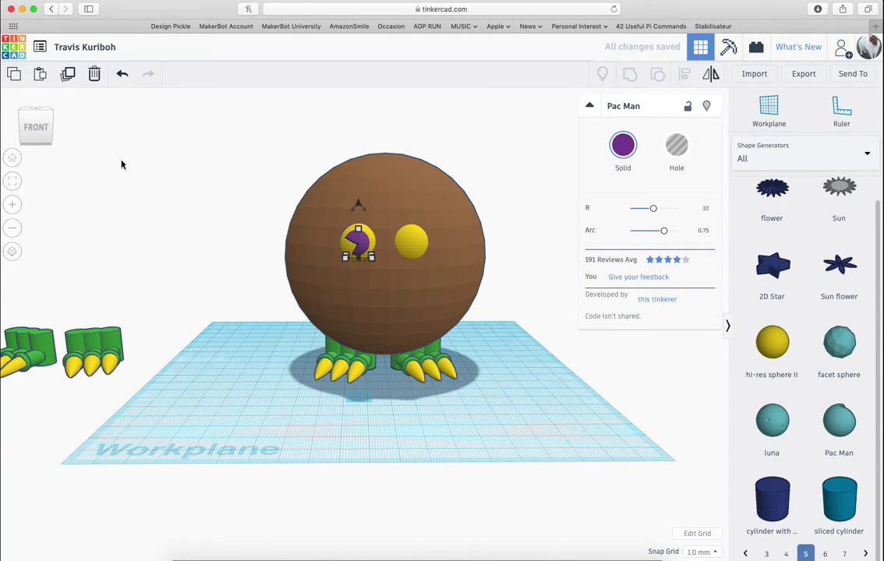
pyautogui.click(68, 75)
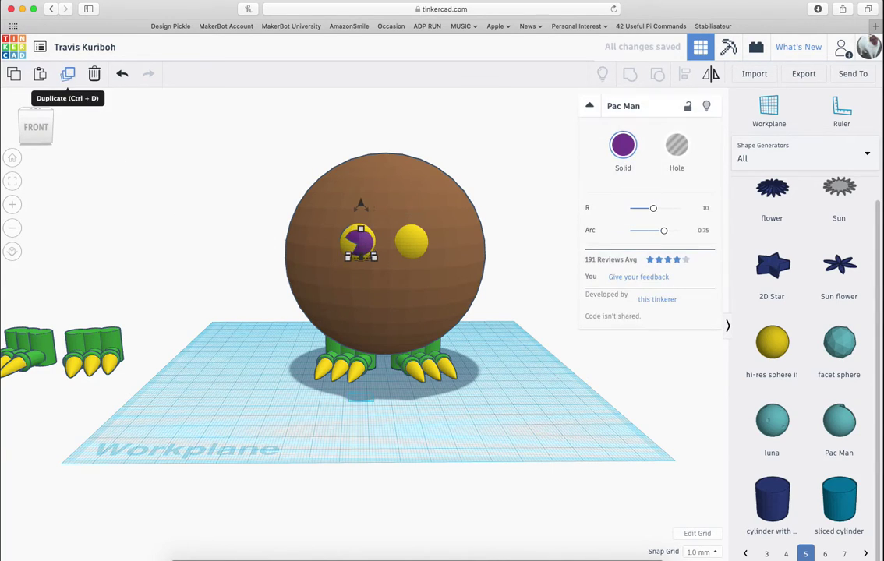
pyautogui.press('Right')
pyautogui.press('Right')
pyautogui.press('Right')
pyautogui.press('Right')
pyautogui.press('Right')
pyautogui.press('Right')
pyautogui.press('Right')
pyautogui.press('Right')
pyautogui.press('Right')
pyautogui.press('Right')
pyautogui.press('Right')
pyautogui.press('Right')
pyautogui.press('Right')
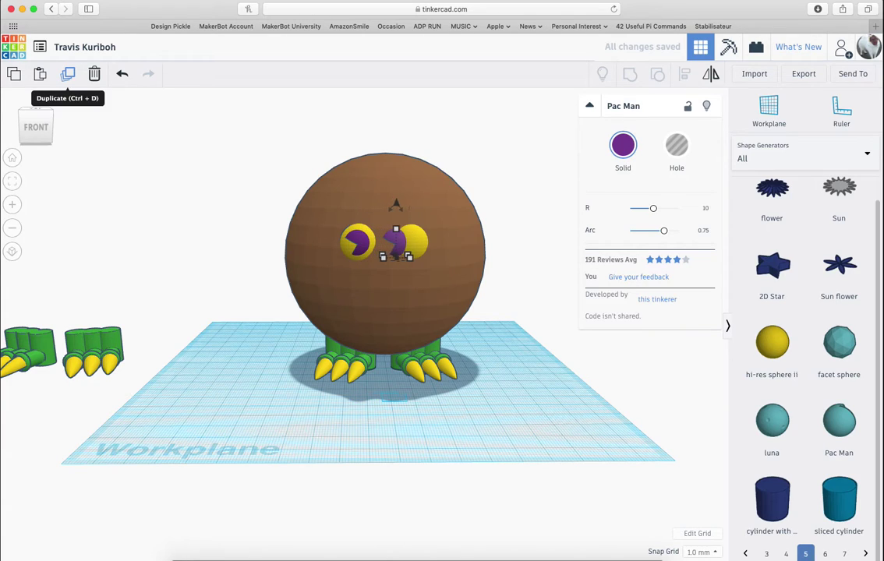
pyautogui.press('Left')
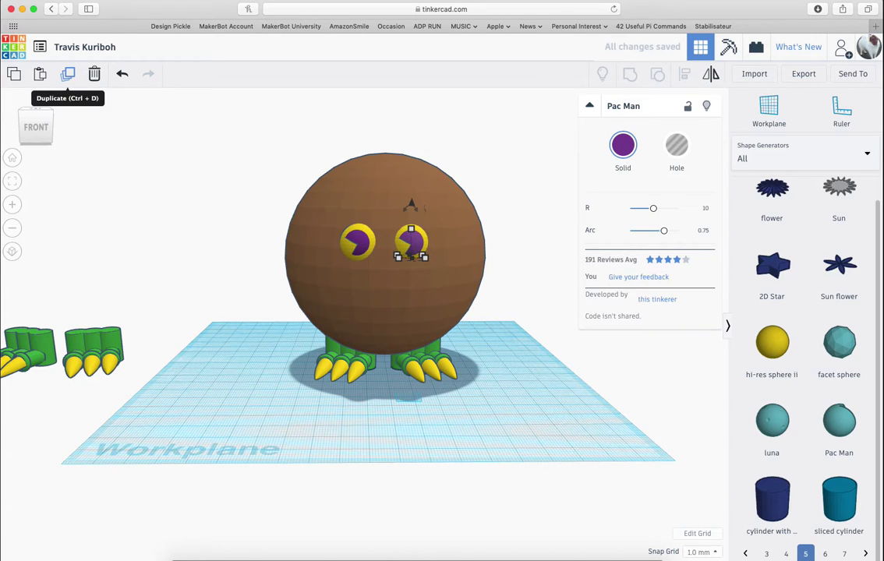
pyautogui.click(161, 187)
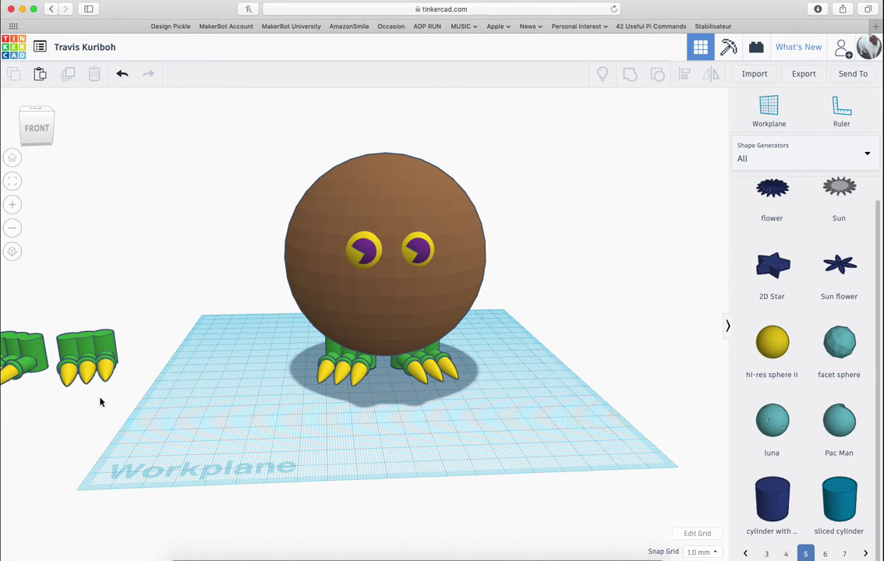
# Move the nearer spare clawed foot from beside the workplane to the front right area of the workplane
pyautogui.moveTo(88, 359); pyautogui.dragTo(488, 446)
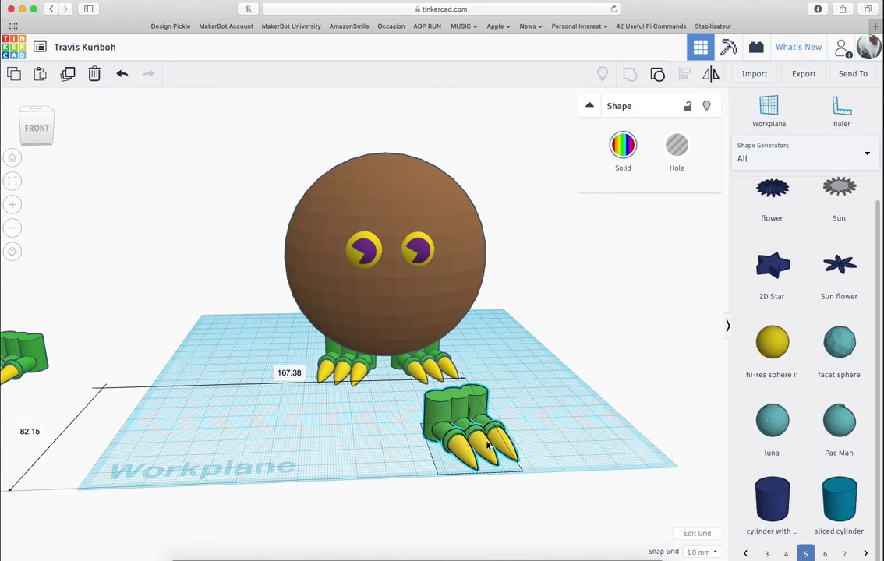
pyautogui.moveTo(488, 446); pyautogui.dragTo(488, 446)
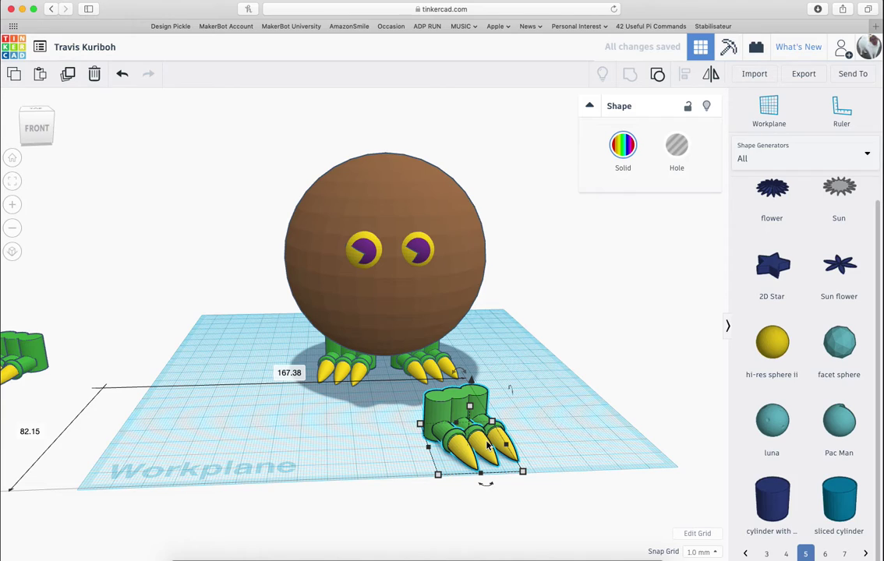
pyautogui.click(543, 396)
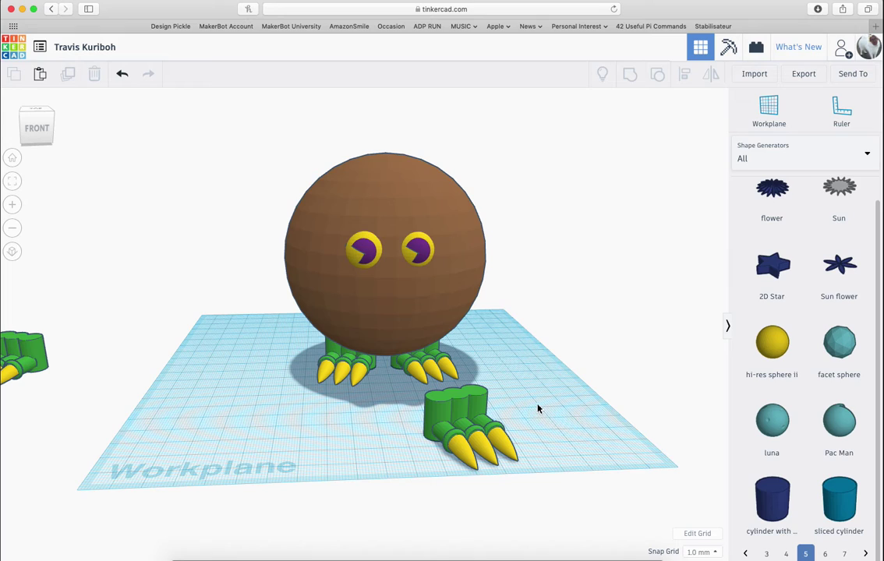
# Ungroup the spare clawed foot at the workplane's front right and delete its three upright green leg cylinders, keeping the clawed toes
pyautogui.click(481, 435)
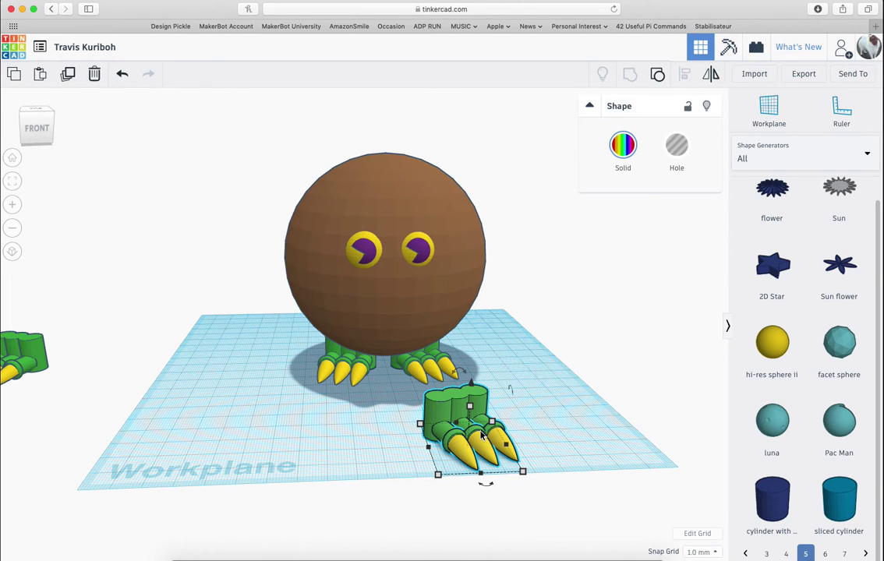
pyautogui.click(657, 74)
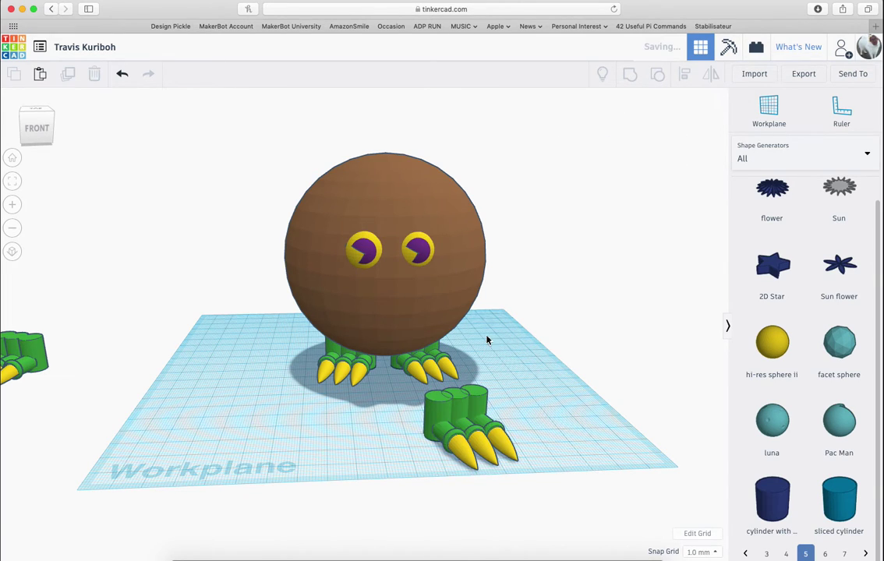
pyautogui.click(477, 411)
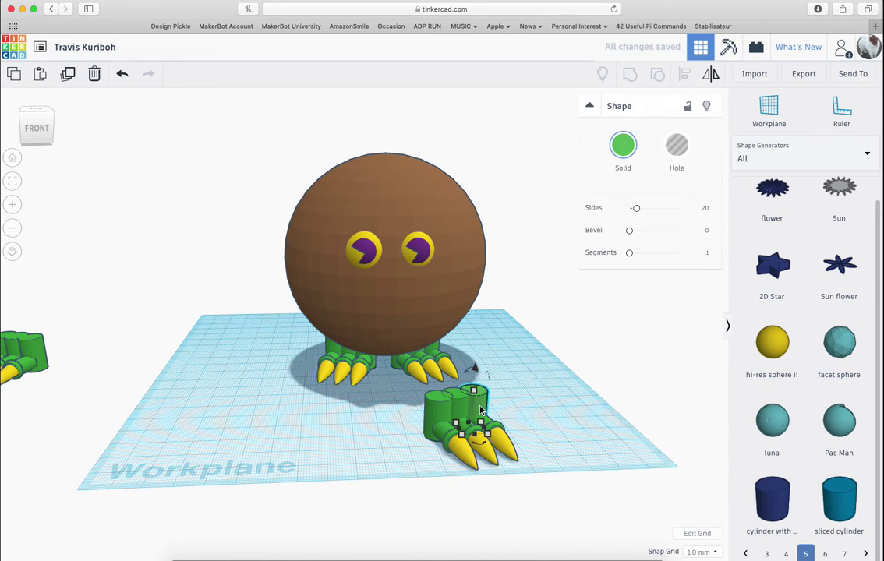
pyautogui.press('Delete')
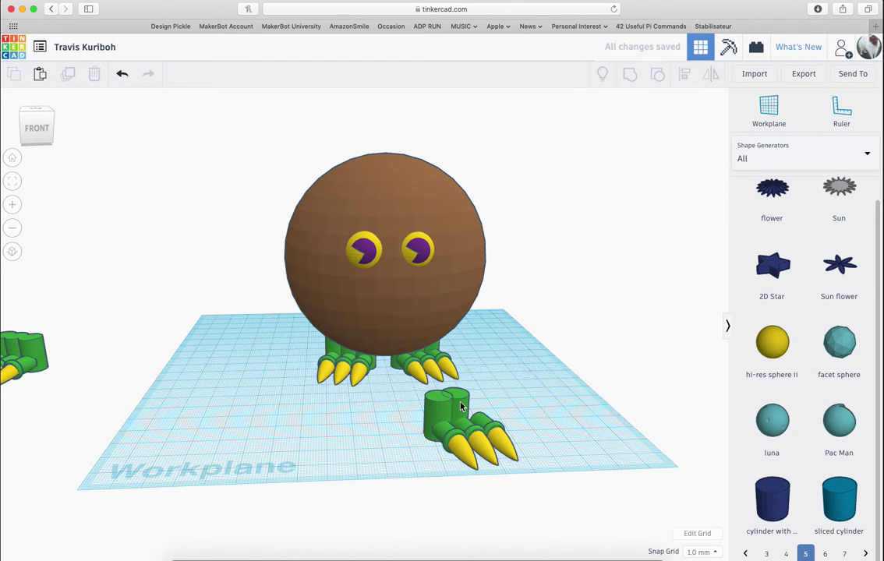
pyautogui.click(460, 407)
pyautogui.press('Delete')
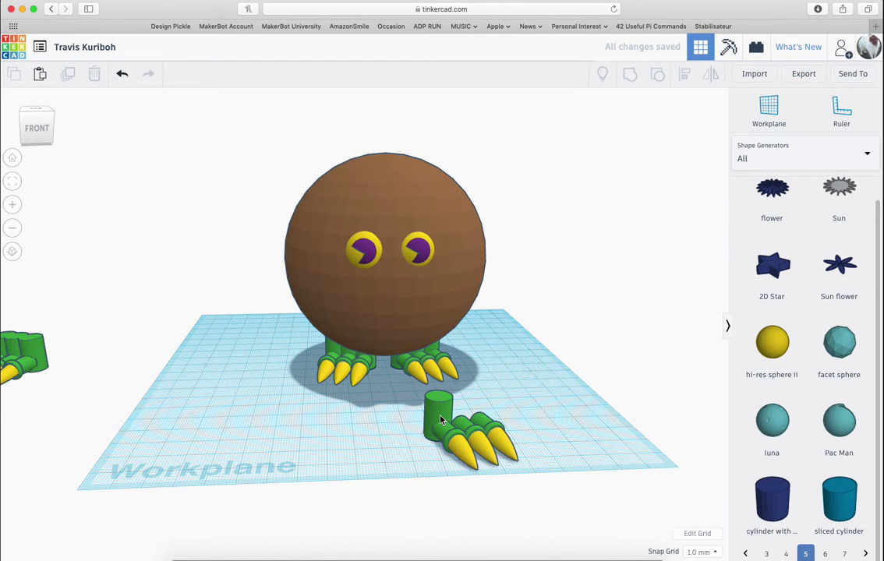
pyautogui.click(439, 419)
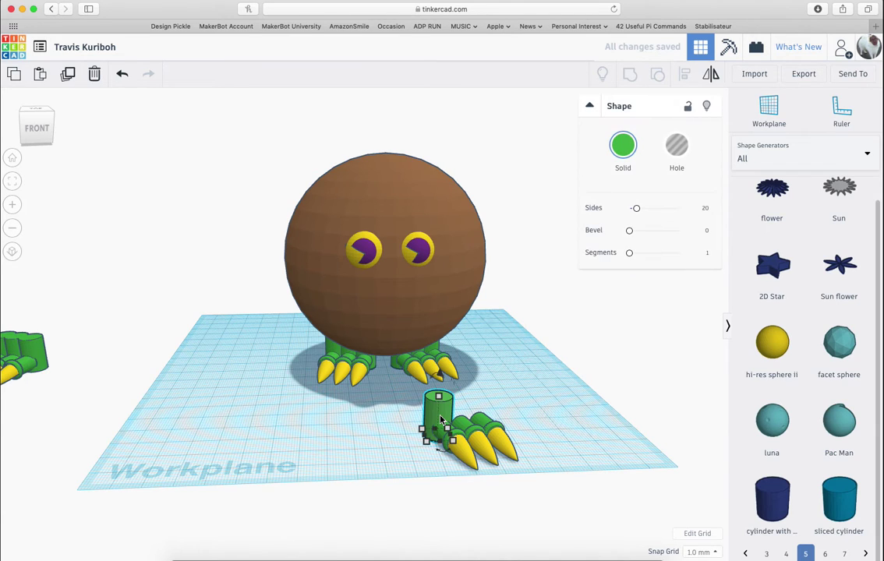
pyautogui.press('Delete')
pyautogui.moveTo(437, 415); pyautogui.dragTo(436, 426, button='right')
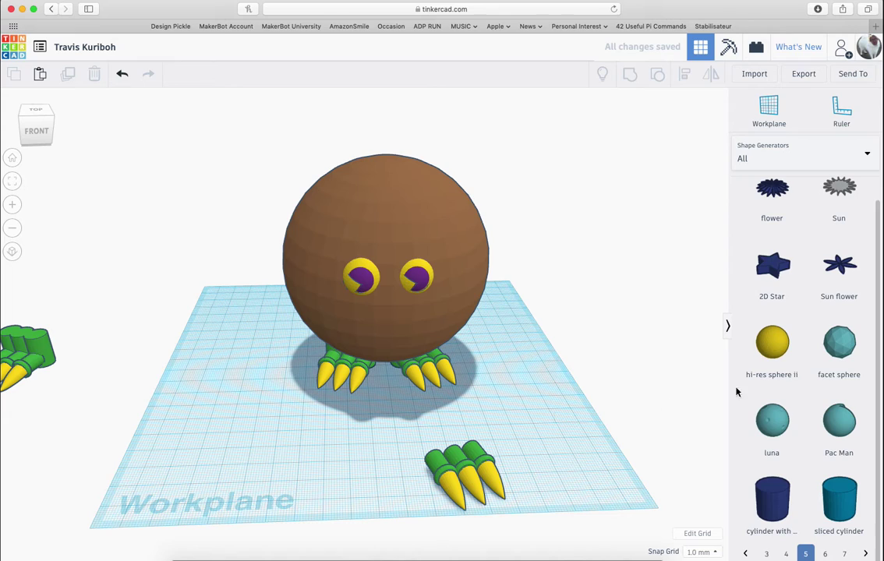
pyautogui.scroll(2, 787, 276)
pyautogui.click(760, 158)
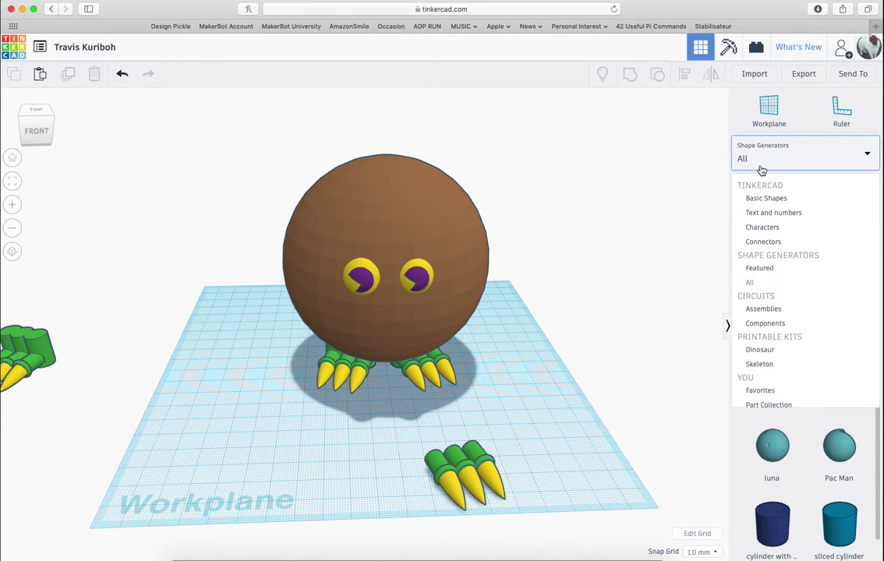
pyautogui.click(752, 195)
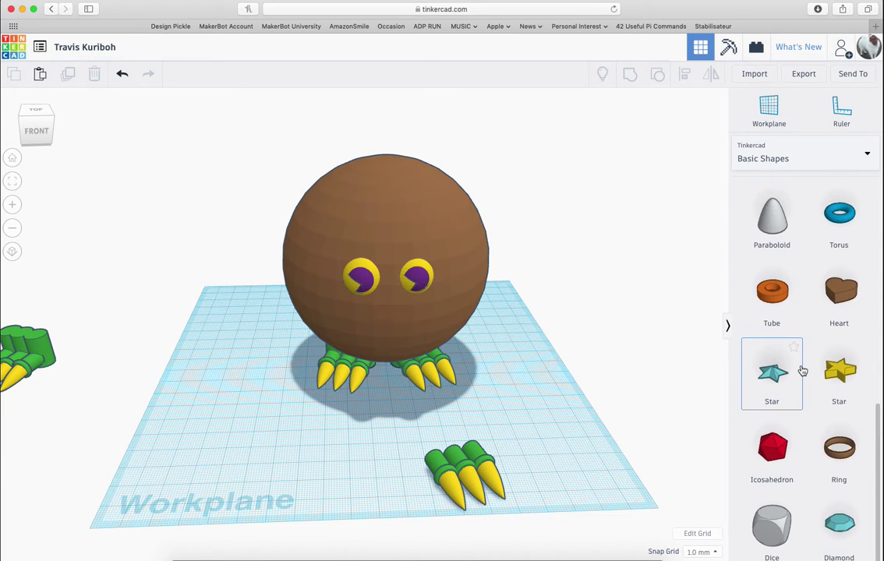
pyautogui.scroll(10, 802, 369)
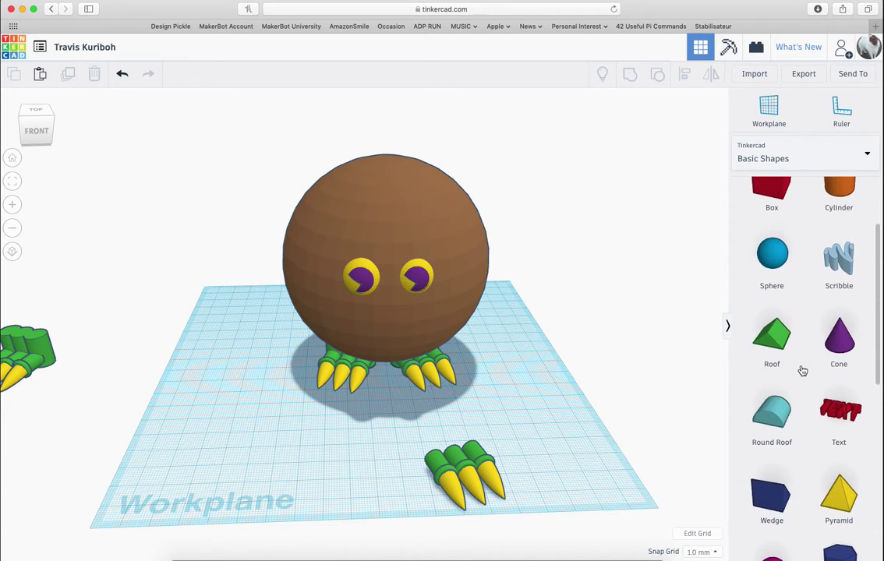
pyautogui.scroll(3, 779, 351)
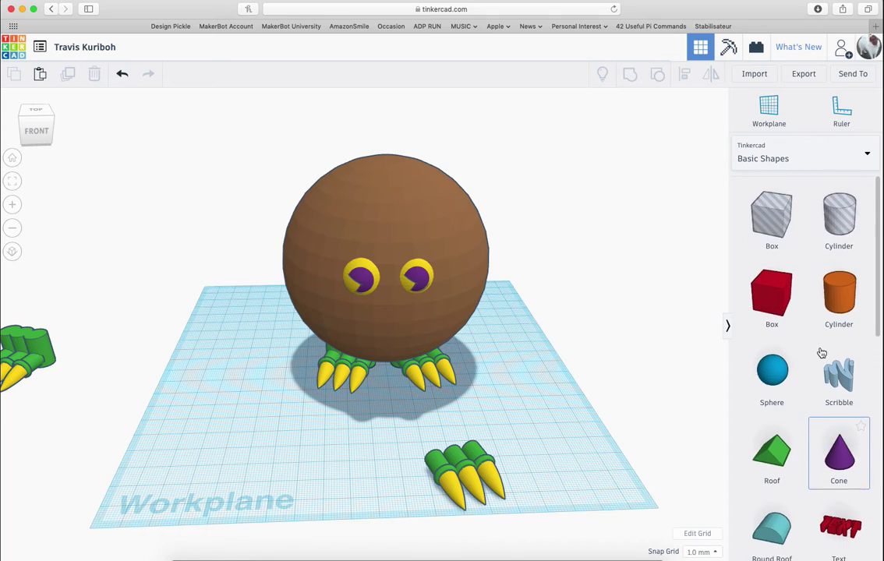
# Find the Capsule among all shape generators and place it on the workplane just behind the loose clawed toes
pyautogui.click(782, 159)
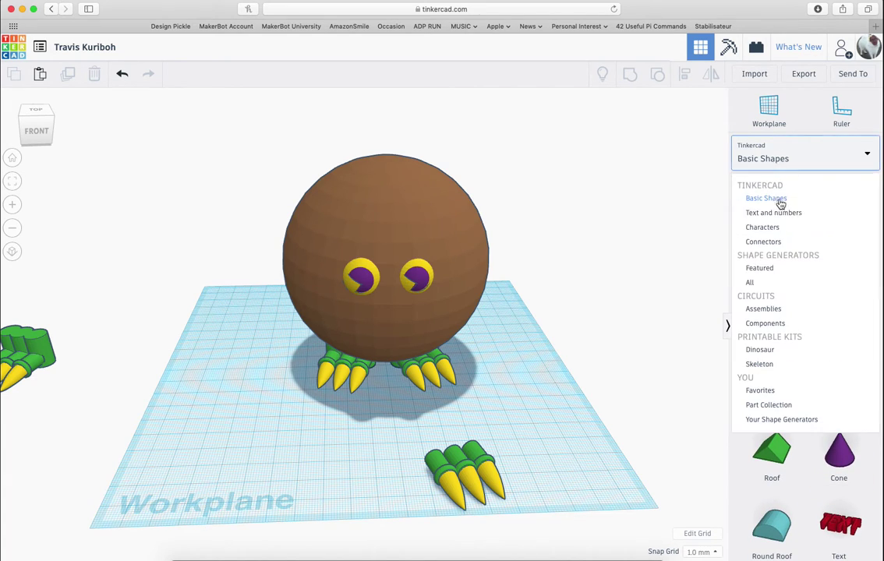
pyautogui.click(772, 274)
pyautogui.scroll(-3, 789, 382)
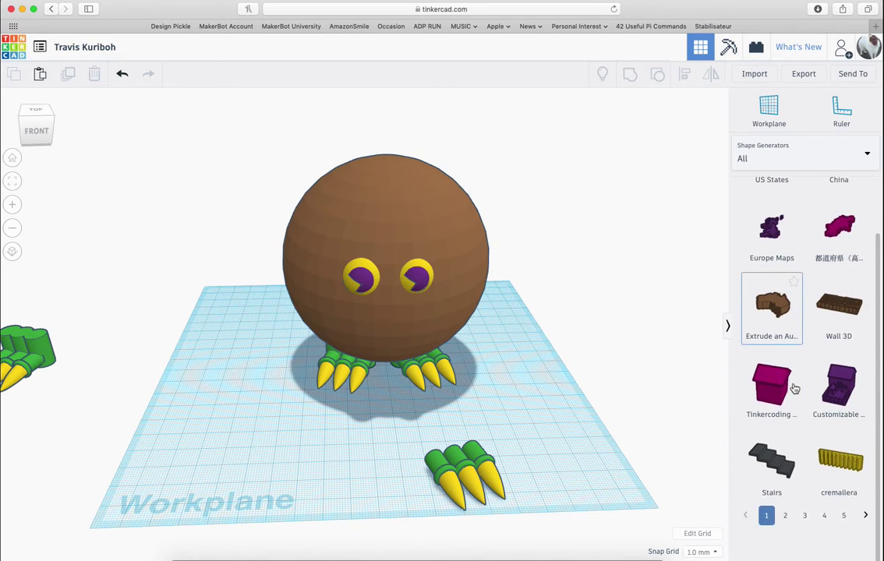
pyautogui.click(786, 553)
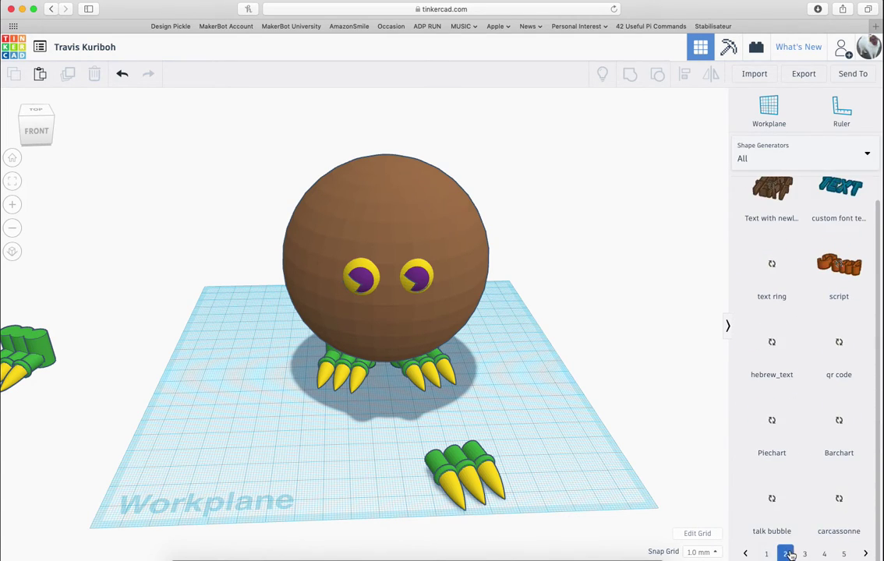
pyautogui.click(803, 555)
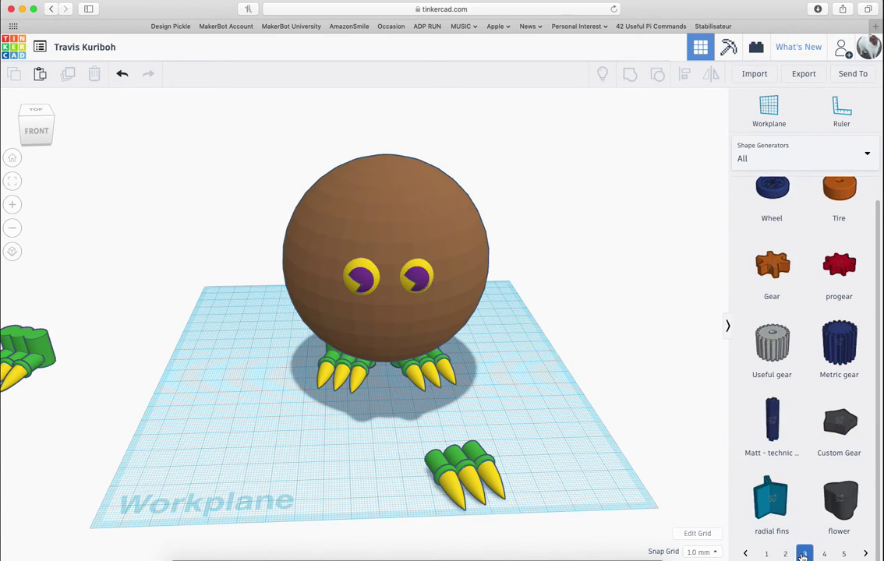
pyautogui.click(824, 555)
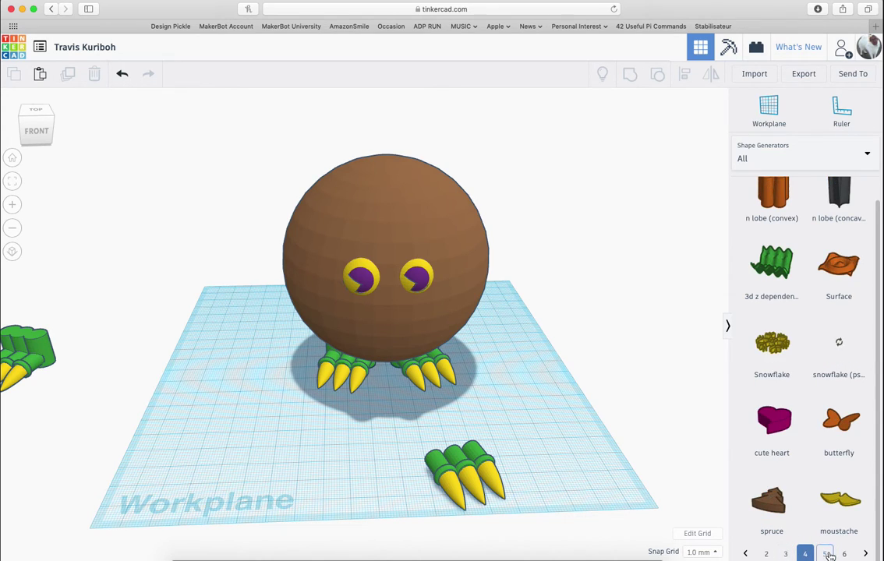
pyautogui.click(821, 554)
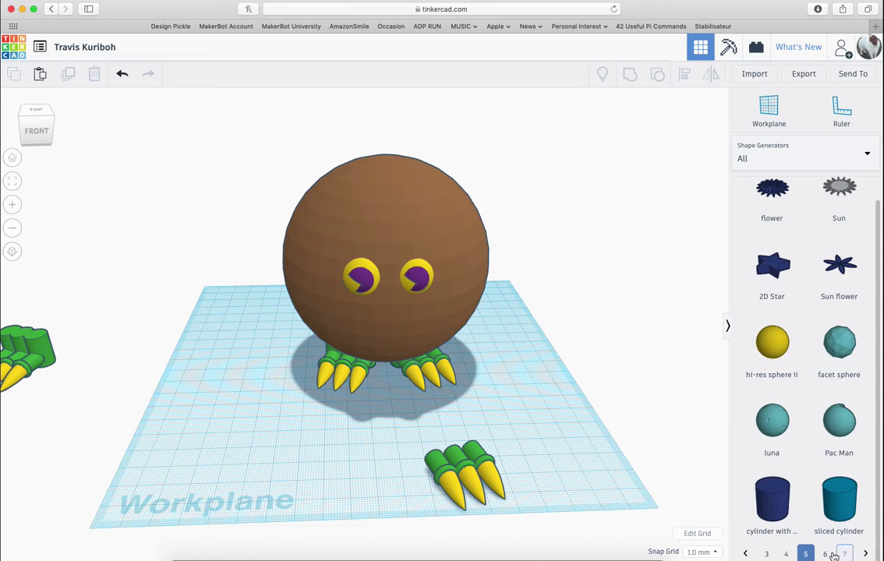
pyautogui.click(825, 554)
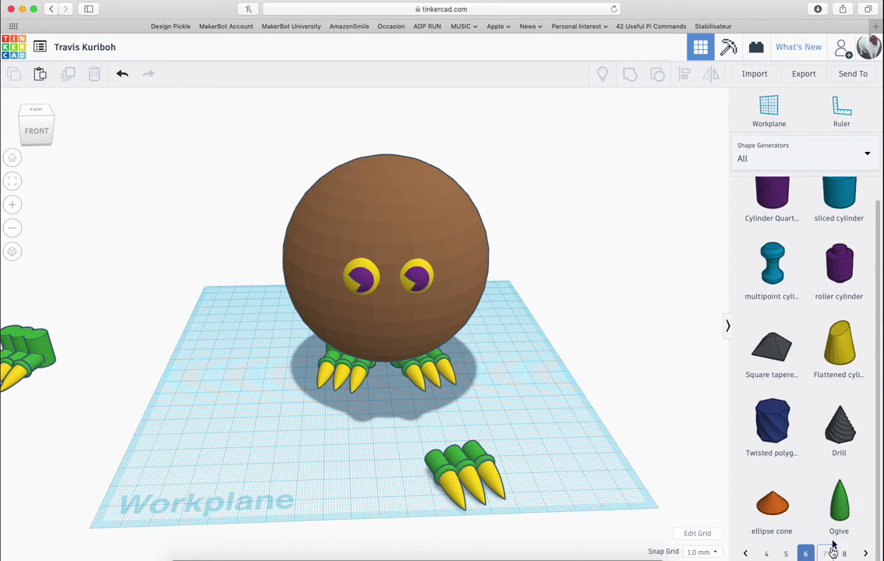
pyautogui.scroll(1, 826, 498)
pyautogui.scroll(-1, 826, 476)
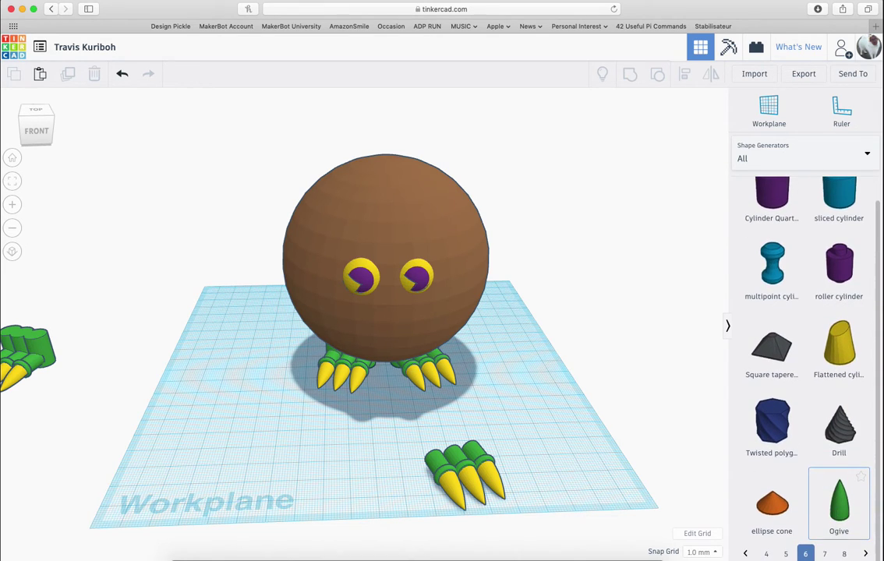
pyautogui.click(827, 555)
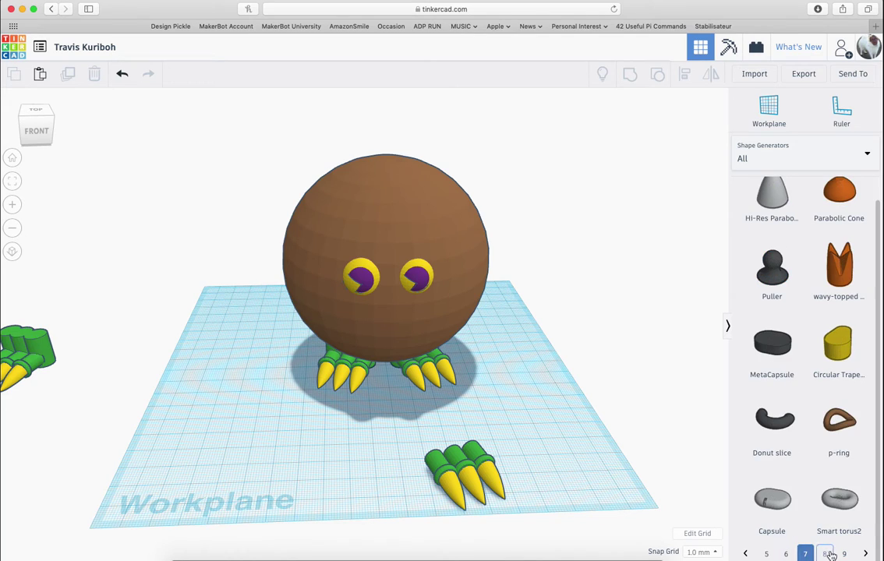
pyautogui.scroll(1, 836, 531)
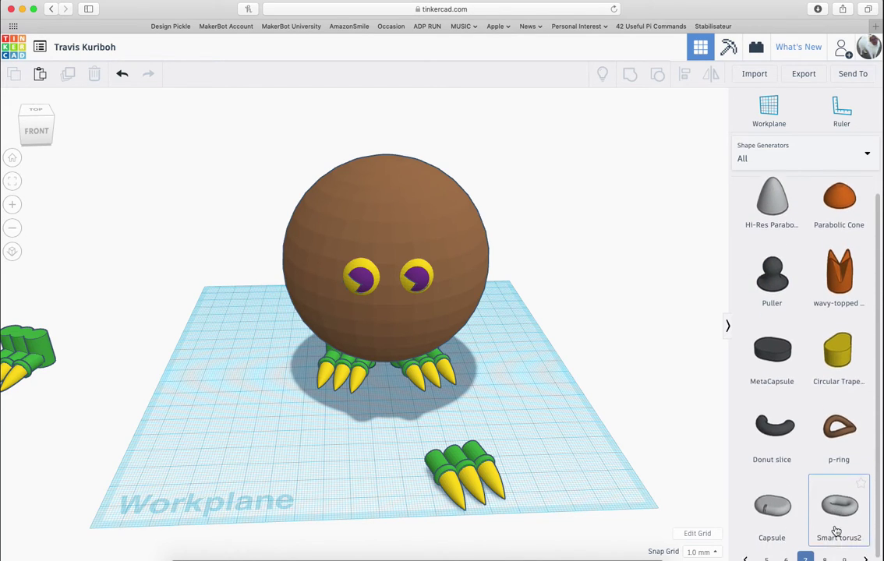
pyautogui.scroll(-1, 822, 524)
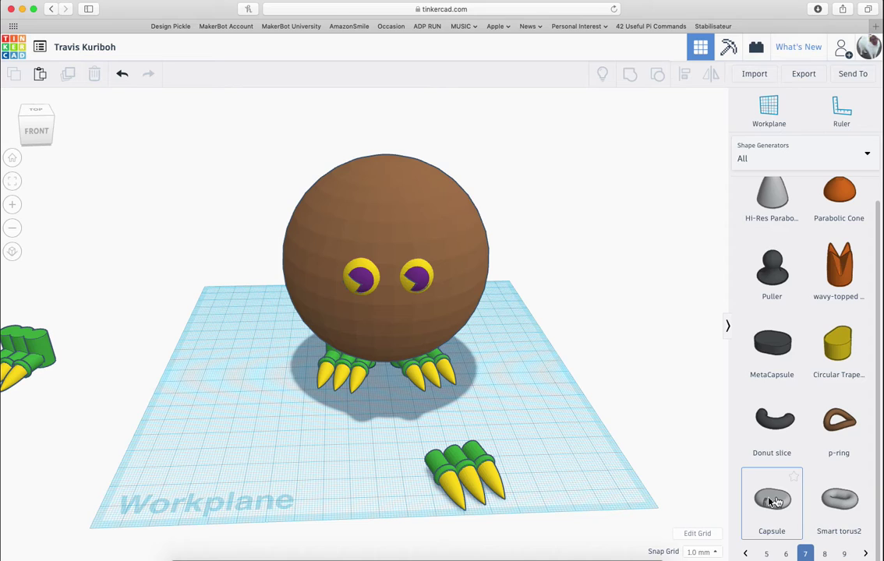
pyautogui.moveTo(776, 503); pyautogui.dragTo(522, 439)
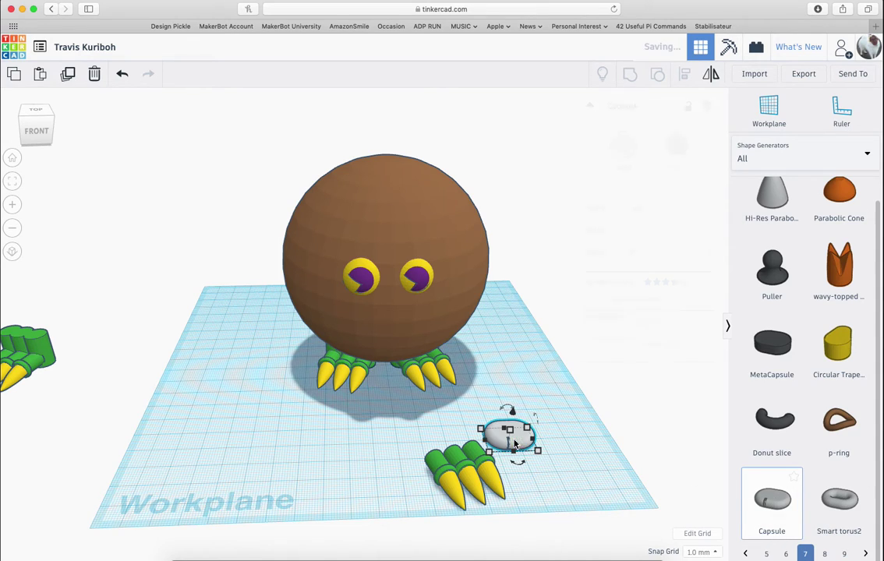
# Colour the capsule behind the loose toes green
pyautogui.click(623, 145)
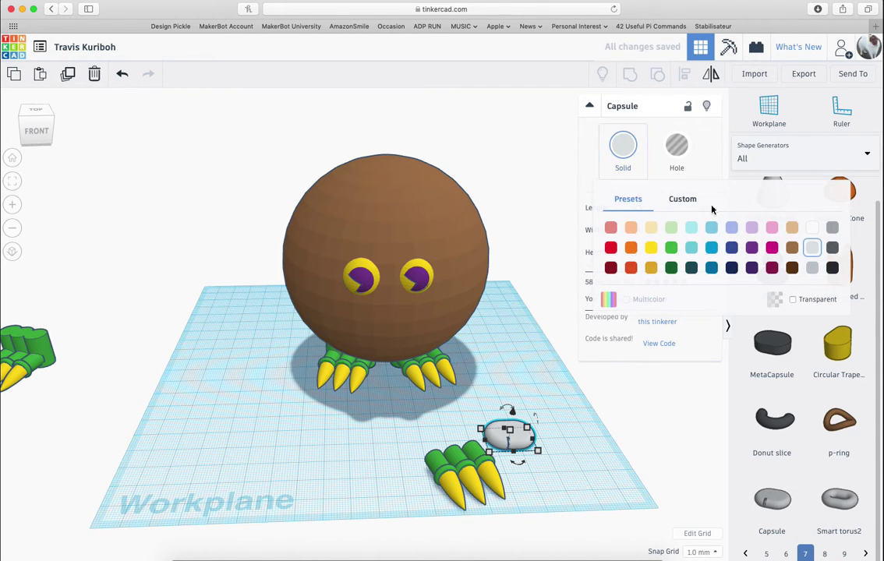
pyautogui.click(671, 247)
pyautogui.click(459, 392)
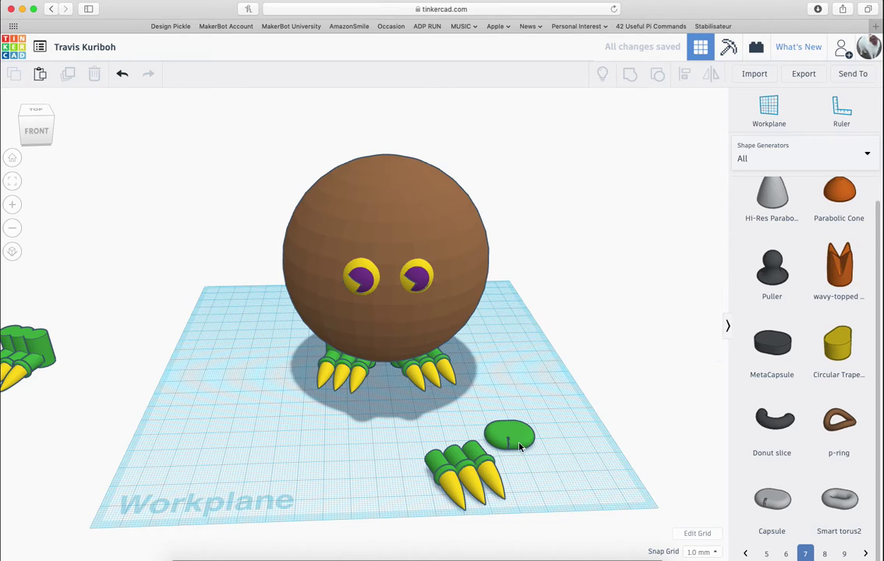
# Stretch the green capsule slightly longer toward the loose toes and rotate it 90° to stand on its edge
pyautogui.click(510, 437)
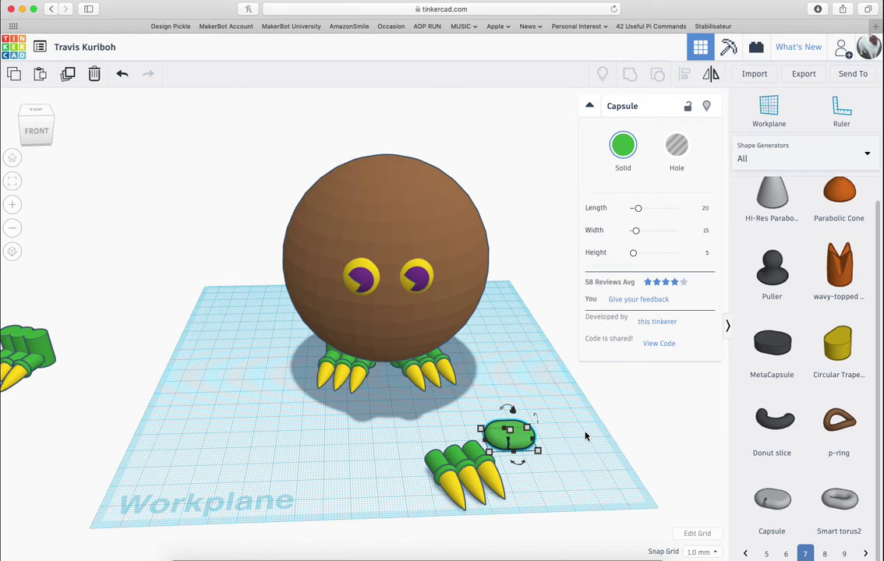
pyautogui.click(472, 467)
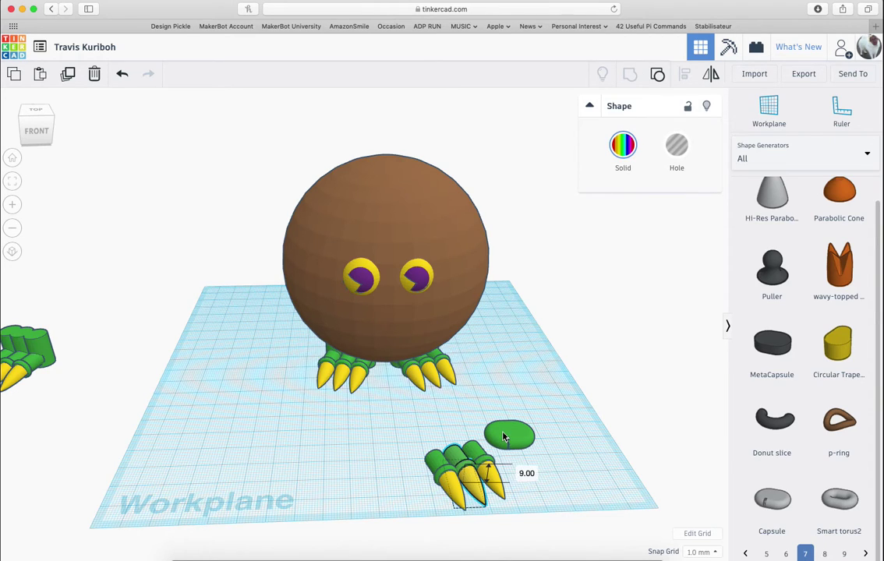
pyautogui.click(507, 436)
pyautogui.moveTo(479, 442); pyautogui.dragTo(470, 444)
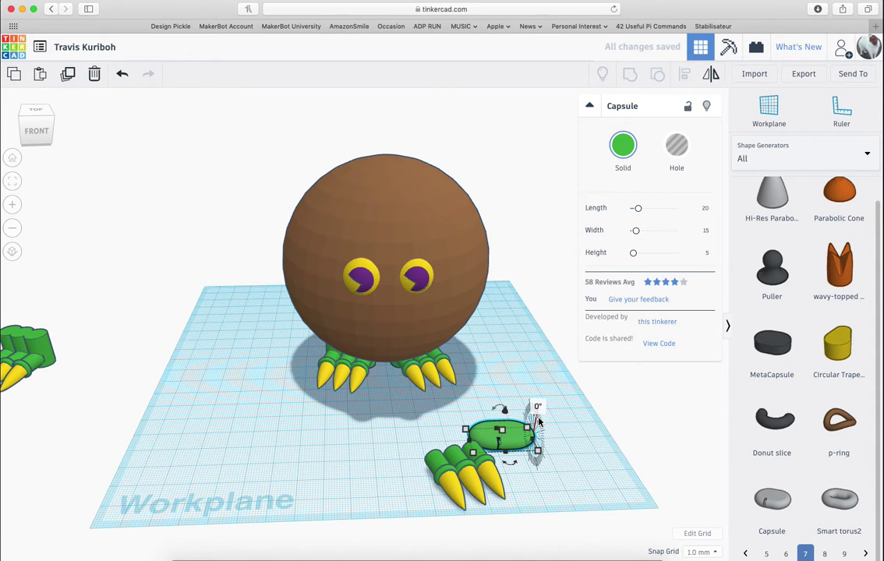
pyautogui.click(537, 406)
pyautogui.write('90')
pyautogui.press('Return')
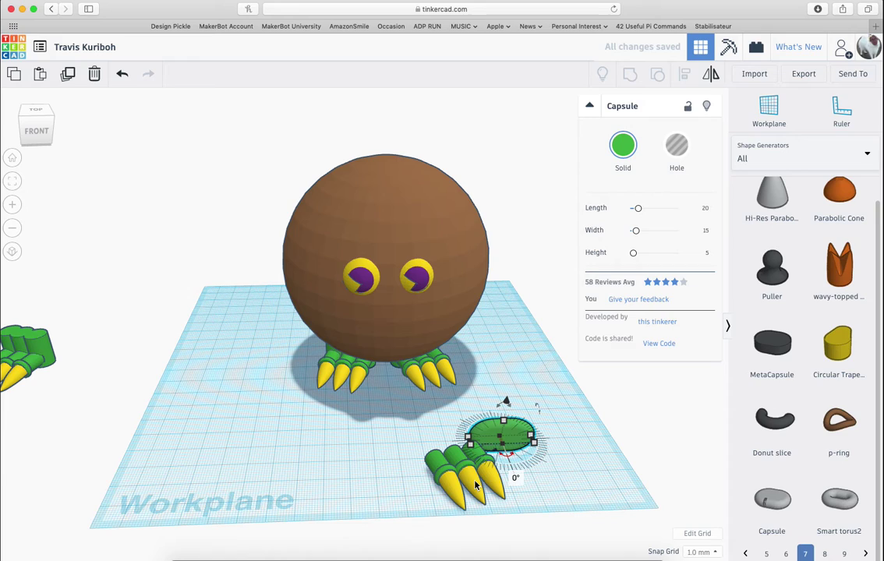
# Try turning the green capsule horizontally by 17°, undo it, and try -17° instead to match the toes' angle
pyautogui.click(516, 478)
pyautogui.write('17')
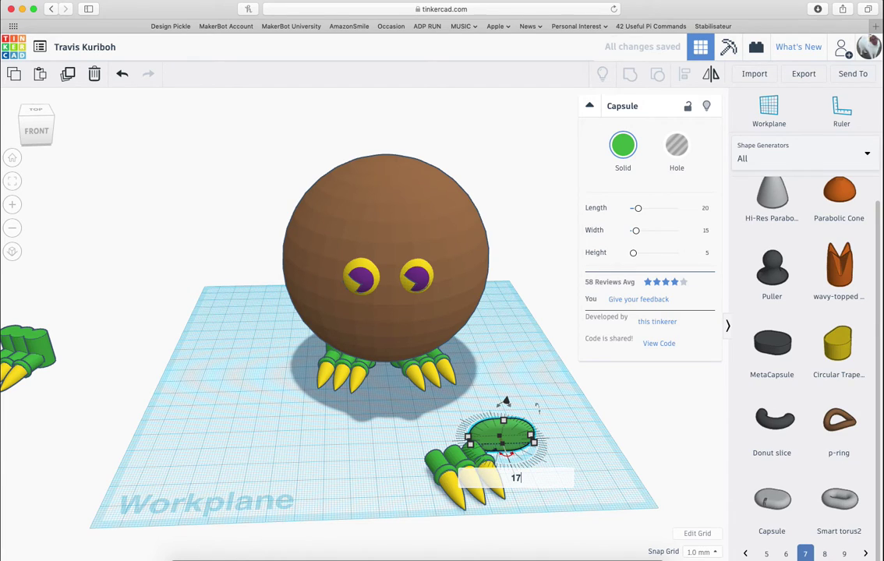
pyautogui.press('Return')
pyautogui.hotkey('ctrl', 'z')
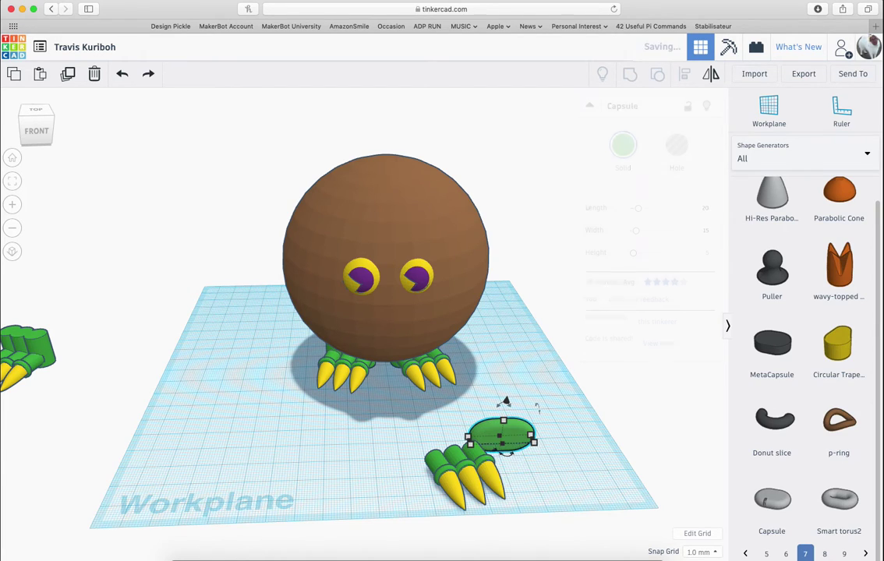
pyautogui.click(515, 478)
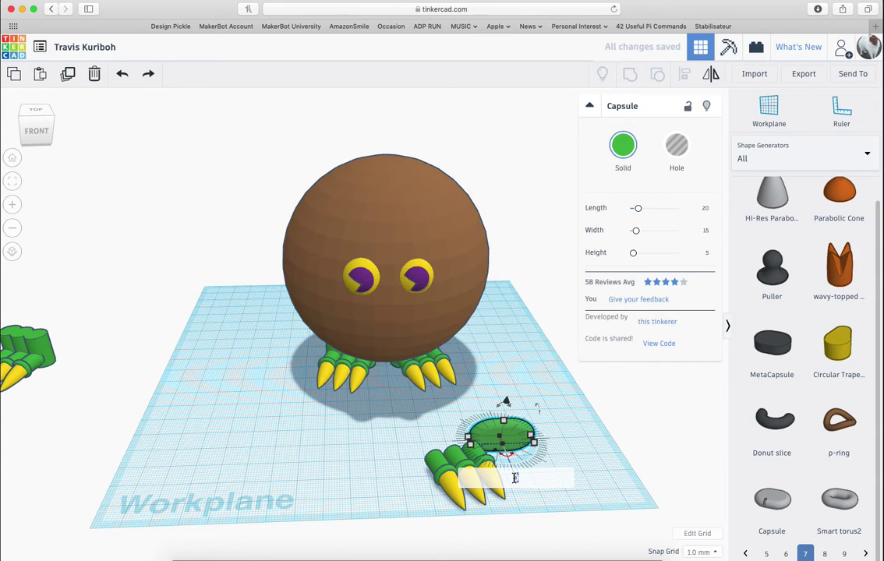
pyautogui.write('-17')
pyautogui.press('Return')
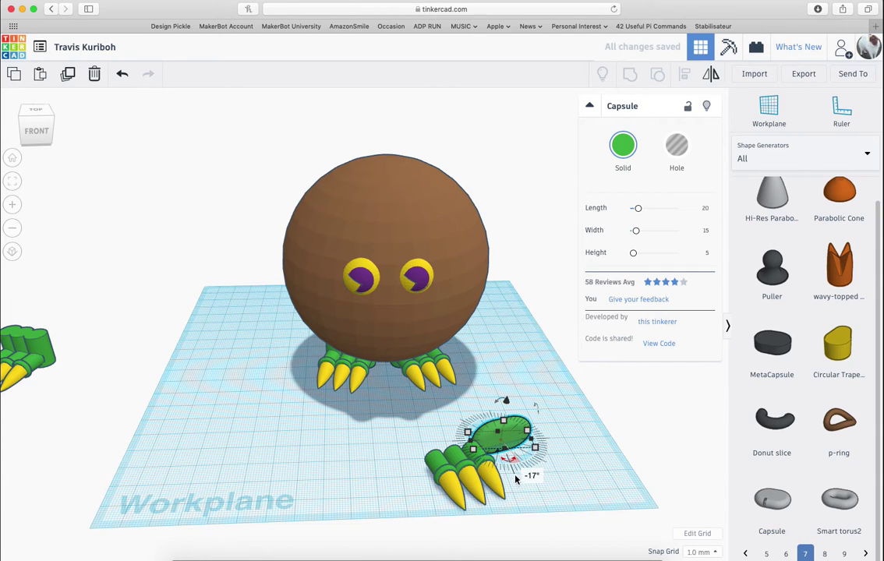
# Try moving the green capsule onto the back of the three toes, and undo the move and the -17° turn
pyautogui.moveTo(510, 442); pyautogui.dragTo(462, 458)
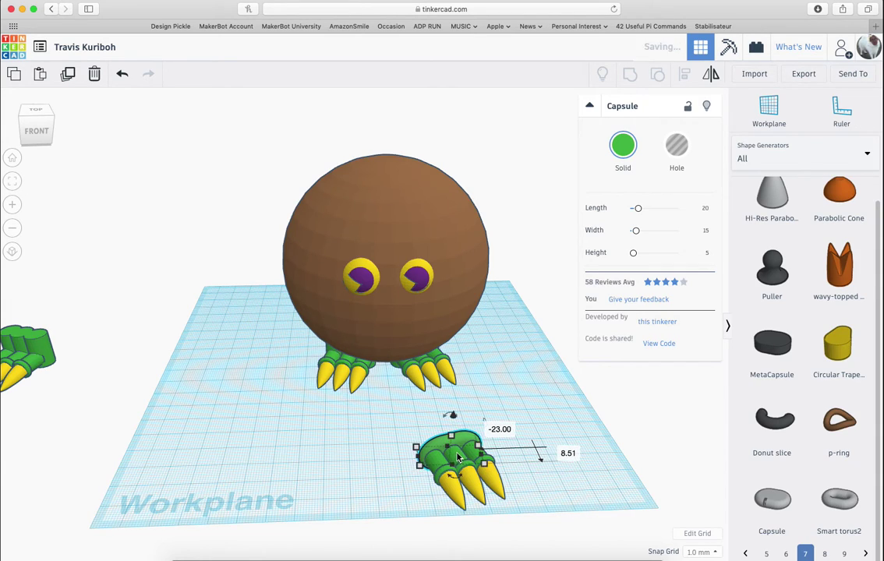
pyautogui.moveTo(449, 410); pyautogui.dragTo(499, 442)
pyautogui.hotkey('ctrl', 'z')
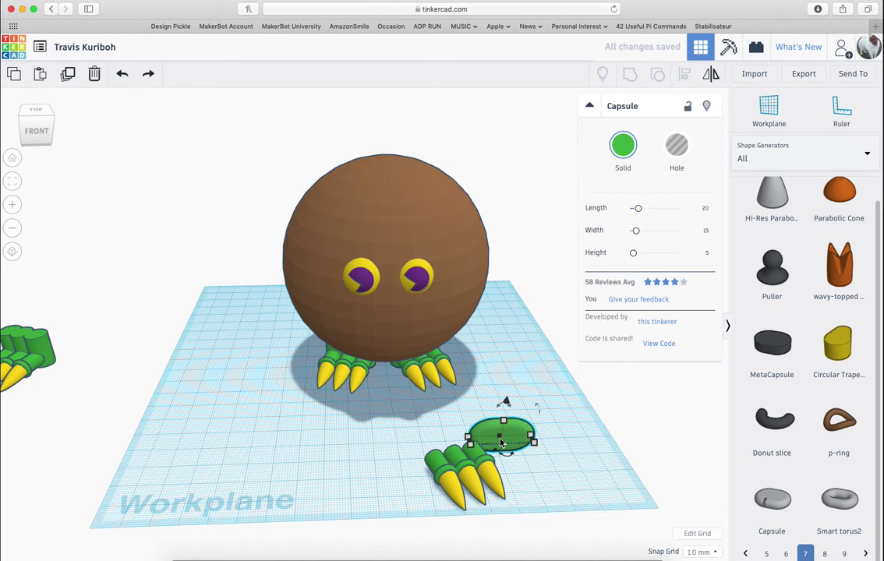
# Raise the green capsule 5 mm to rest on the workplane and move it over the back ends of the three loose toes
pyautogui.moveTo(505, 442); pyautogui.dragTo(503, 395)
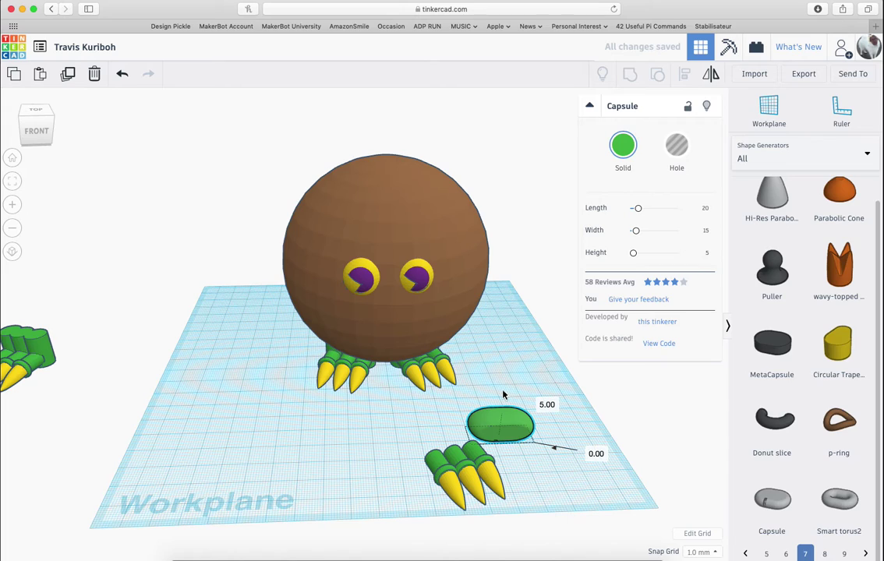
pyautogui.moveTo(516, 453); pyautogui.dragTo(549, 498)
pyautogui.press('super+z')
pyautogui.moveTo(494, 435); pyautogui.dragTo(458, 458)
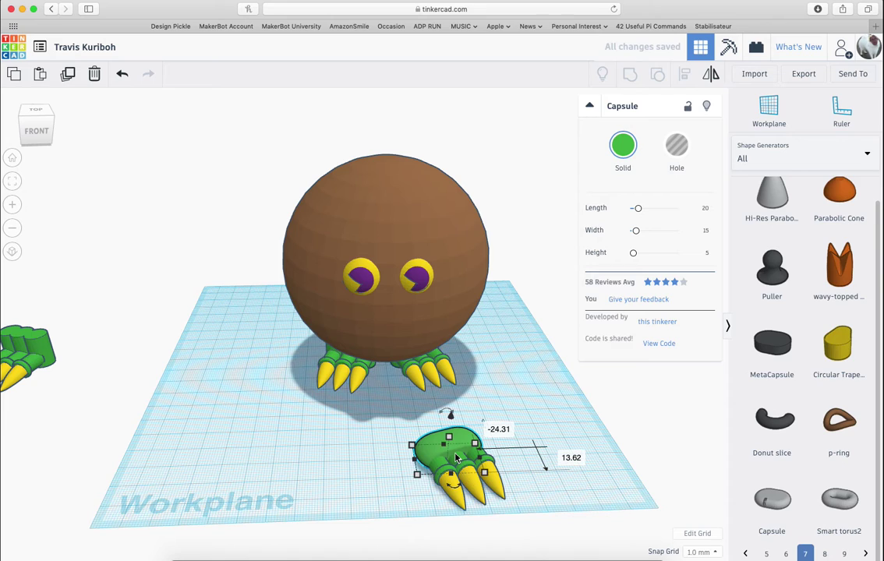
pyautogui.click(400, 468)
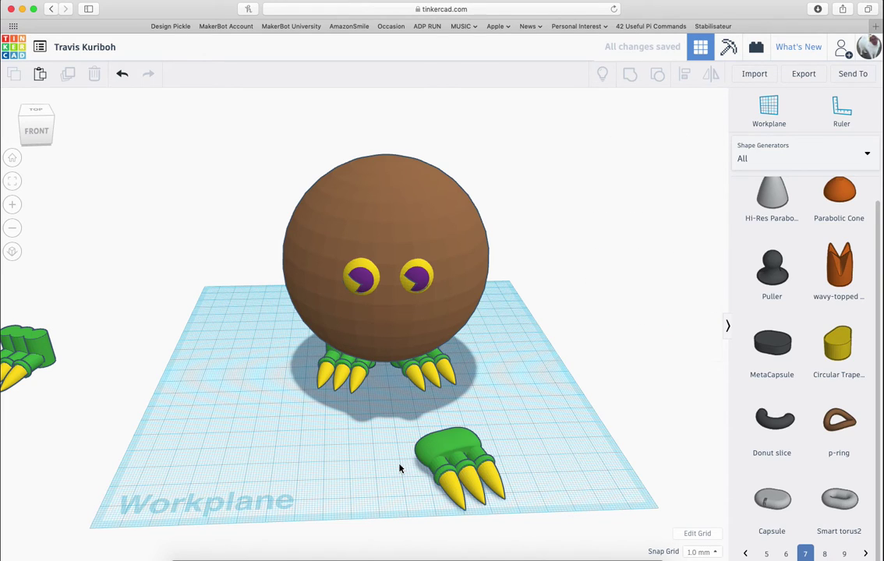
# Group the green capsule and the three clawed toes into one hand, keeping their green and yellow colours
pyautogui.moveTo(401, 468); pyautogui.dragTo(399, 478, button='right')
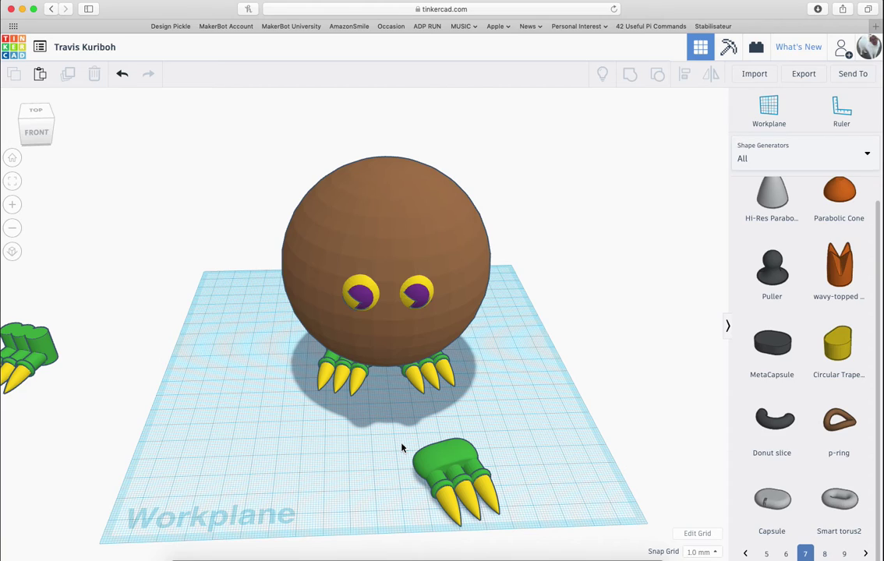
pyautogui.click(431, 458)
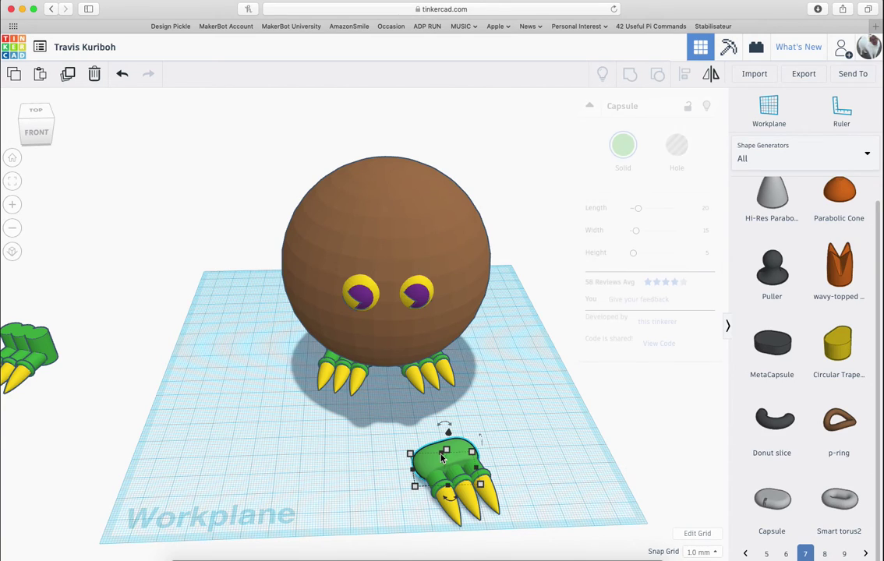
pyautogui.click(385, 456)
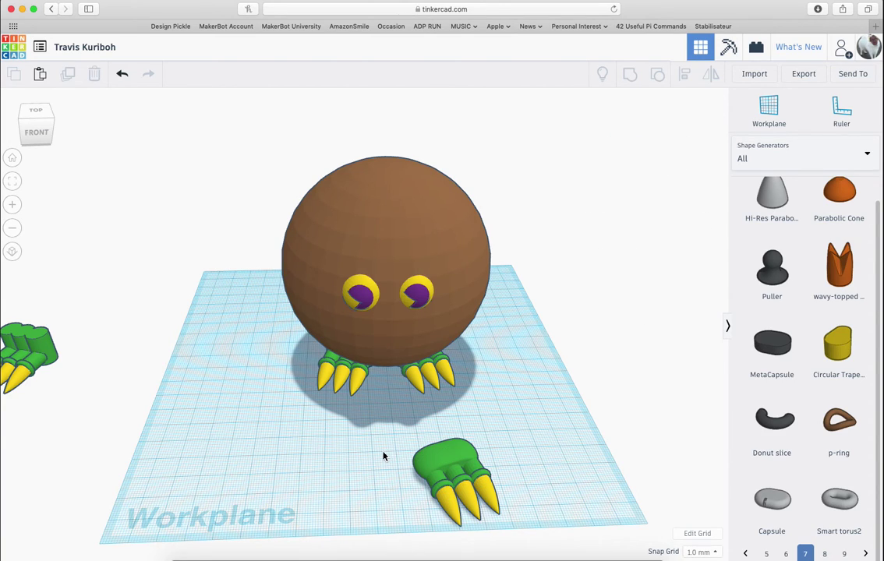
pyautogui.moveTo(371, 430); pyautogui.dragTo(550, 519)
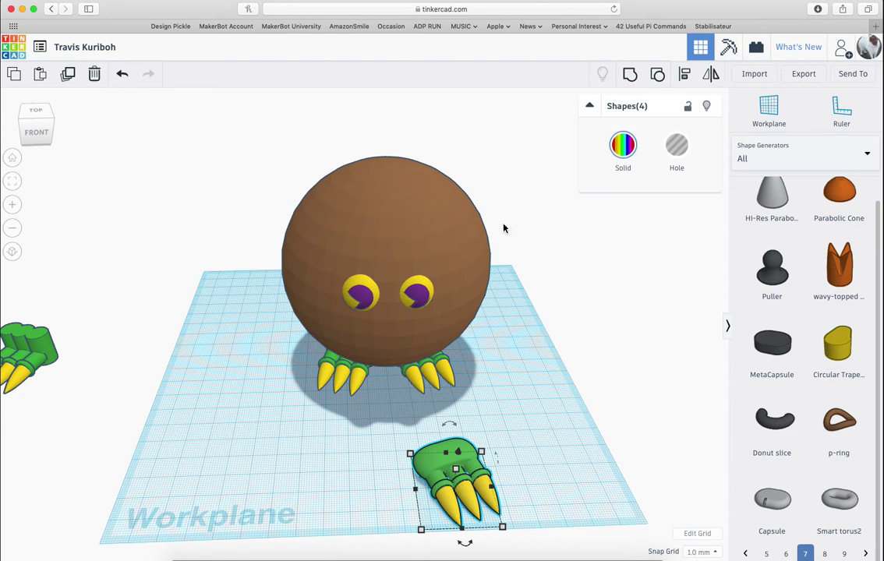
pyautogui.click(630, 74)
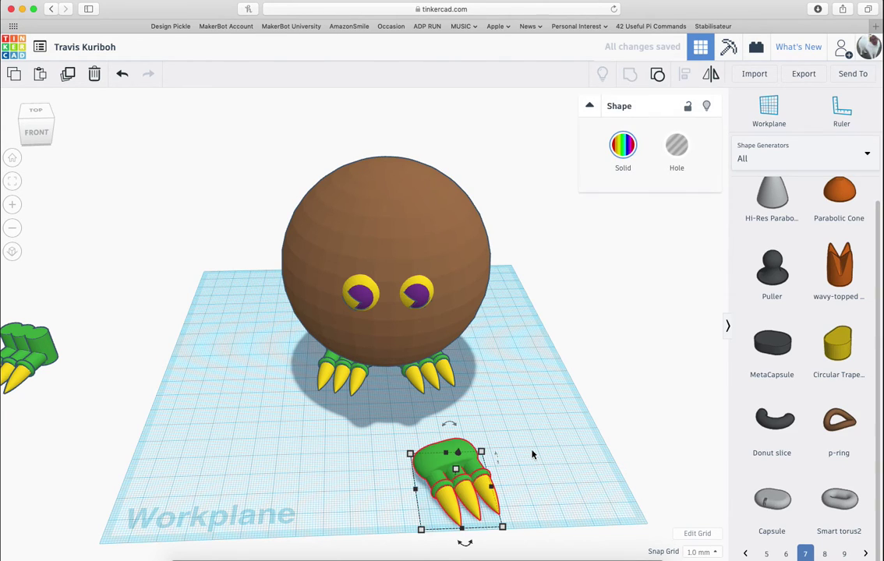
pyautogui.click(533, 454)
# Raise the hand to the lower front of the sphere below the eyes, tilt it 22.5° and turn it horizontally by -6°
pyautogui.moveTo(533, 453)
pyautogui.mouseDown(button='right')
pyautogui.moveTo(532, 425)
pyautogui.moveTo(531, 434)
pyautogui.mouseUp(button='right')
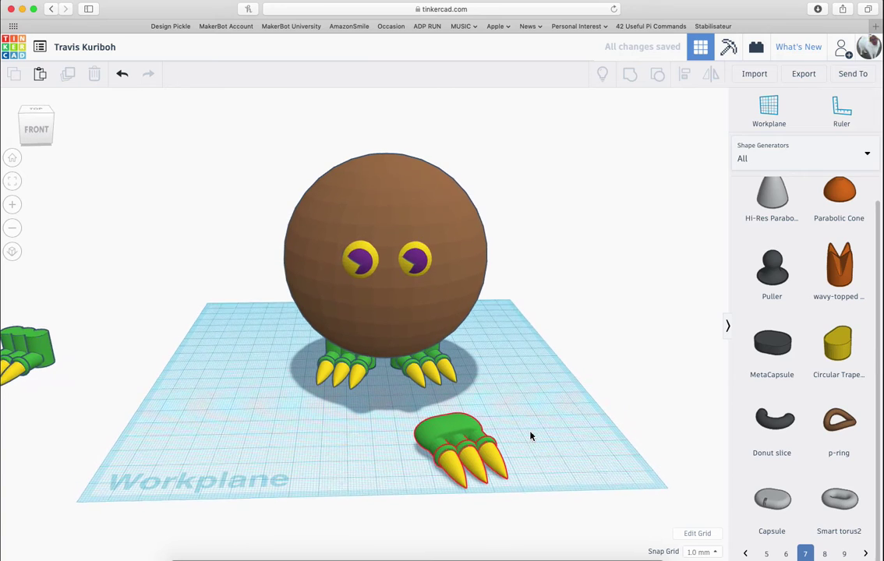
pyautogui.click(456, 451)
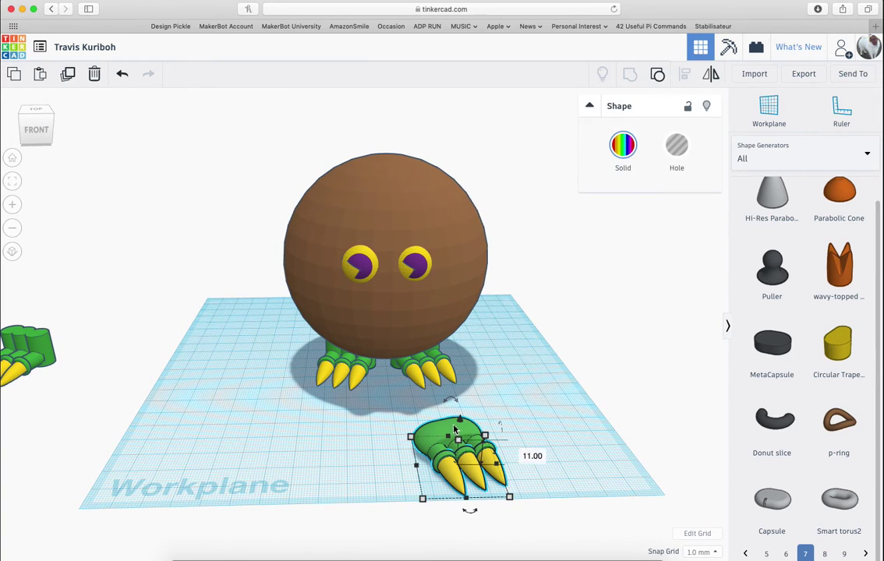
pyautogui.moveTo(463, 425); pyautogui.dragTo(512, 291)
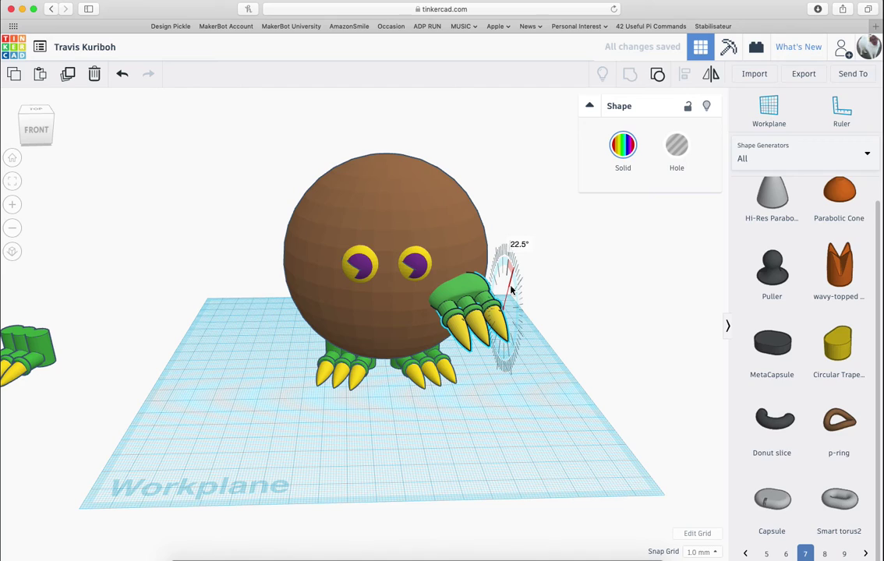
pyautogui.moveTo(511, 290); pyautogui.dragTo(510, 290)
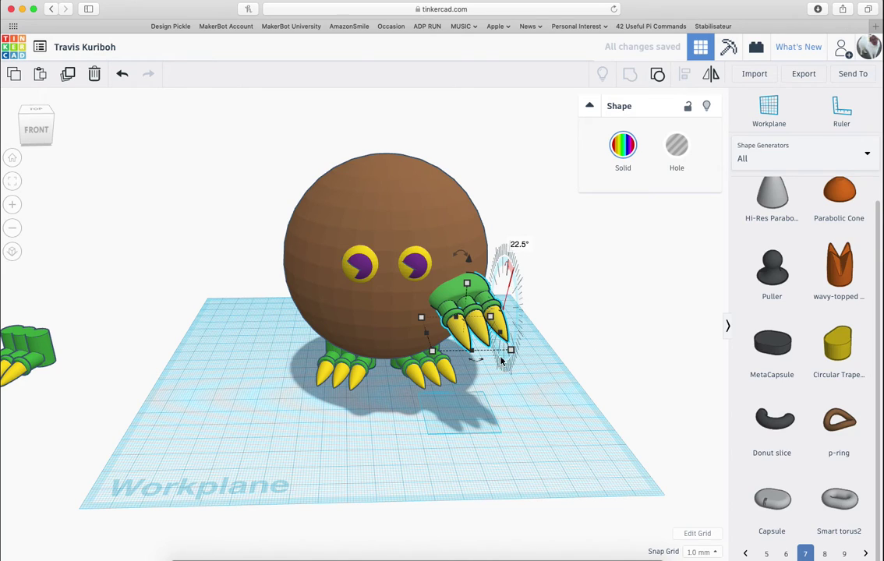
pyautogui.moveTo(479, 367); pyautogui.dragTo(488, 369)
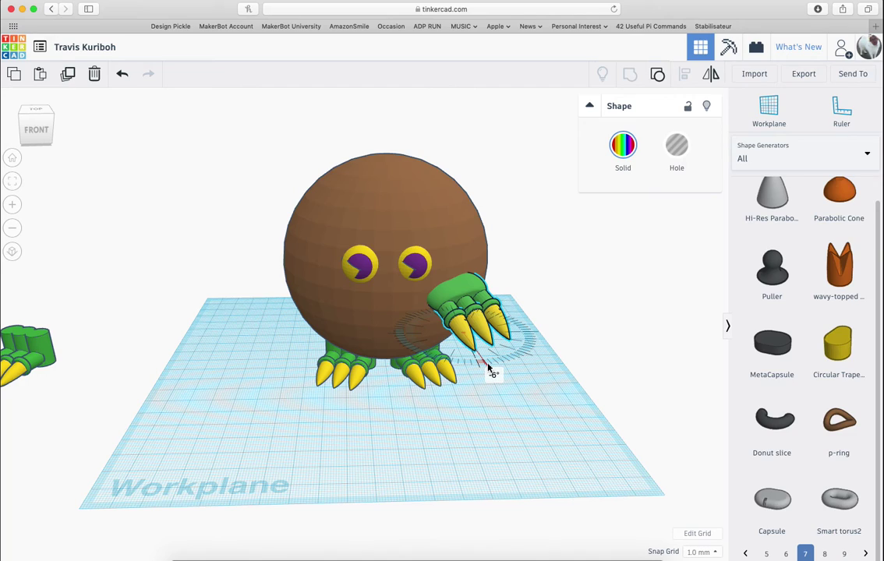
pyautogui.moveTo(488, 370); pyautogui.dragTo(494, 369)
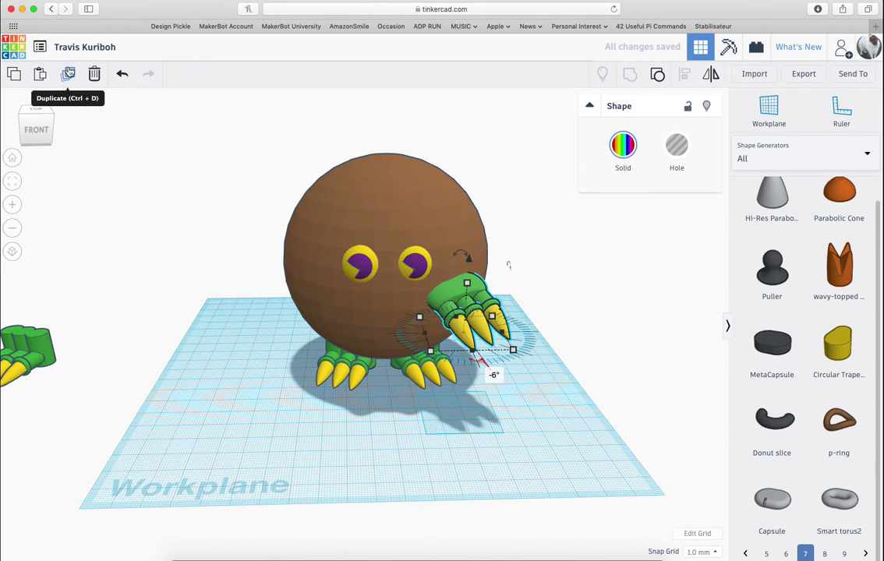
# Duplicate the hand and place the copy, mirrored left to right, on the opposite side of the sphere
pyautogui.click(74, 80)
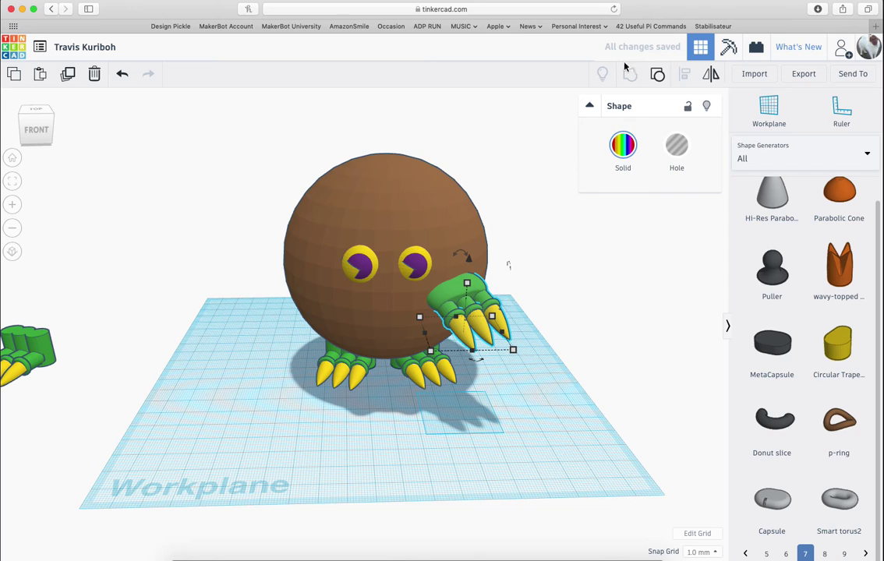
pyautogui.click(710, 74)
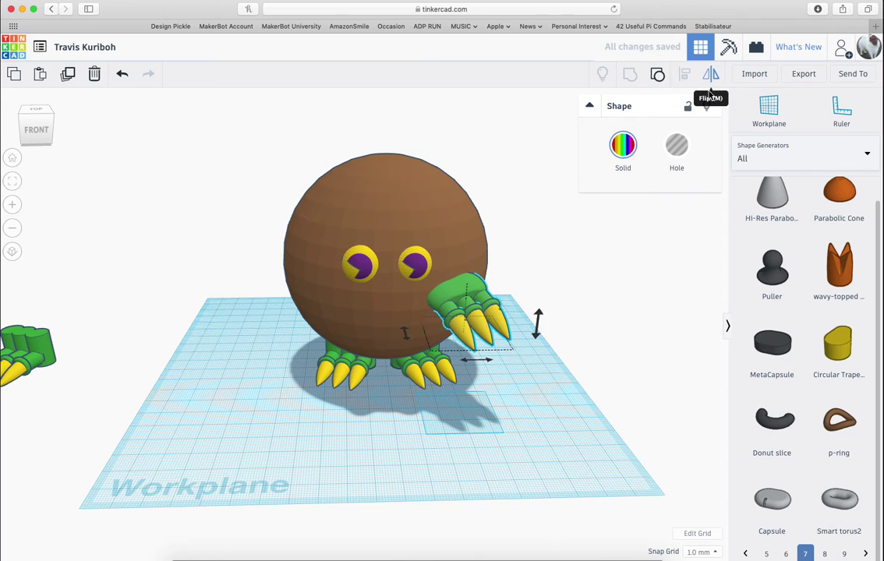
pyautogui.click(477, 359)
pyautogui.moveTo(400, 333); pyautogui.dragTo(251, 335)
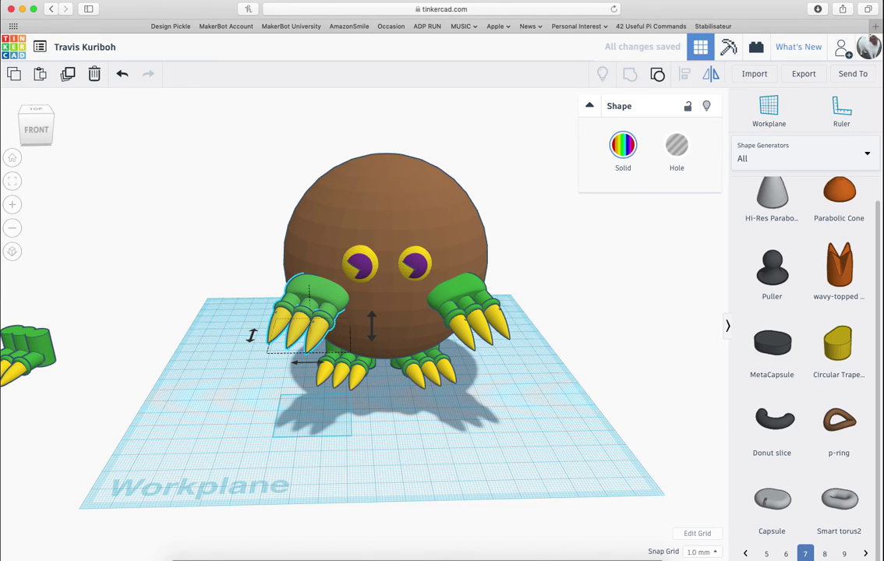
pyautogui.click(589, 496)
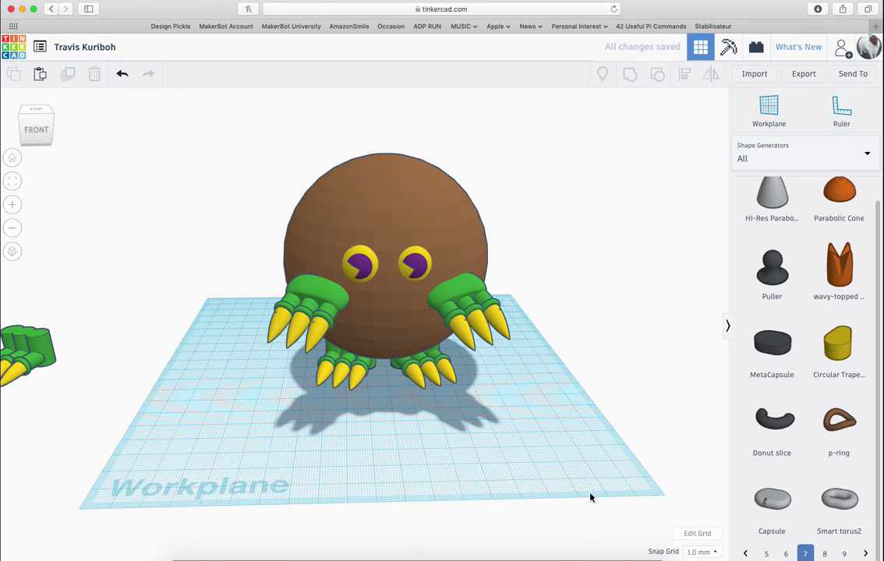
pyautogui.moveTo(590, 496); pyautogui.dragTo(590, 476, button='right')
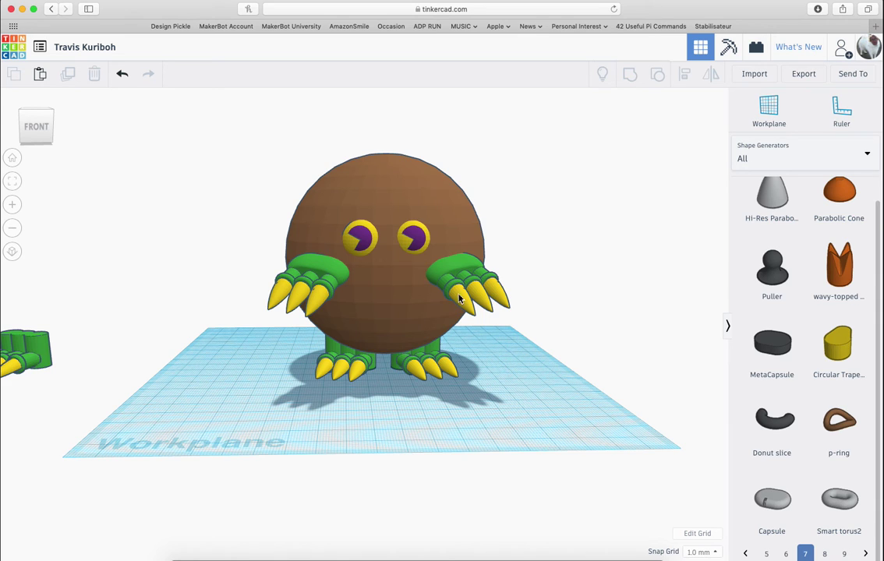
pyautogui.moveTo(501, 373); pyautogui.dragTo(489, 422, button='right')
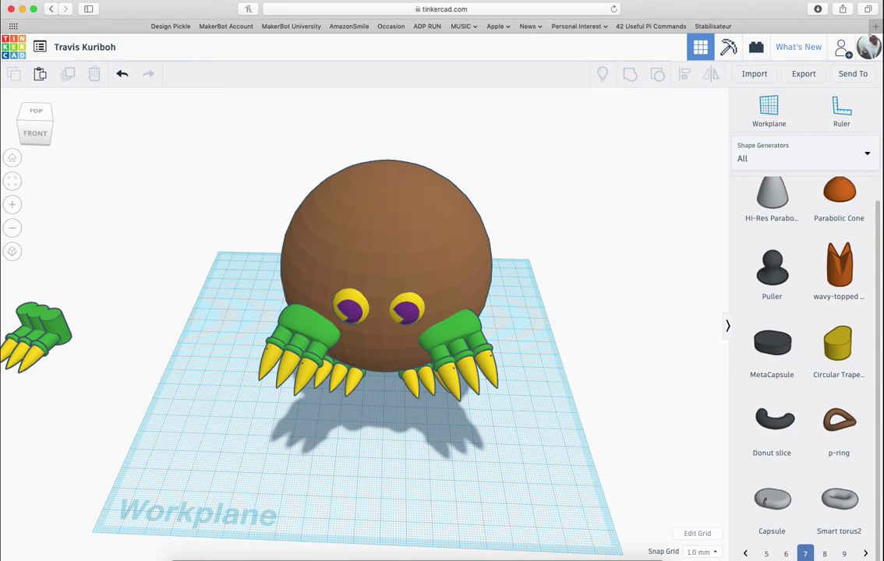
# Switch from Tinkercad to another open application
pyautogui.press('super+Tab')
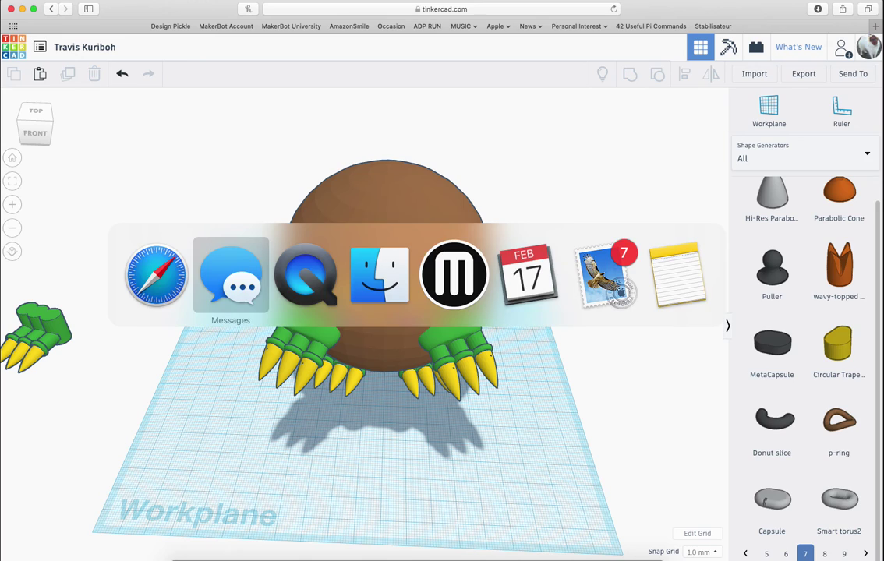